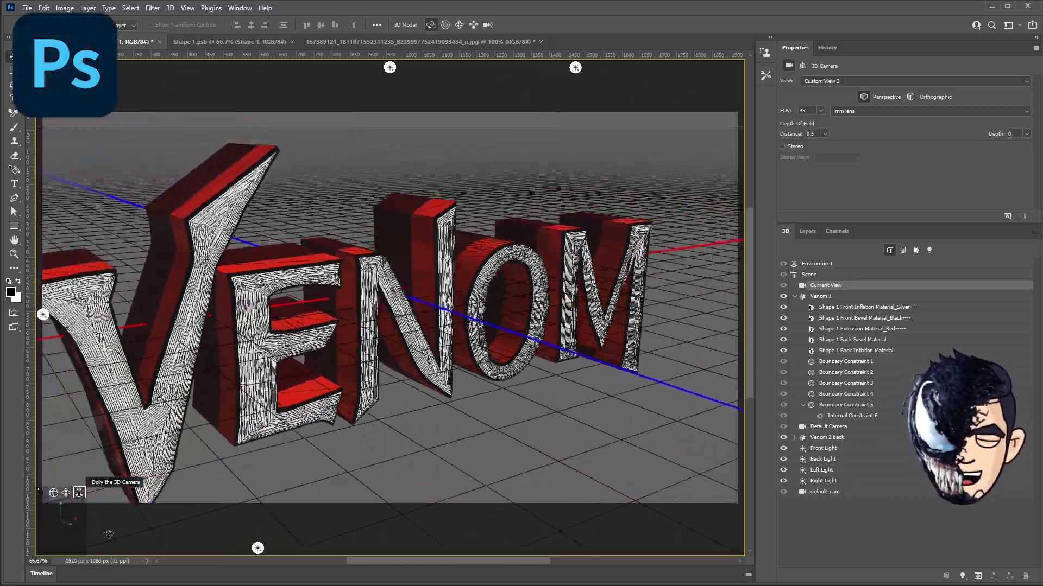
Preview the Venom 1 text's flat Shape 1 source path, then bring up the VENOM poster image
click(820, 297)
click(904, 193)
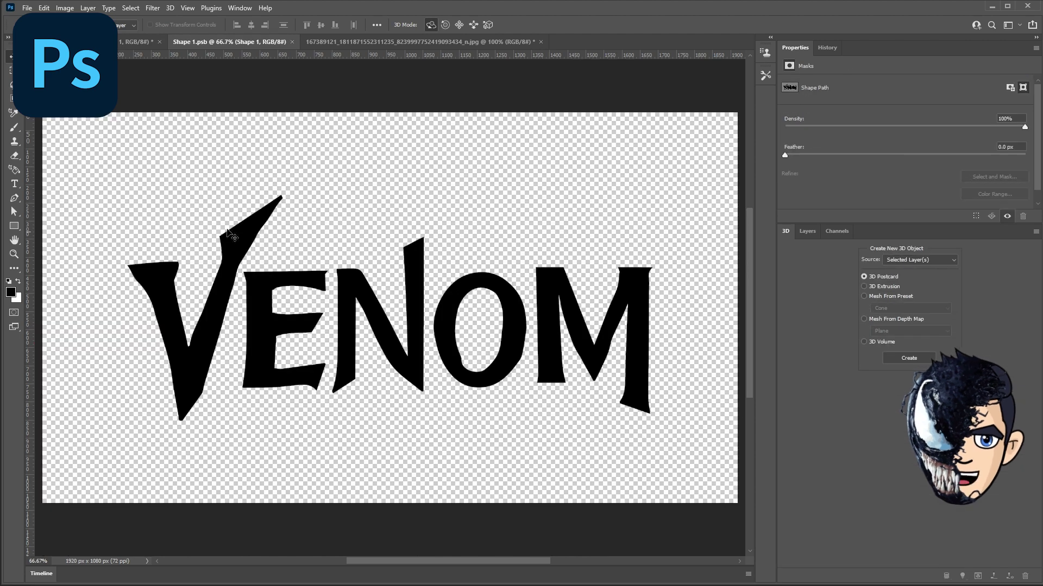
click(807, 230)
click(14, 212)
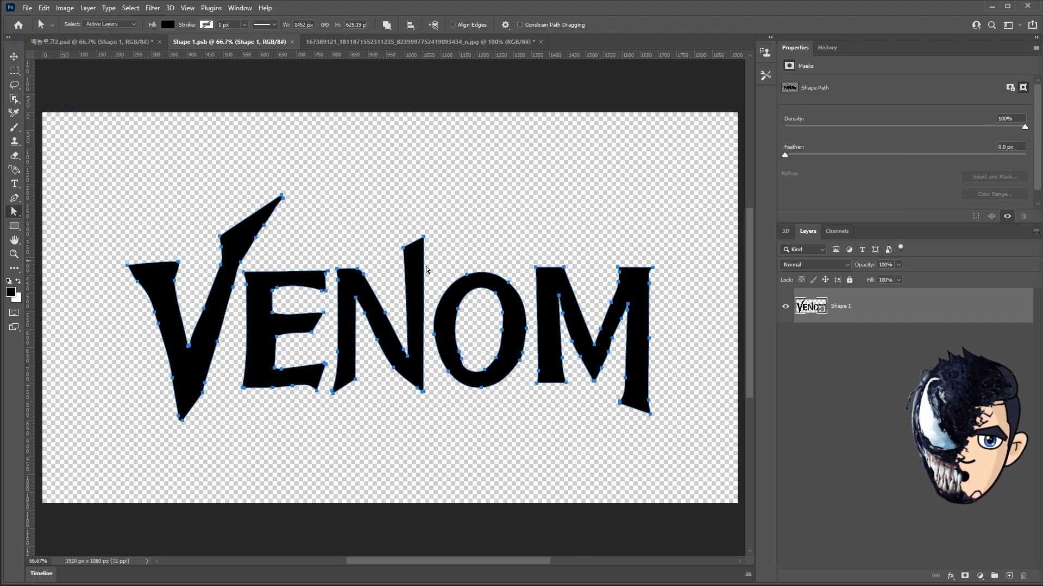
click(428, 41)
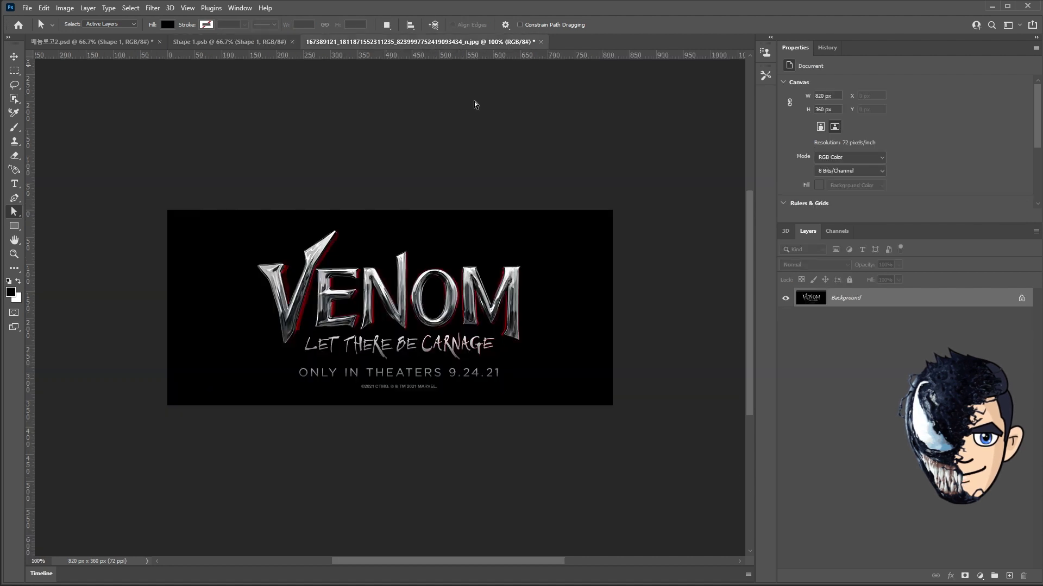
Lasso and remove the tagline and release text below the VENOM title
key(l)
drag(191, 381, 426, 337)
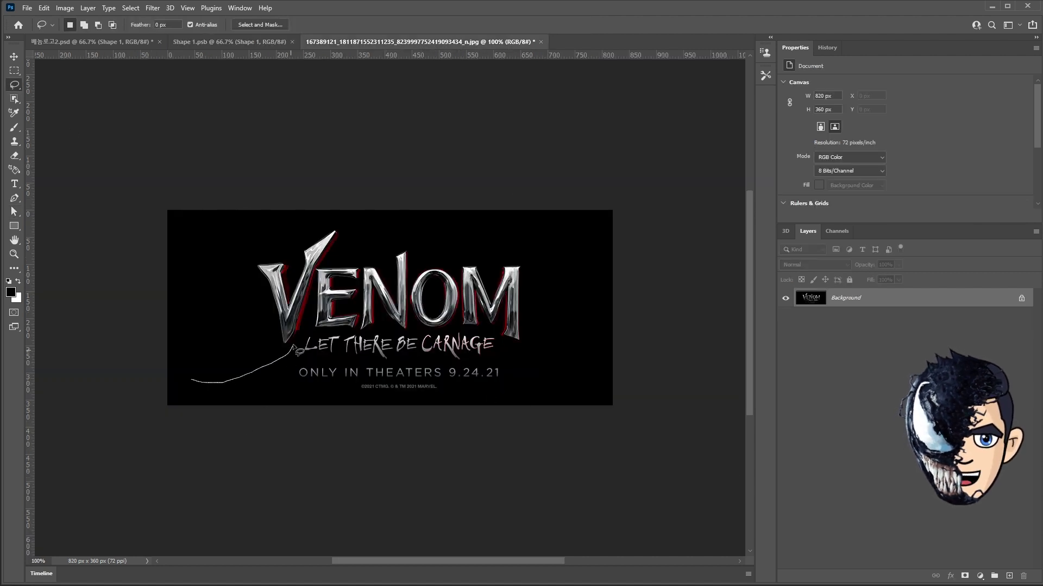
drag(427, 336, 216, 422)
key(ctrl+d)
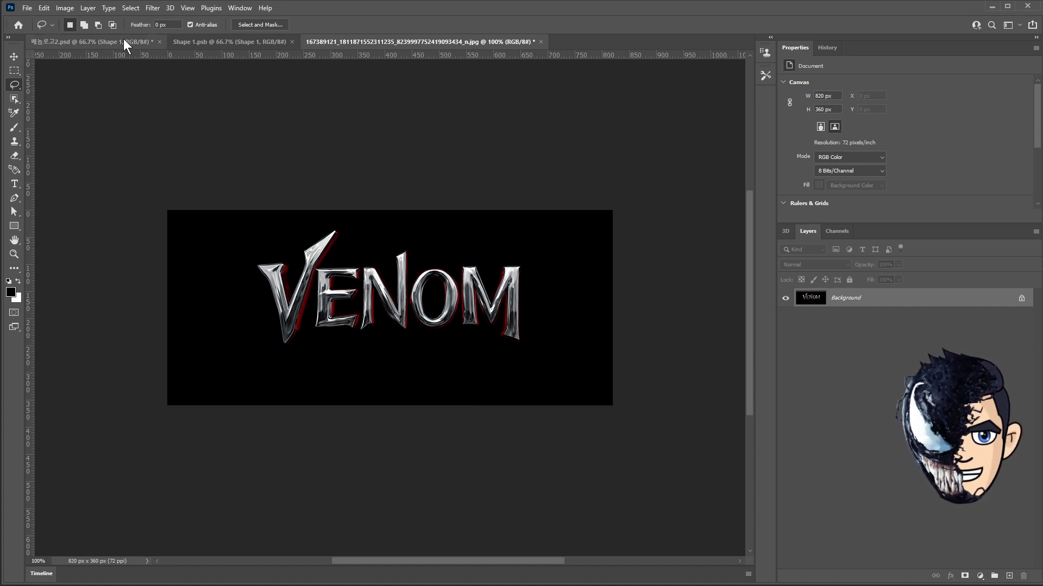
Brighten the VENOM lettering with Levels, moving the midtone and white sliders left
click(64, 8)
click(191, 47)
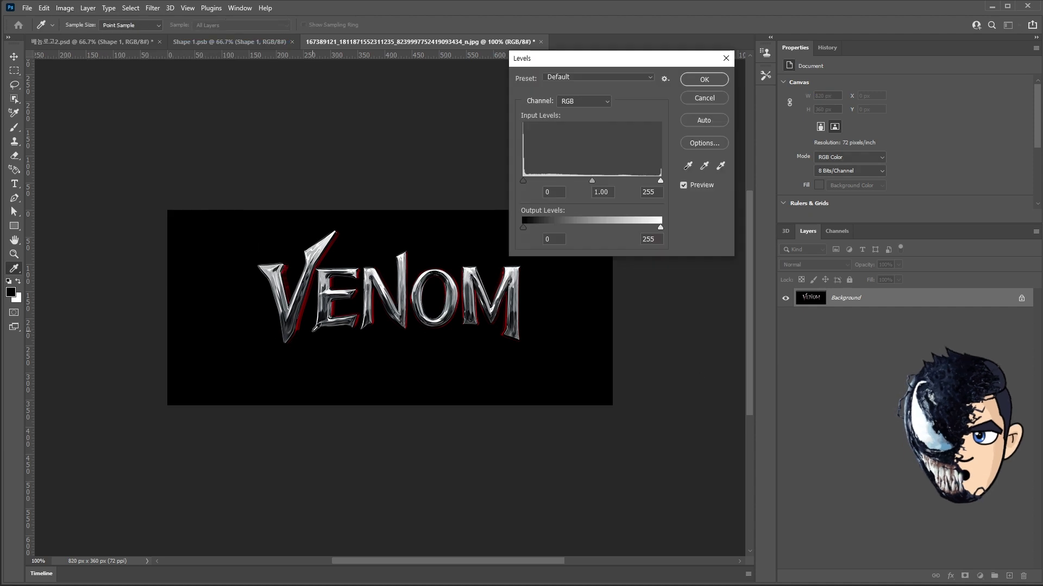
drag(592, 180, 532, 181)
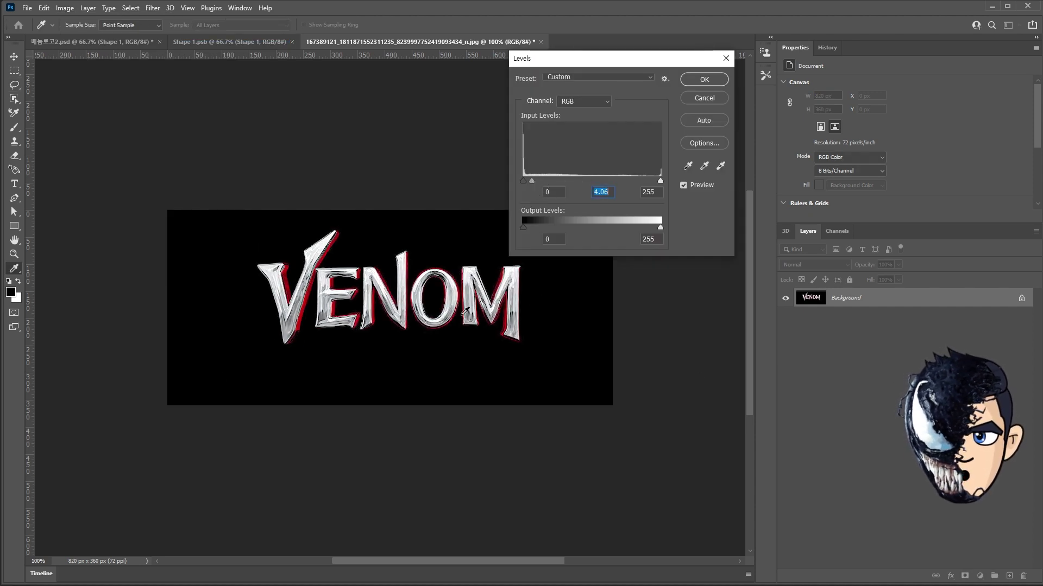
drag(661, 184, 599, 188)
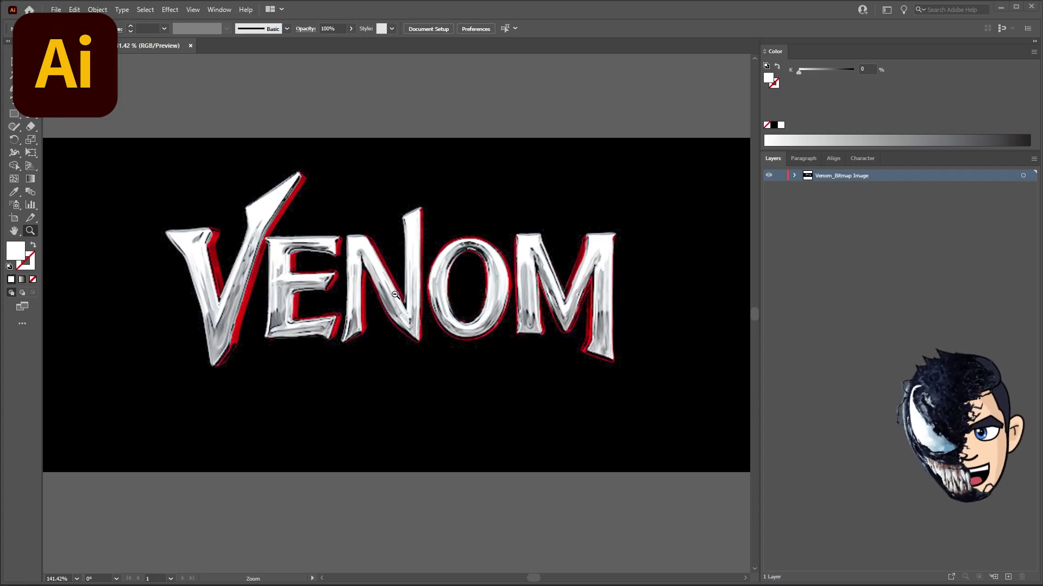
Inspect the logo, Image Trace the embedded VENOM bitmap, and bring up the Image Trace panel
drag(396, 295, 657, 303)
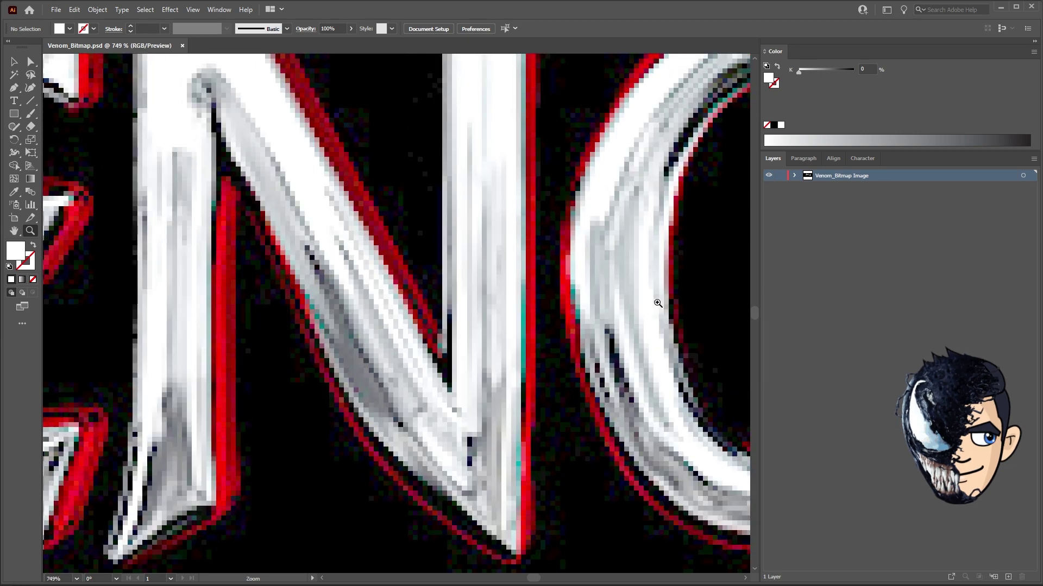
mouse_move(447, 316)
mouse_down()
mouse_move(395, 279)
mouse_move(143, 292)
mouse_up()
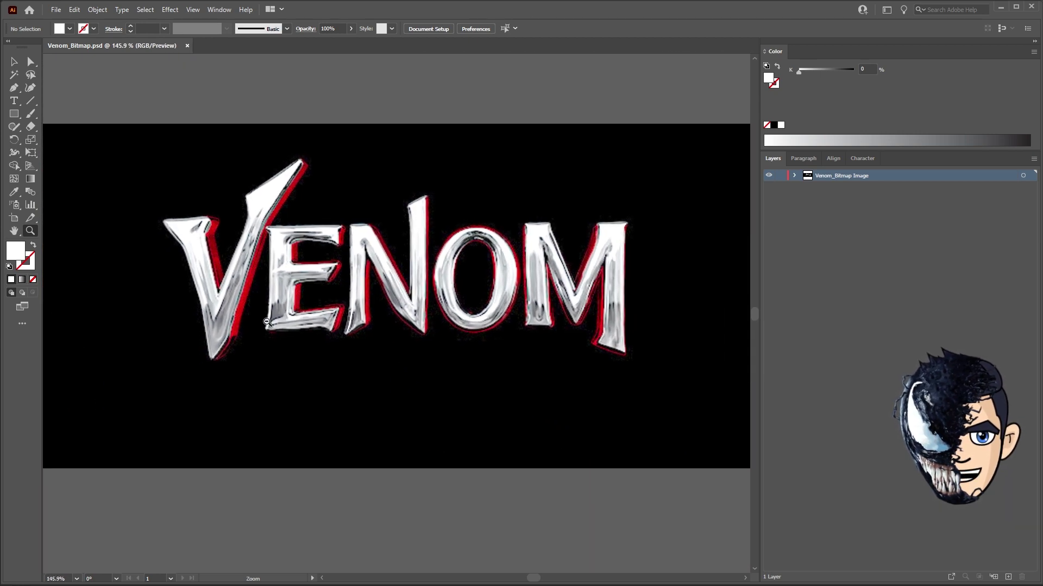
click(515, 251)
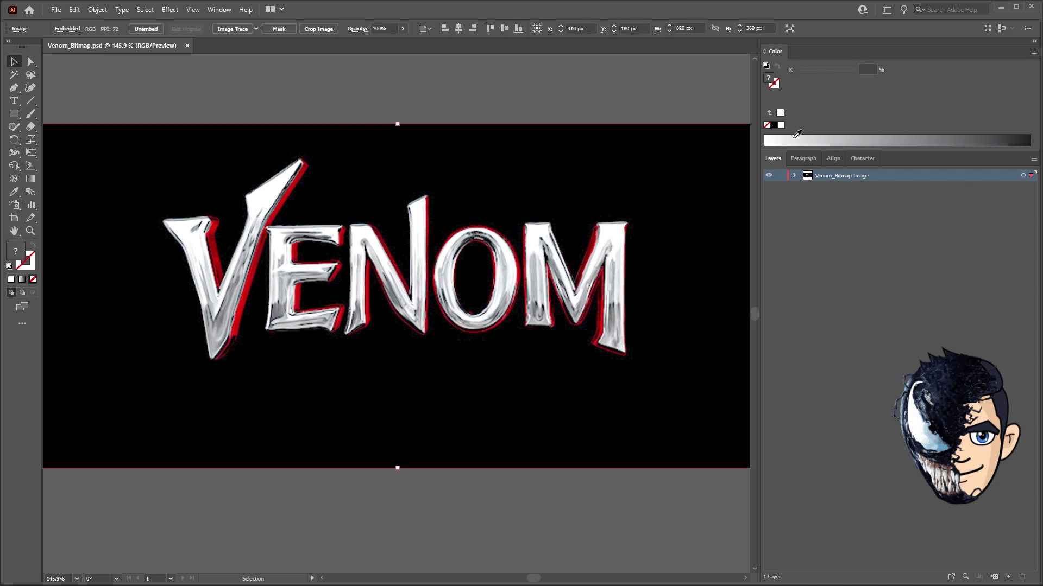
click(232, 29)
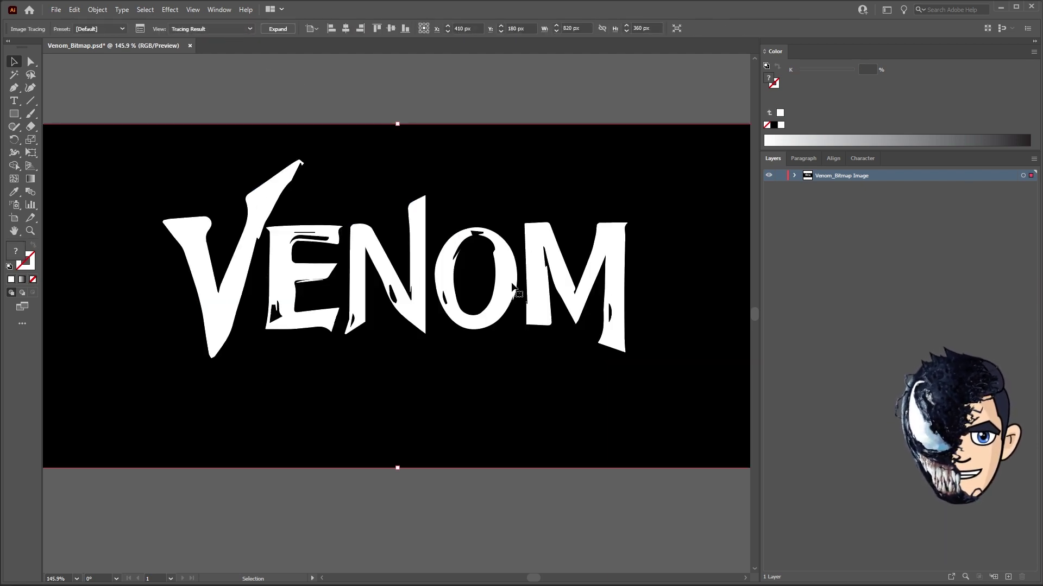
click(140, 29)
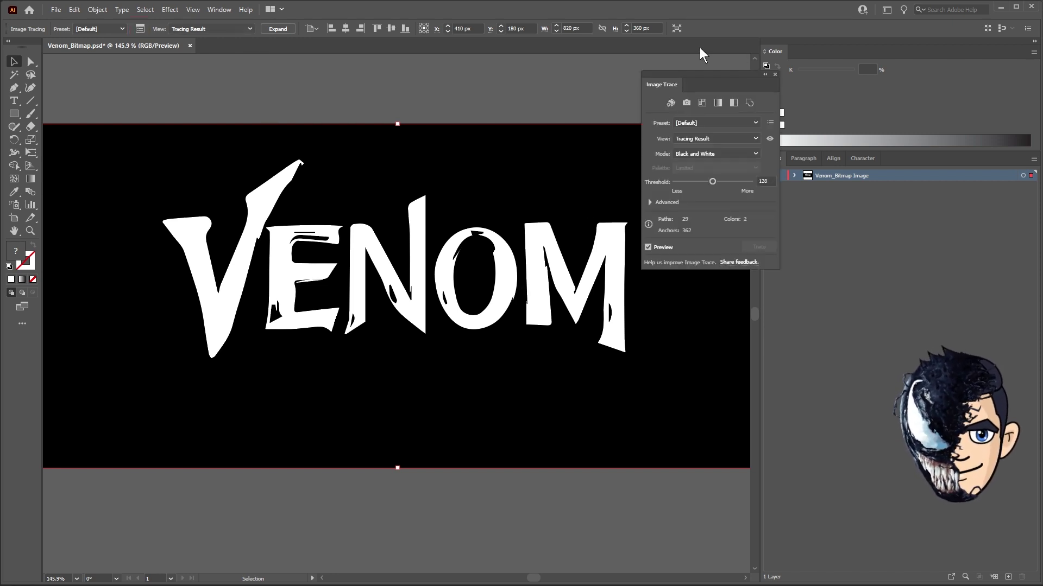
Dock the Image Trace panel and trace in Black and White mode at threshold 110
drag(653, 87, 808, 59)
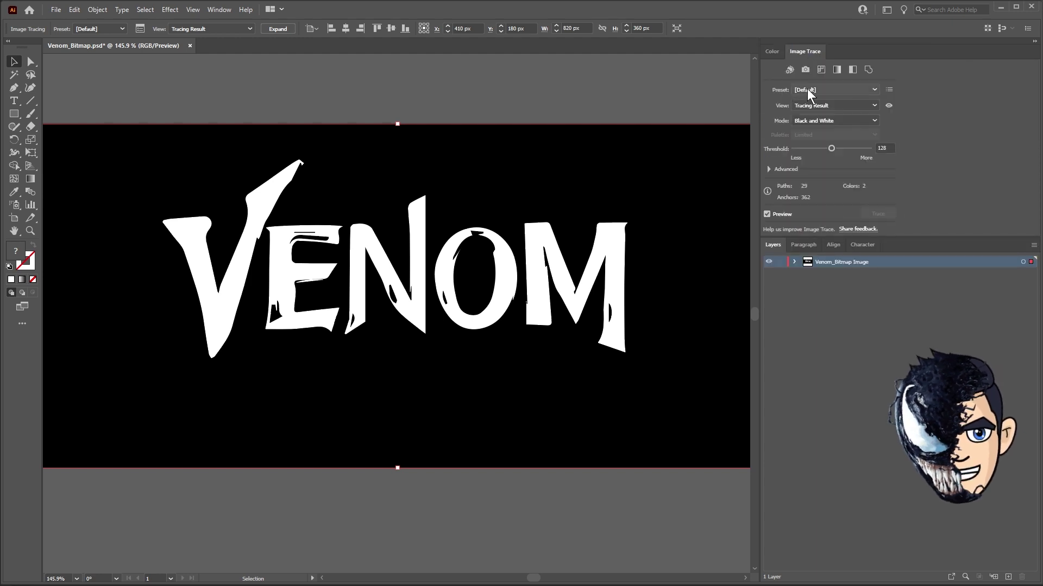
click(854, 123)
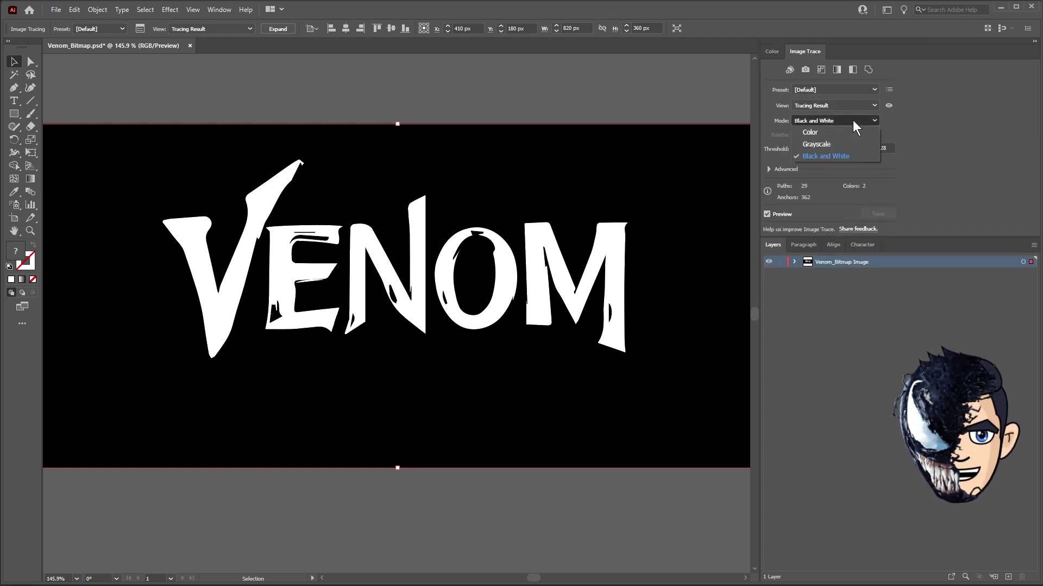
click(848, 156)
mouse_move(830, 149)
mouse_down()
mouse_move(797, 149)
mouse_move(845, 148)
mouse_up()
double_click(888, 147)
text(110)
key(Return)
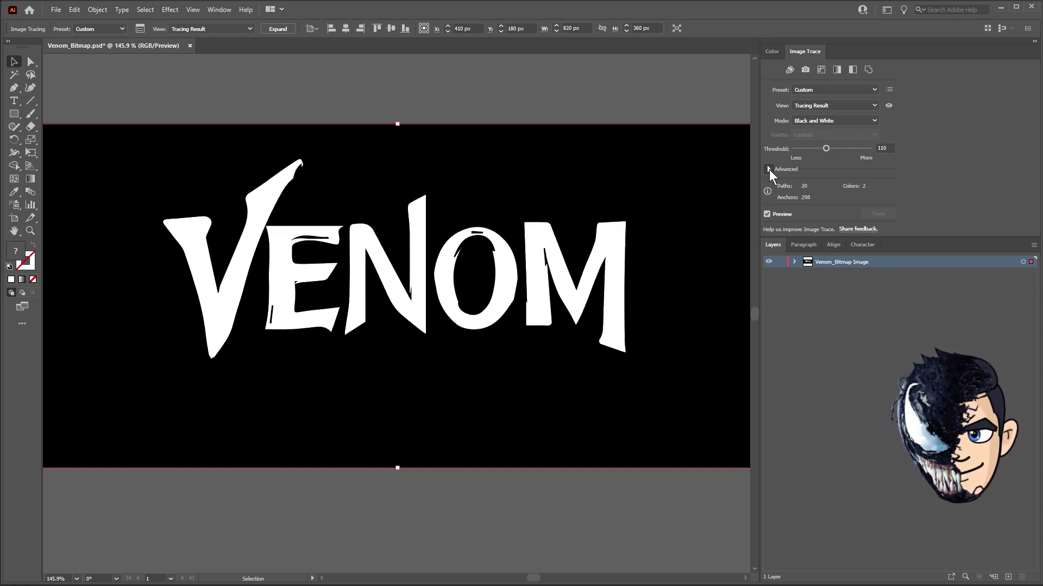
Set advanced Paths 60%, Corners 100%, Noise 45 px, and view Outlines with Source Image
click(769, 169)
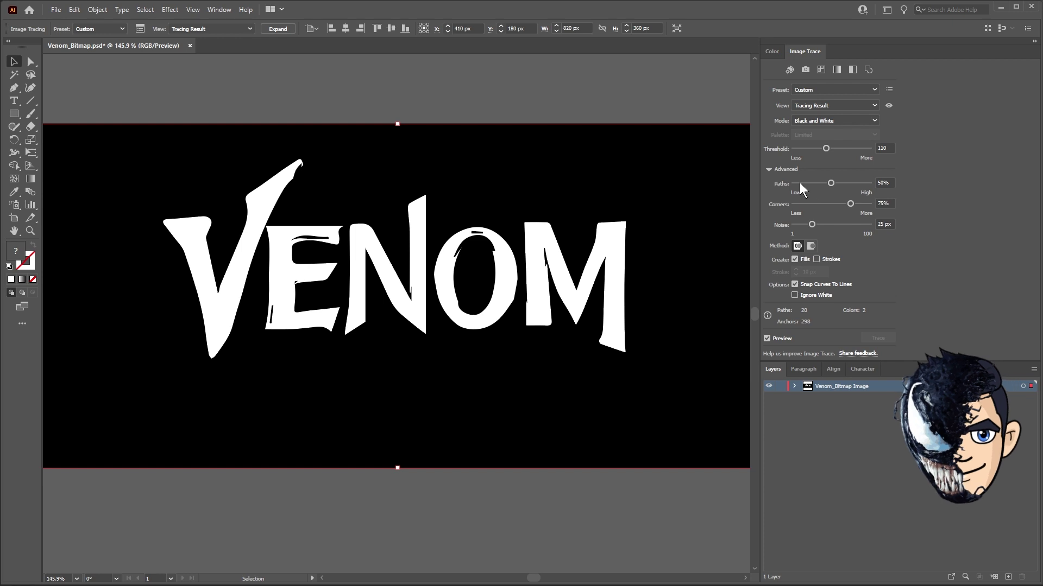
drag(826, 184, 806, 184)
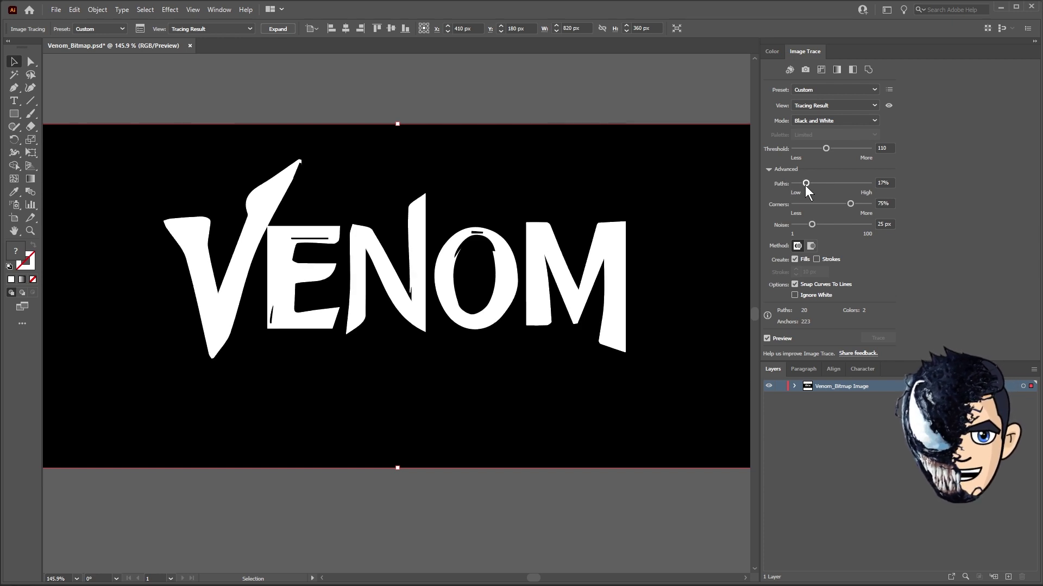
drag(806, 183, 852, 184)
click(887, 183)
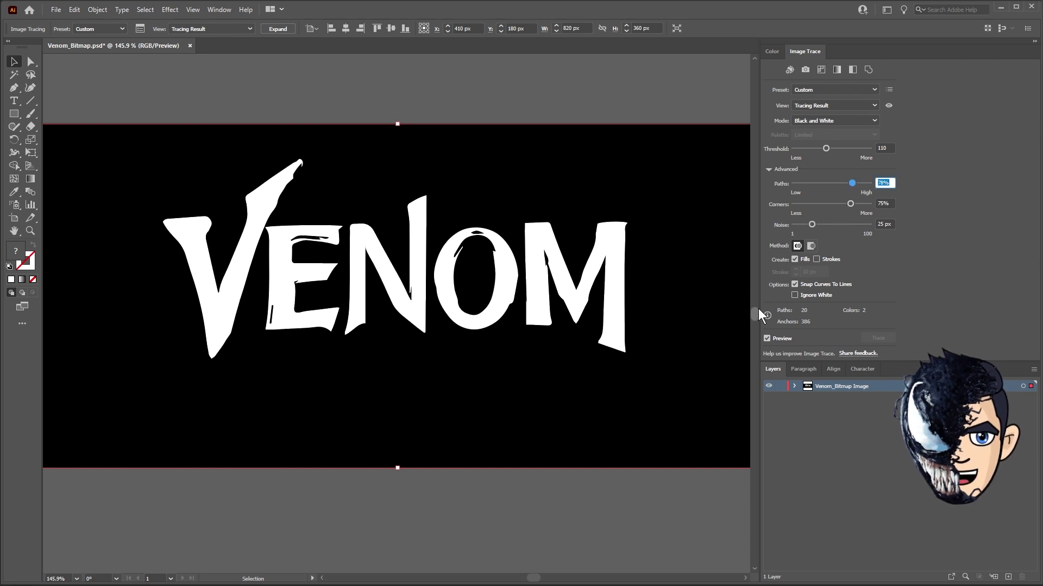
text(60)
key(Return)
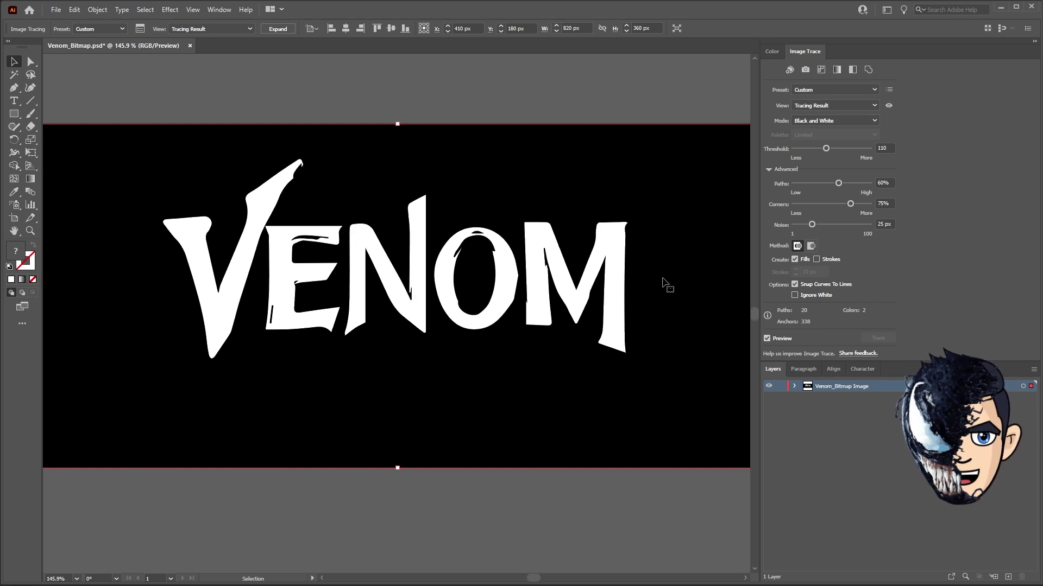
mouse_move(845, 205)
mouse_down()
mouse_move(807, 204)
mouse_move(879, 208)
mouse_up()
drag(812, 224, 827, 225)
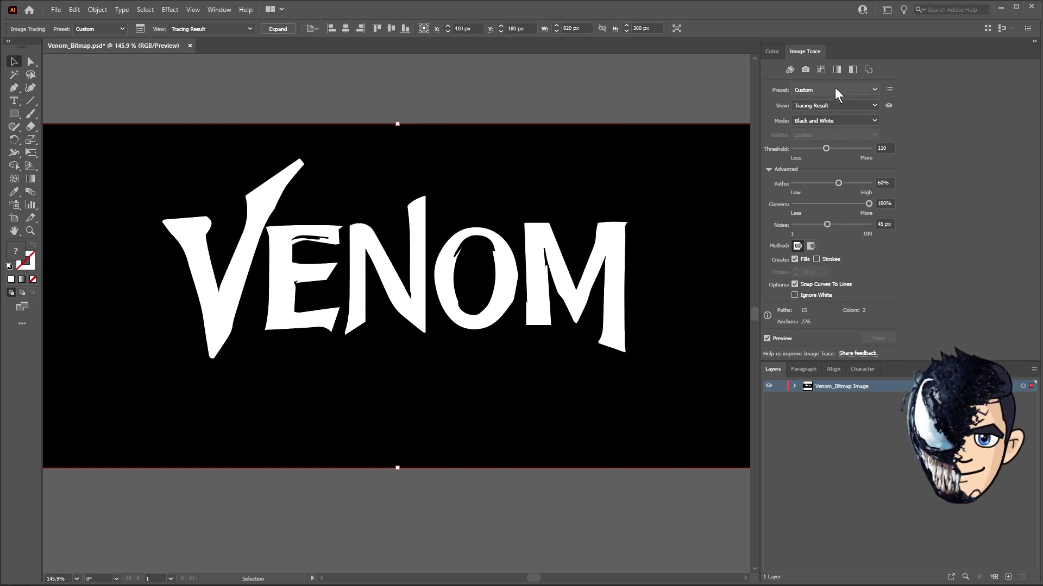
click(833, 106)
click(829, 153)
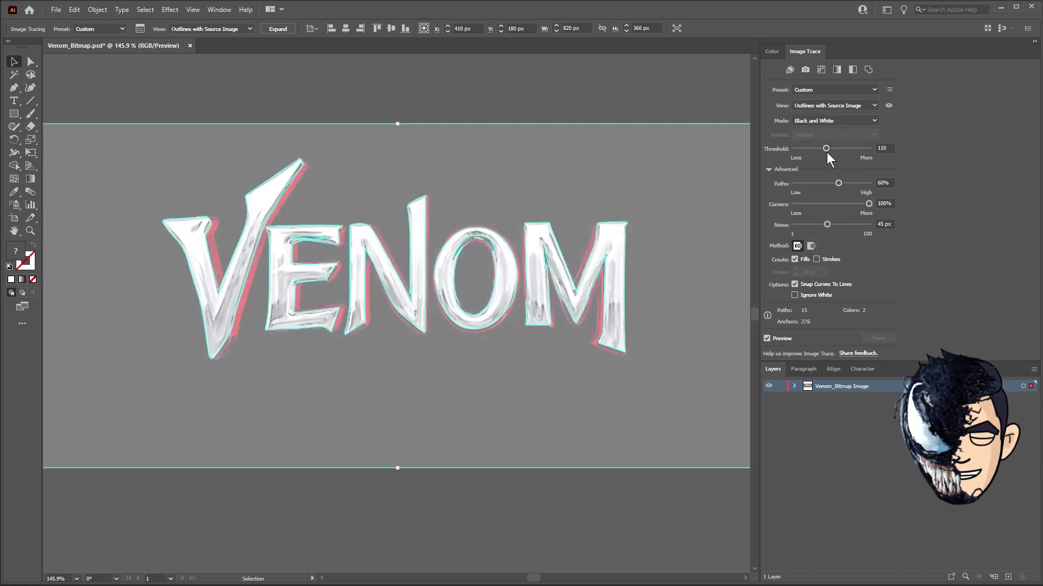
Zoom in and pan across V-E-N-O-M to check traced outlines against the source letters
key(z)
drag(402, 273, 587, 285)
mouse_move(379, 204)
mouse_down()
mouse_move(531, 225)
mouse_move(608, 331)
mouse_up()
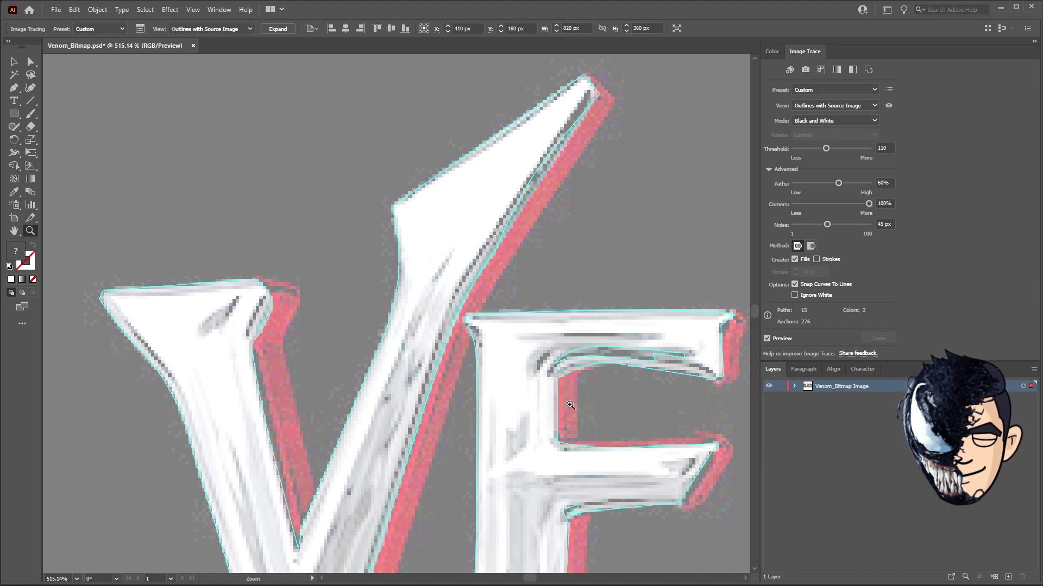
drag(605, 397, 399, 238)
drag(499, 441, 294, 382)
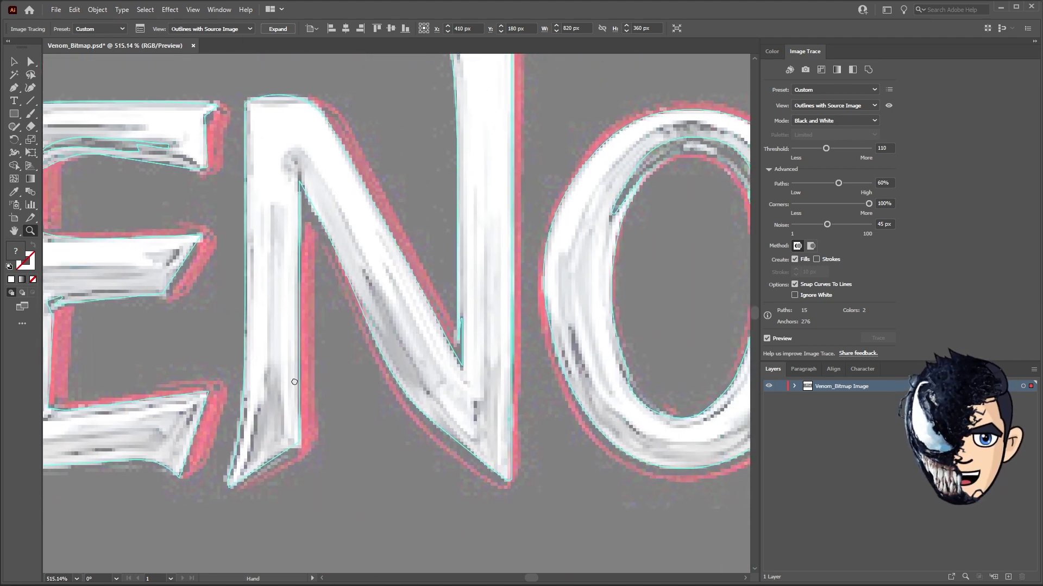
drag(526, 429, 407, 423)
drag(625, 271, 499, 260)
drag(744, 255, 627, 252)
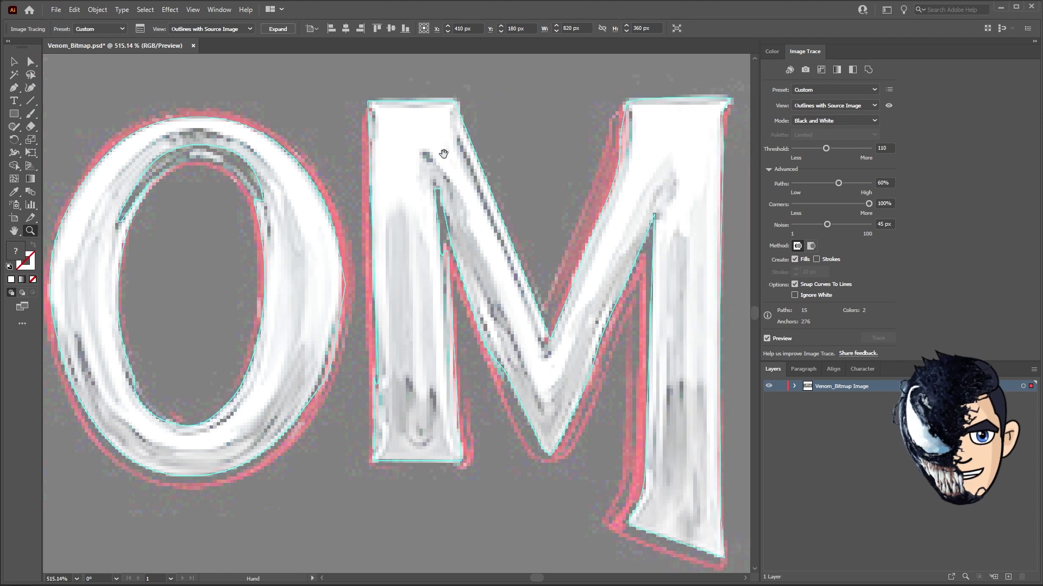
Fit the artboard in view and switch the trace view back to Tracing Result
key(ctrl+minus)
key(ctrl+0)
click(855, 105)
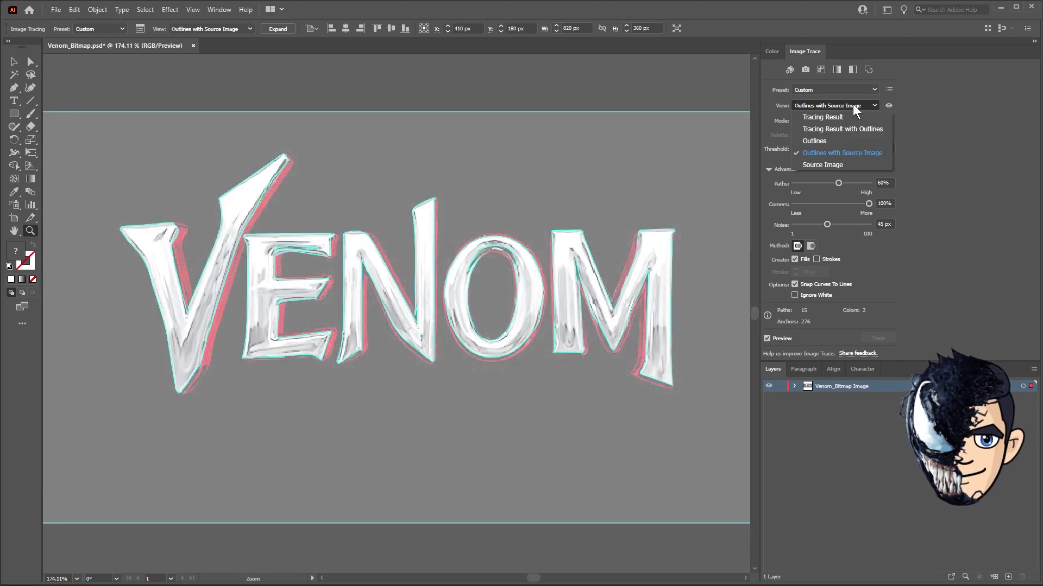
click(853, 117)
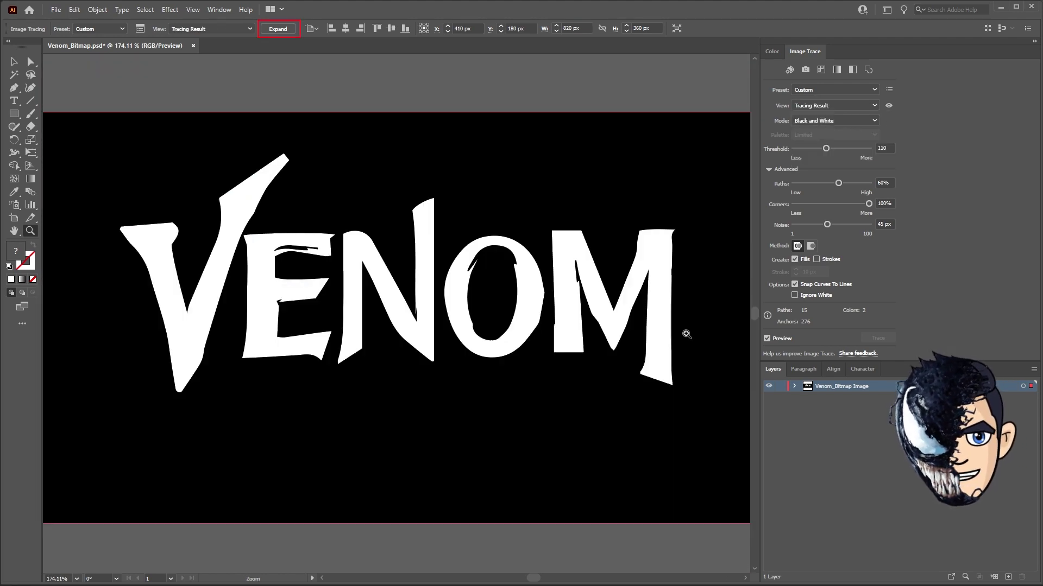
Expand the trace and delete the black background and leftover eye shapes
click(280, 30)
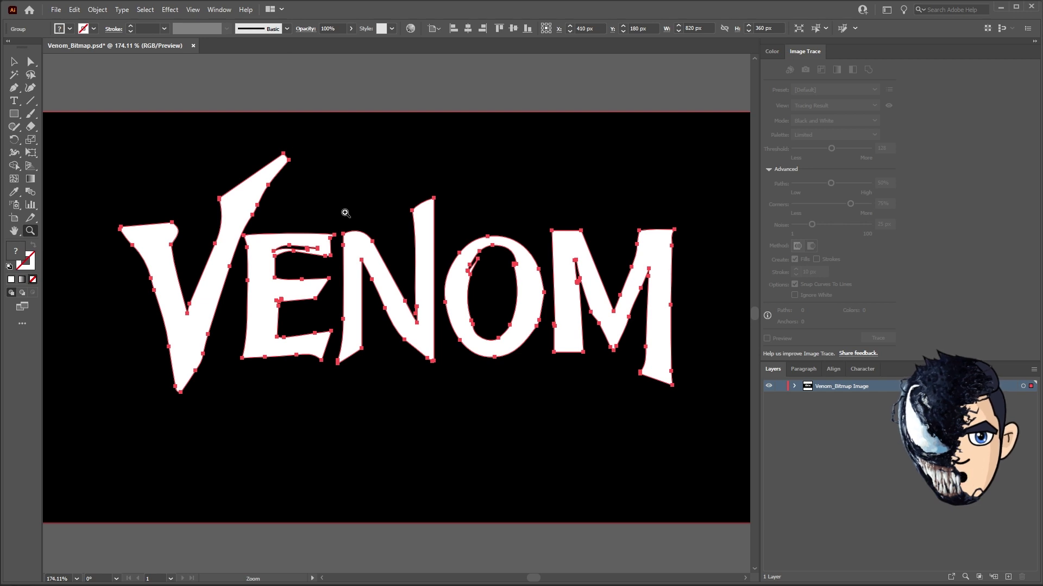
click(794, 386)
key(v)
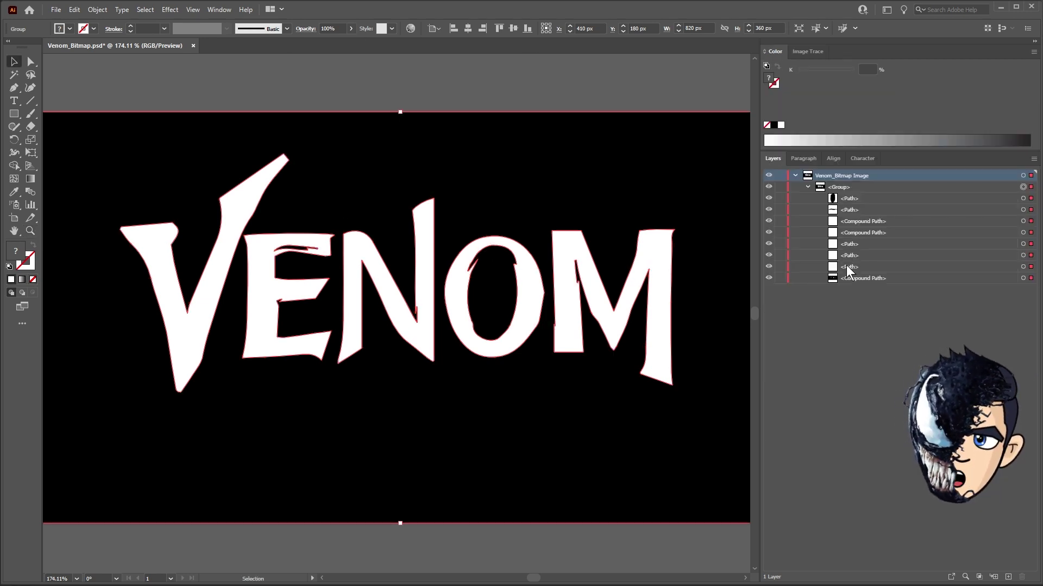
click(1022, 278)
key(Delete)
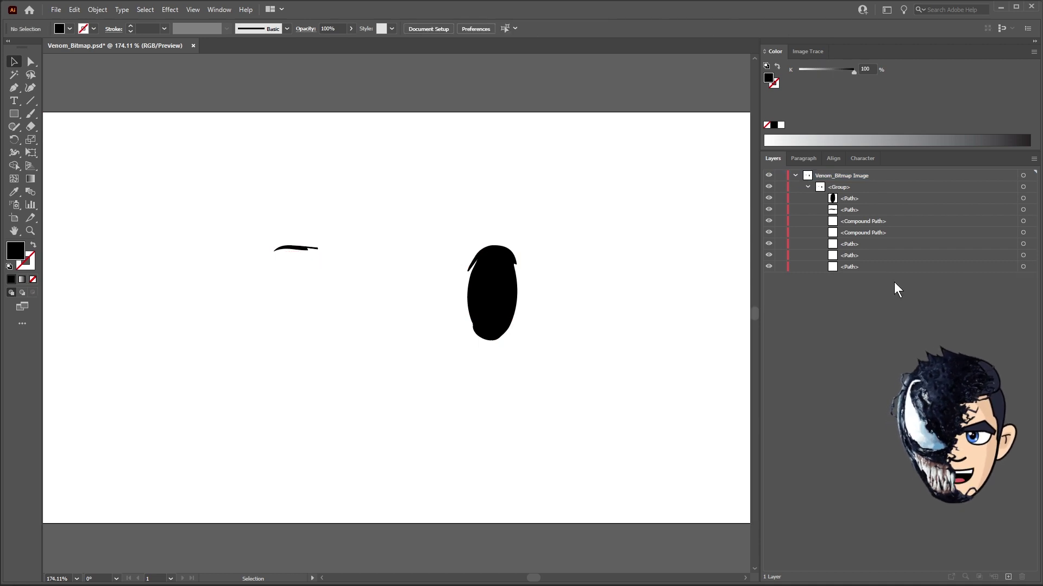
drag(581, 375, 304, 258)
key(Delete)
Fill the VENOM letters dark red #680000 and copy the whole logo group
key(ctrl+a)
double_click(15, 250)
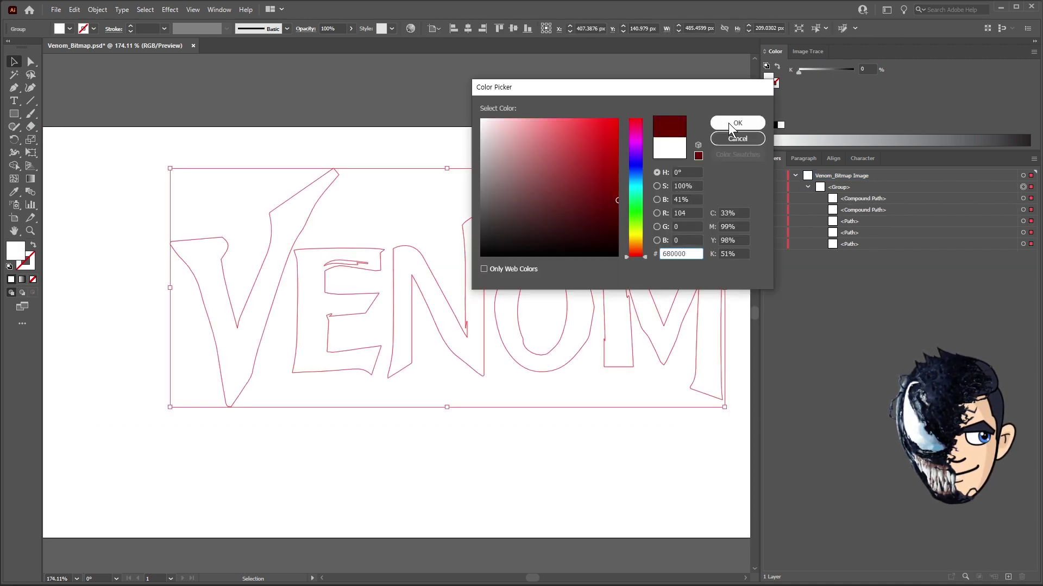
click(738, 122)
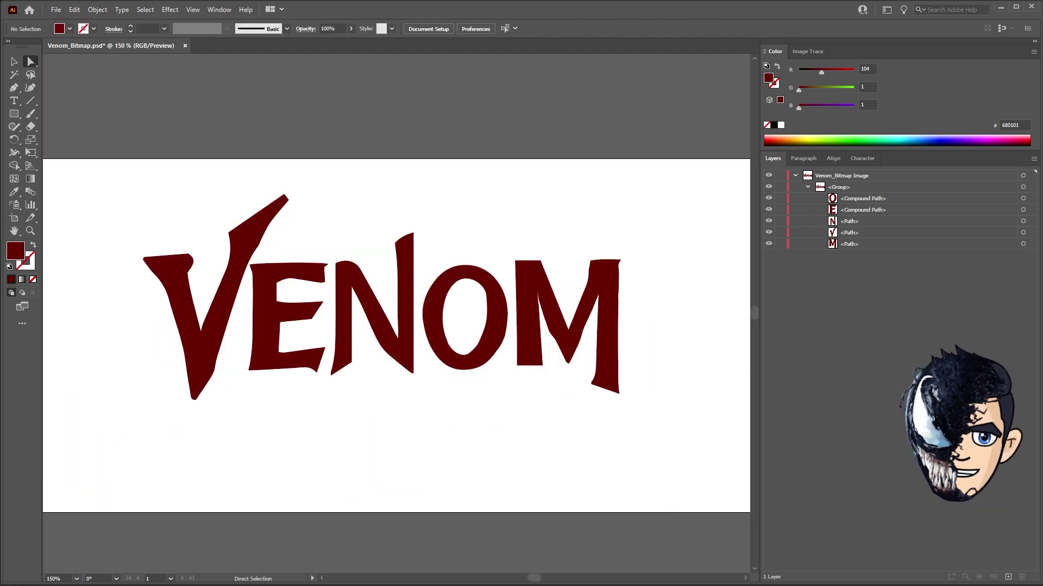
key(v)
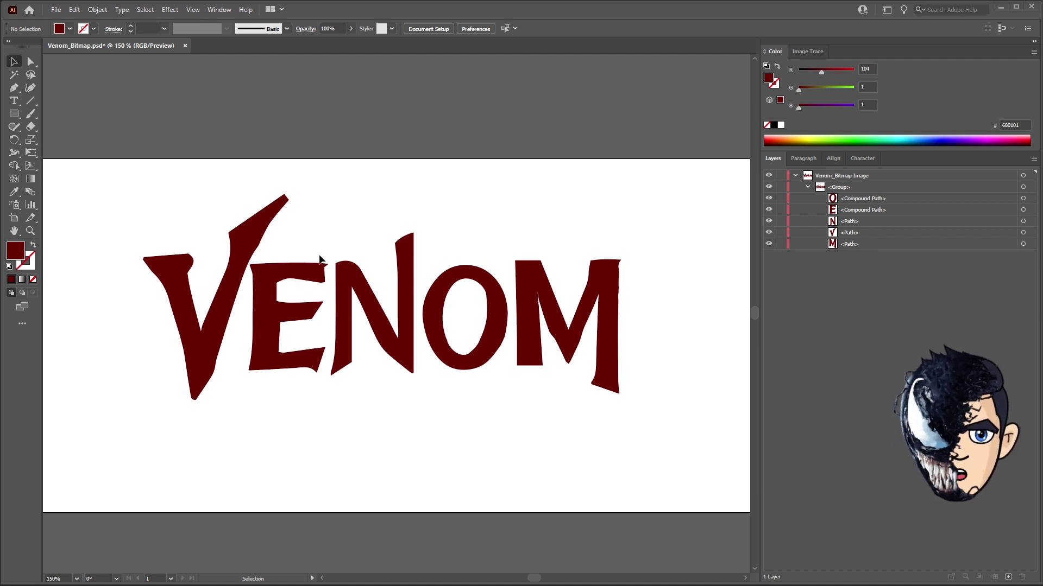
drag(121, 182, 656, 455)
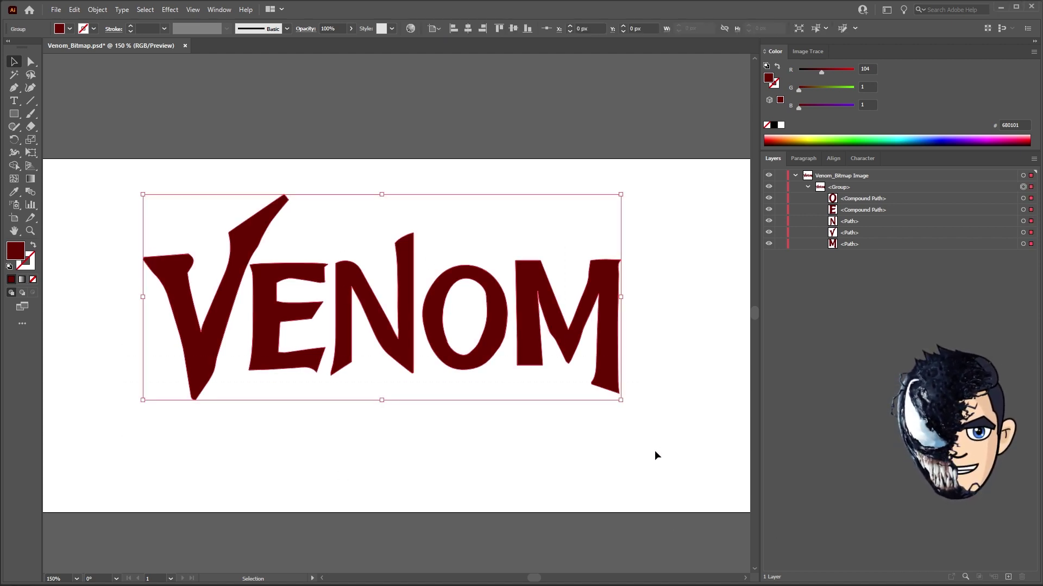
key(ctrl+c)
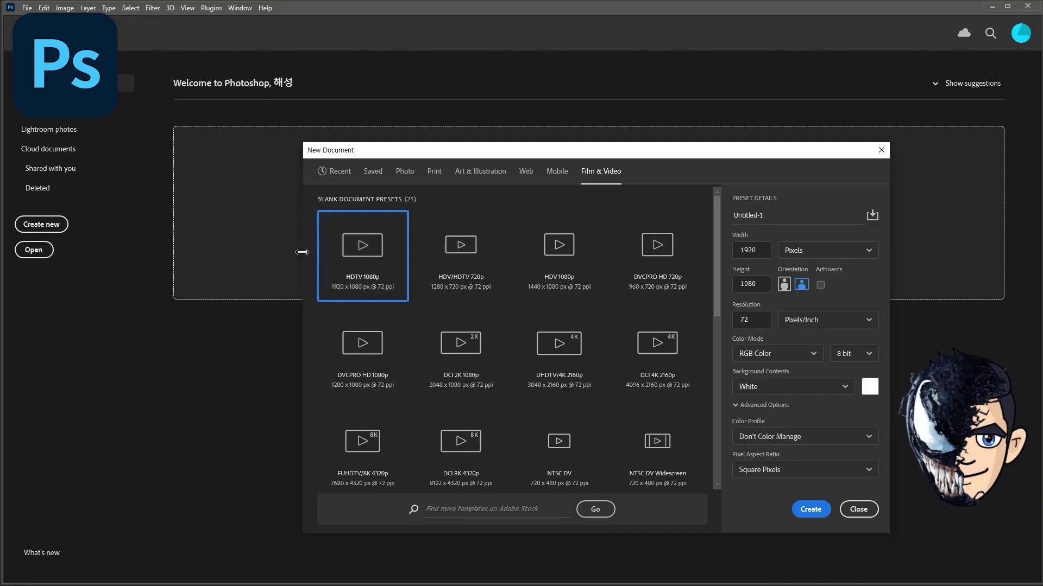
Create a grey-background 1920x1080 document and paste VENOM into it as a shape layer
click(868, 389)
text(100)
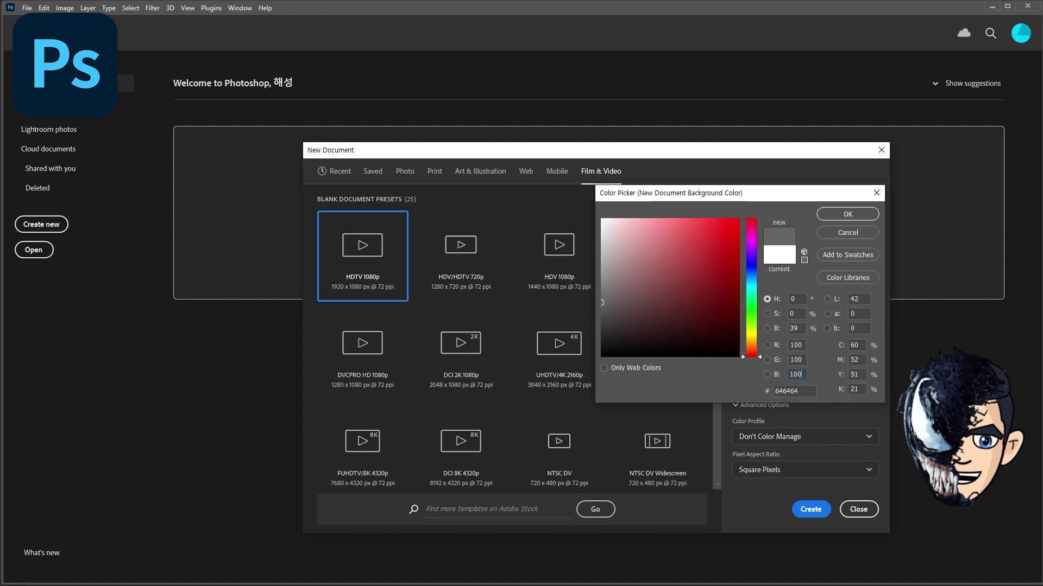
click(847, 213)
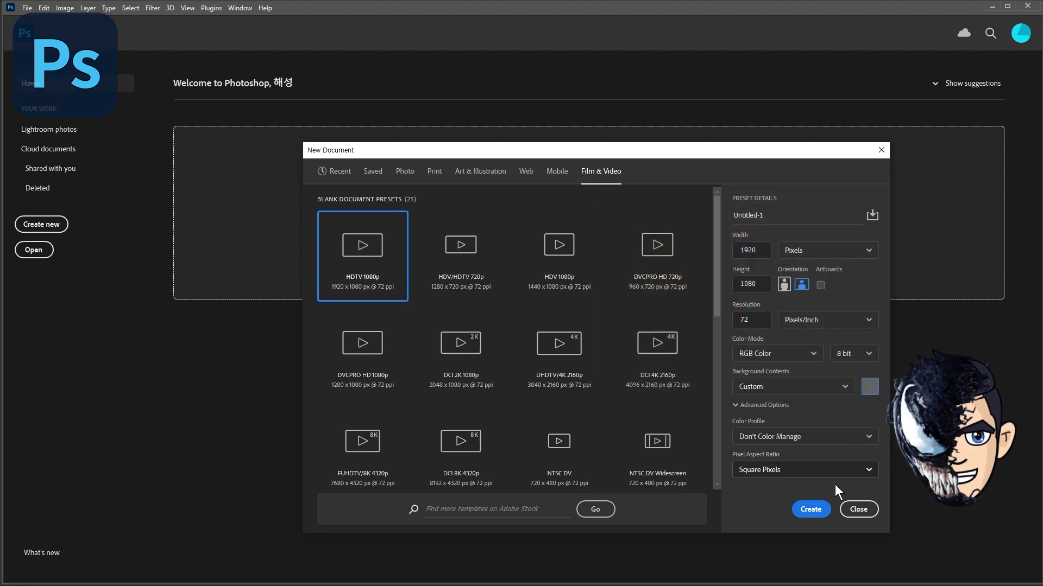
click(811, 510)
key(ctrl+v)
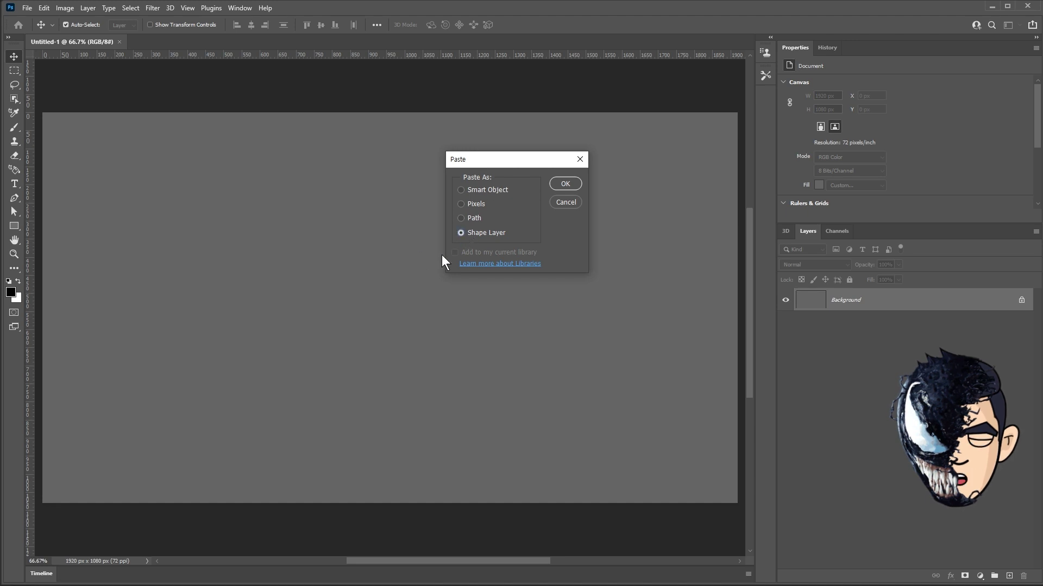
click(563, 185)
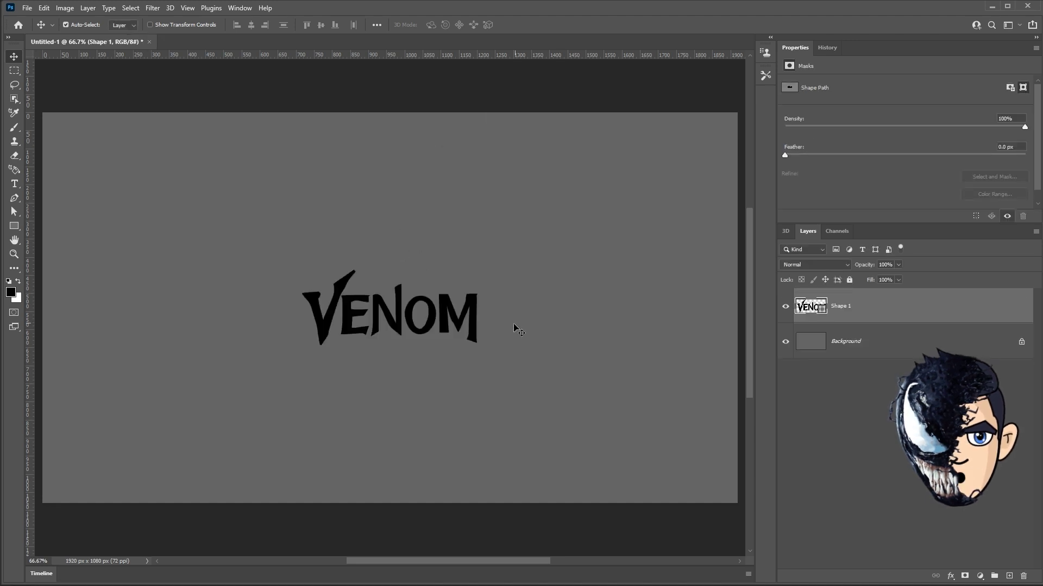
Scale the logo to 300% and save the file as Venom 3D.psd
key(ctrl+t)
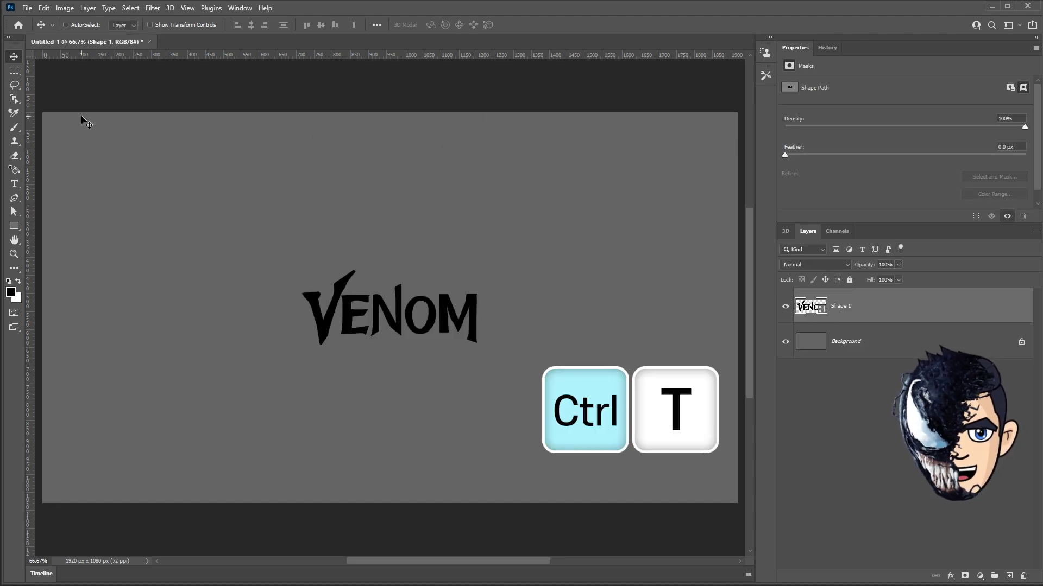
text(300)
key(Return)
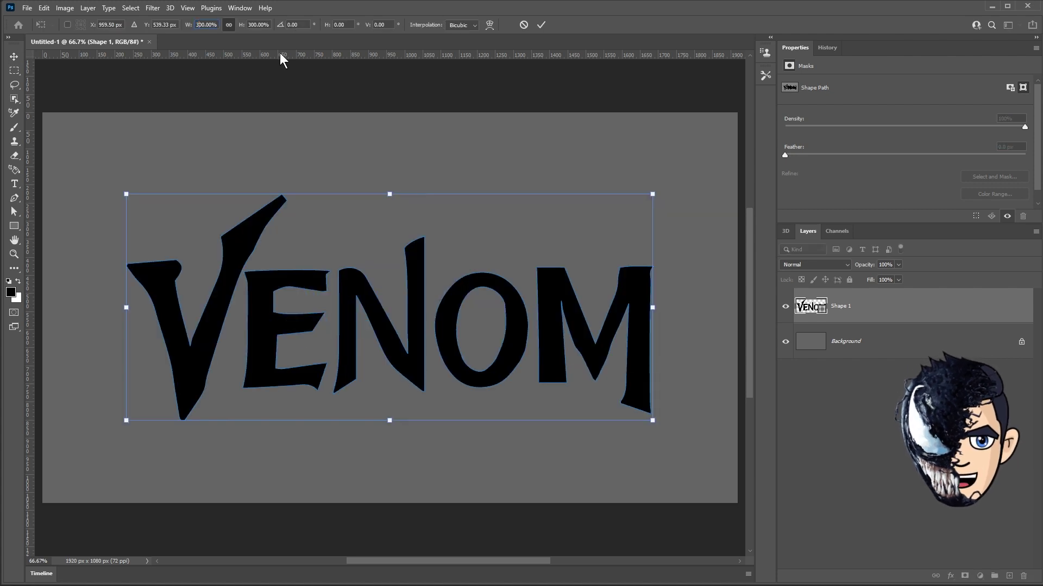
key(Return)
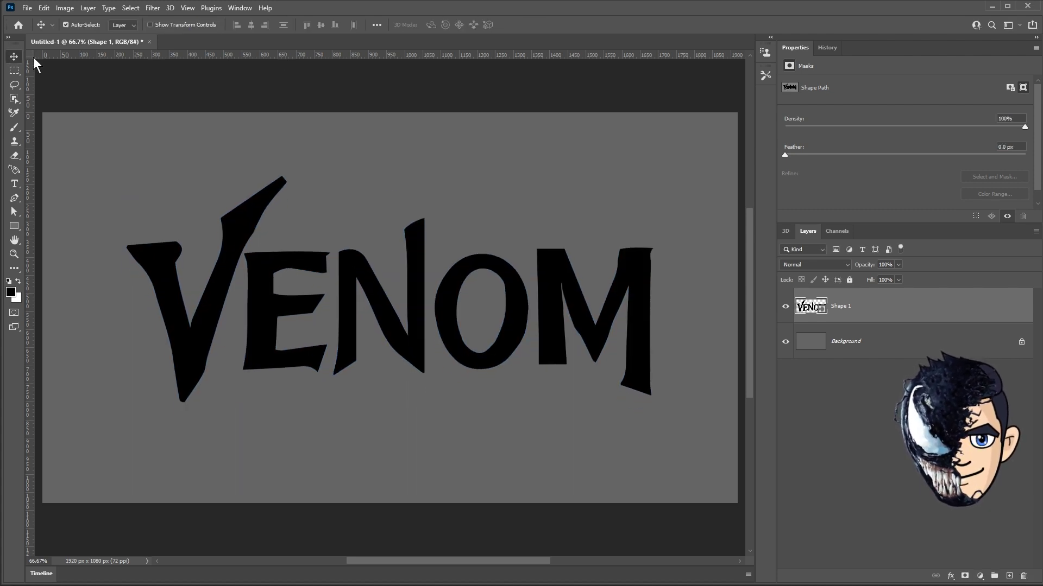
click(27, 7)
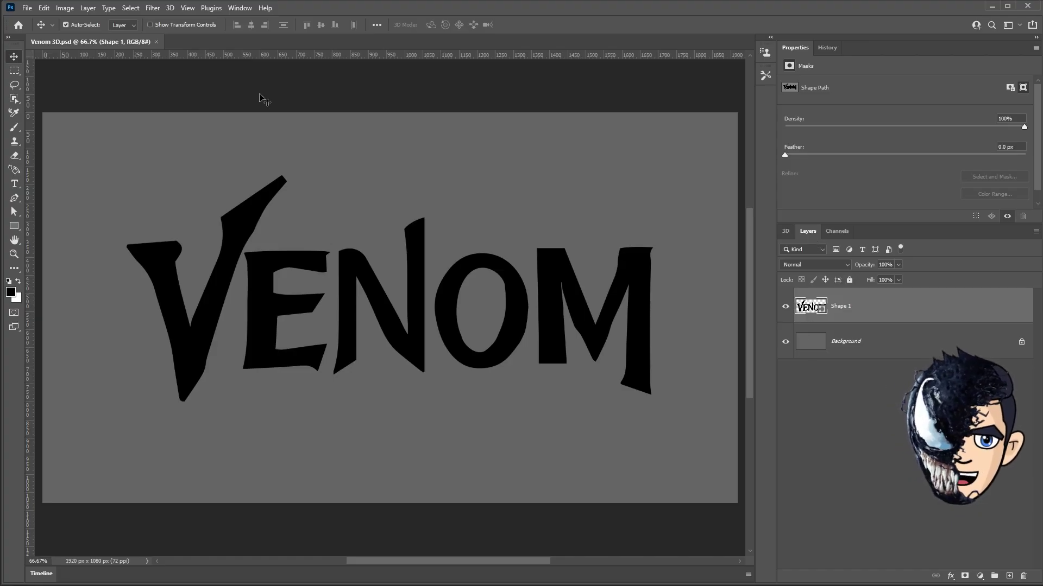
click(170, 8)
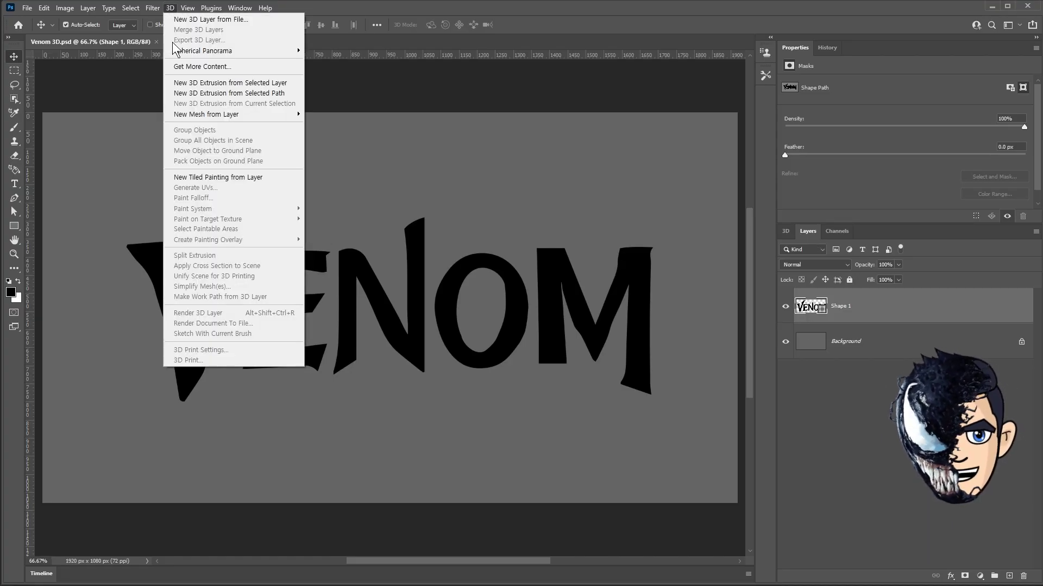
Extrude the VENOM path into a 3D object and set the mini view to Front
click(186, 98)
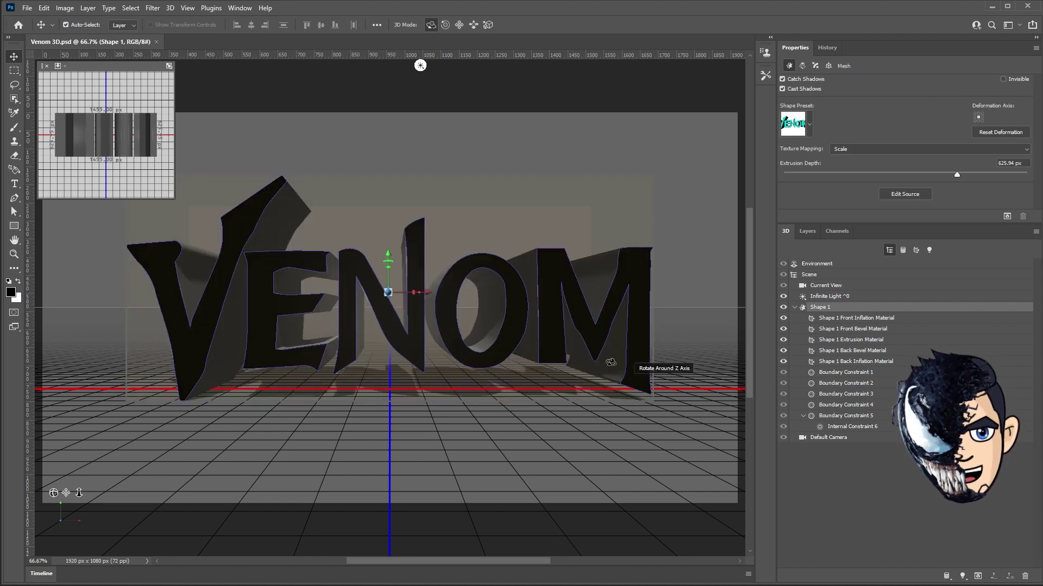
click(60, 66)
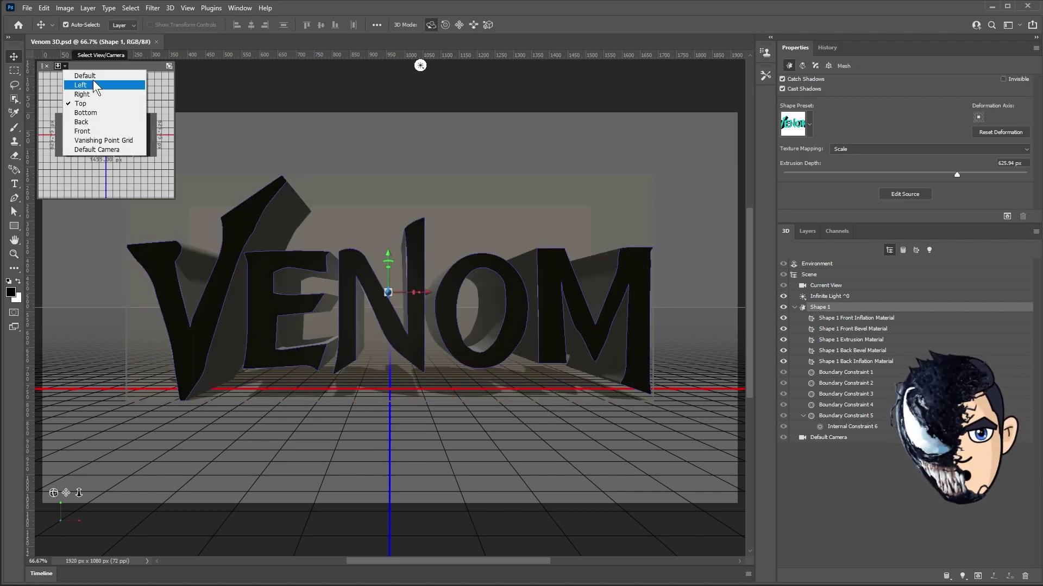
click(89, 131)
Swing the infinite light's direction across the scene and run a brief preview render
click(420, 65)
drag(453, 220, 529, 218)
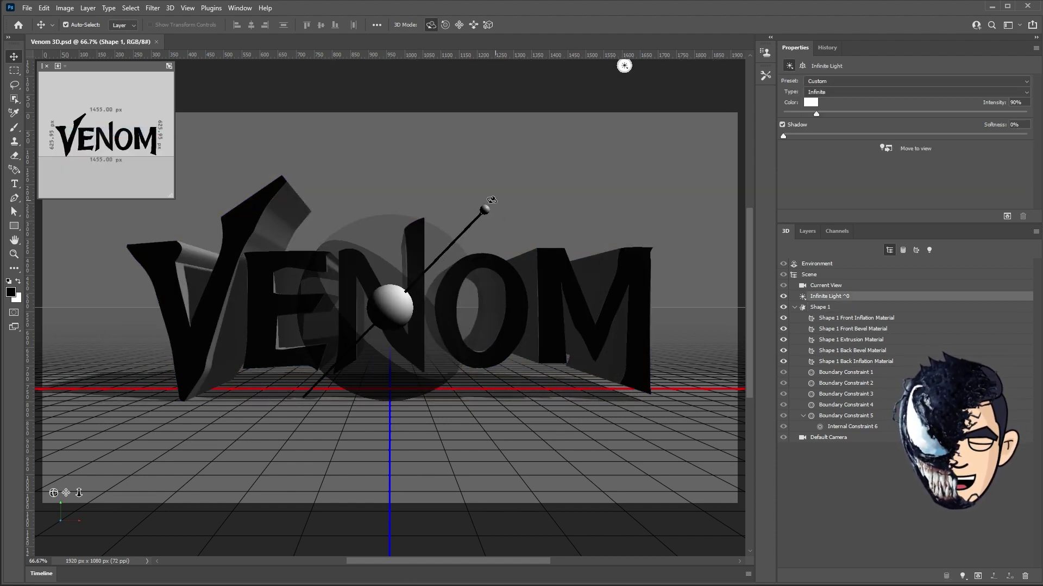
drag(529, 219, 480, 209)
click(1007, 216)
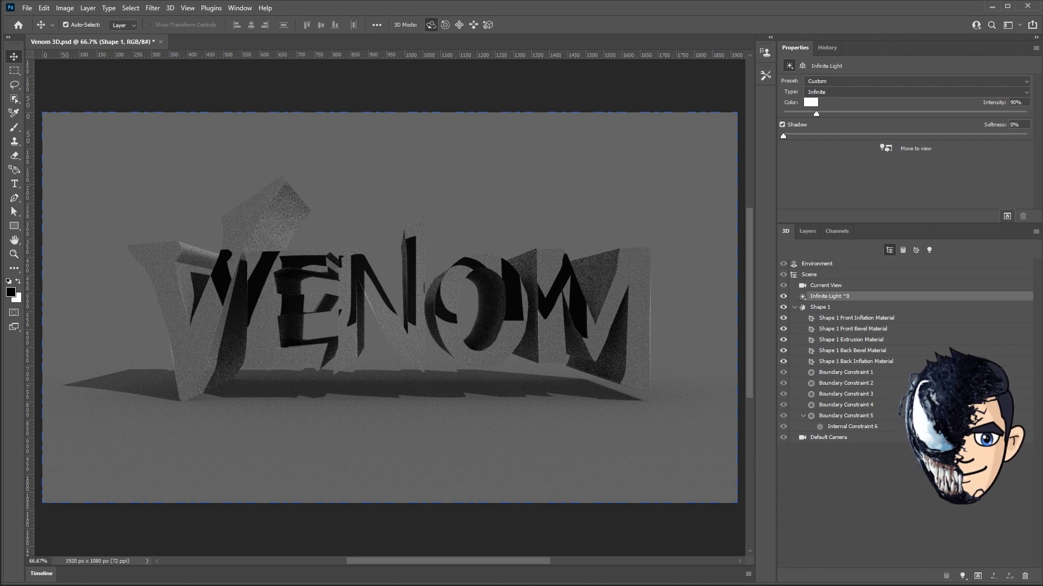
key(Escape)
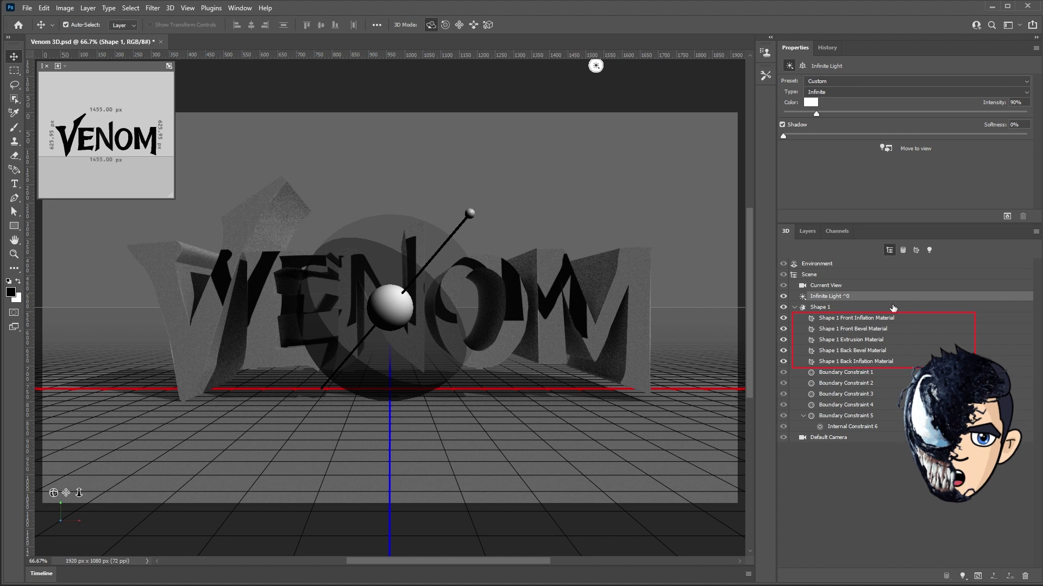
Remove the base-colour texture from all five Shape 1 materials, test-render, and orbit to an overhead angle
click(856, 318)
shift+click(855, 361)
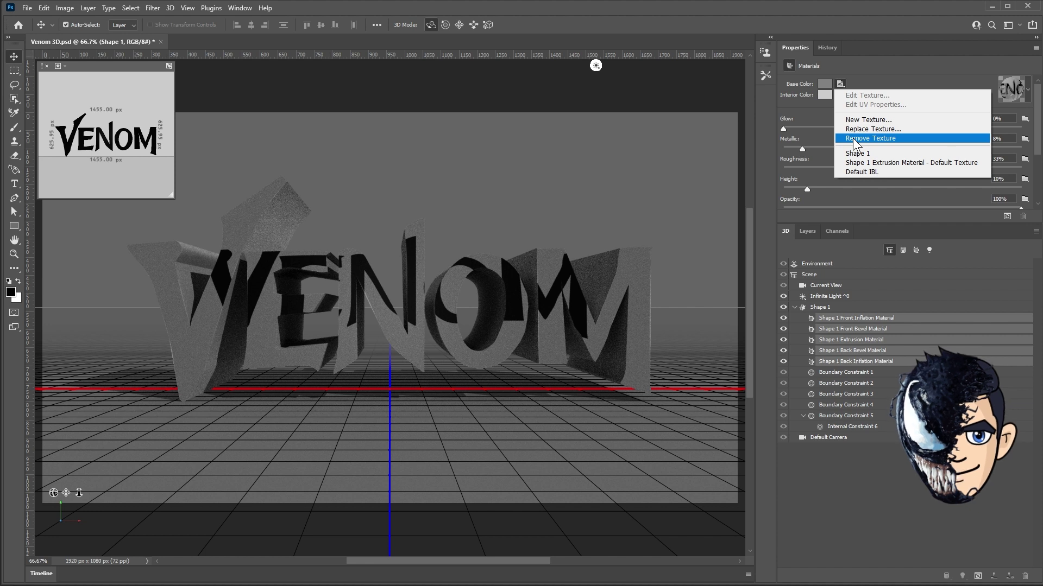
click(854, 139)
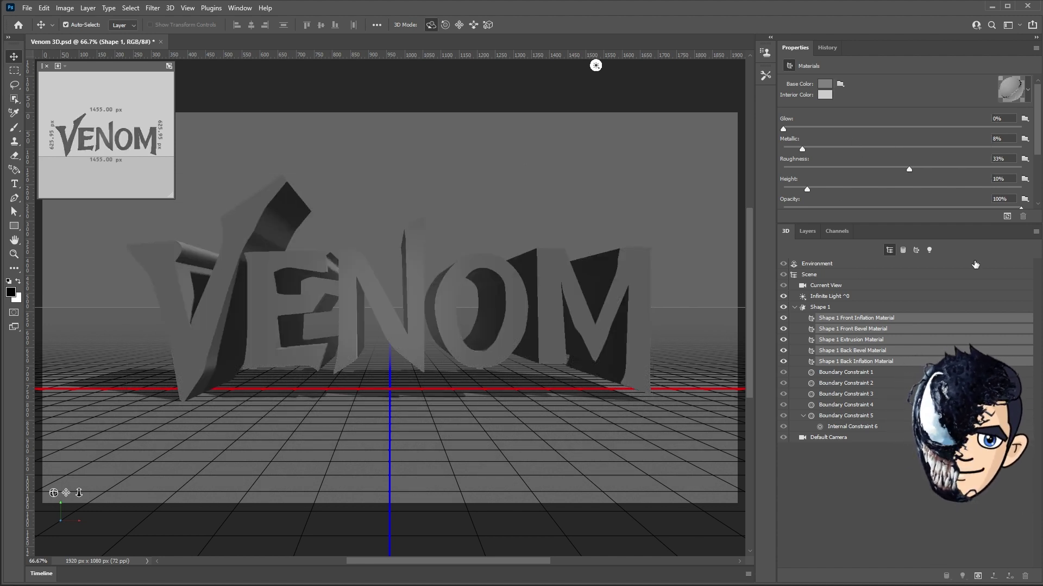
key(ctrl+shift+alt+r)
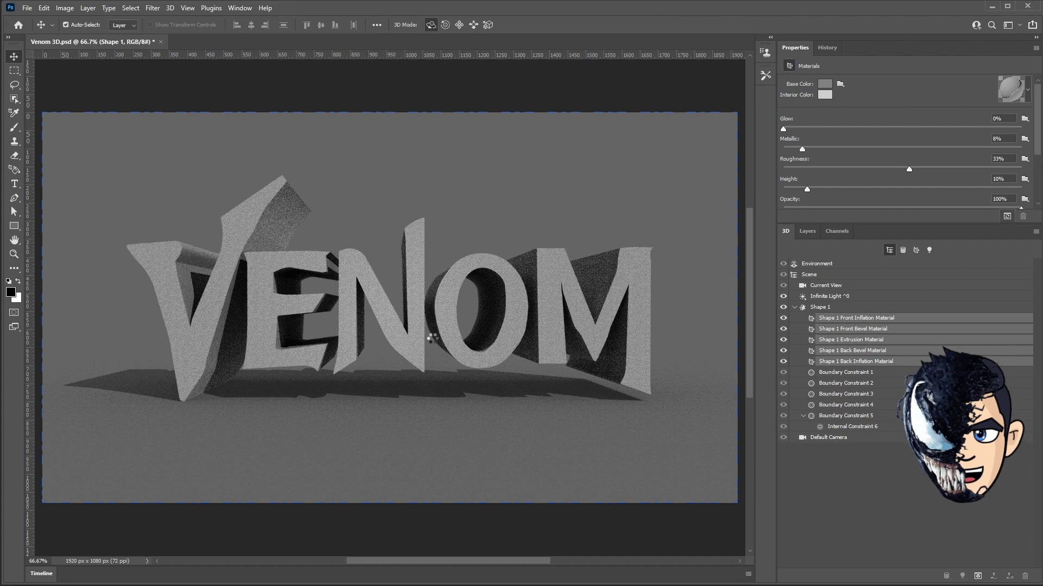
click(596, 65)
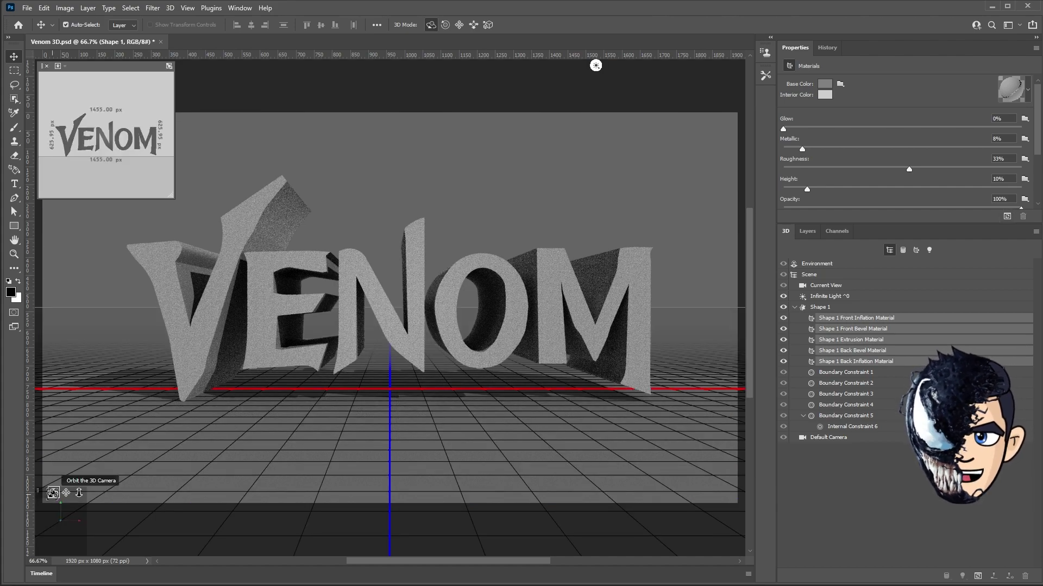
drag(52, 493, 105, 506)
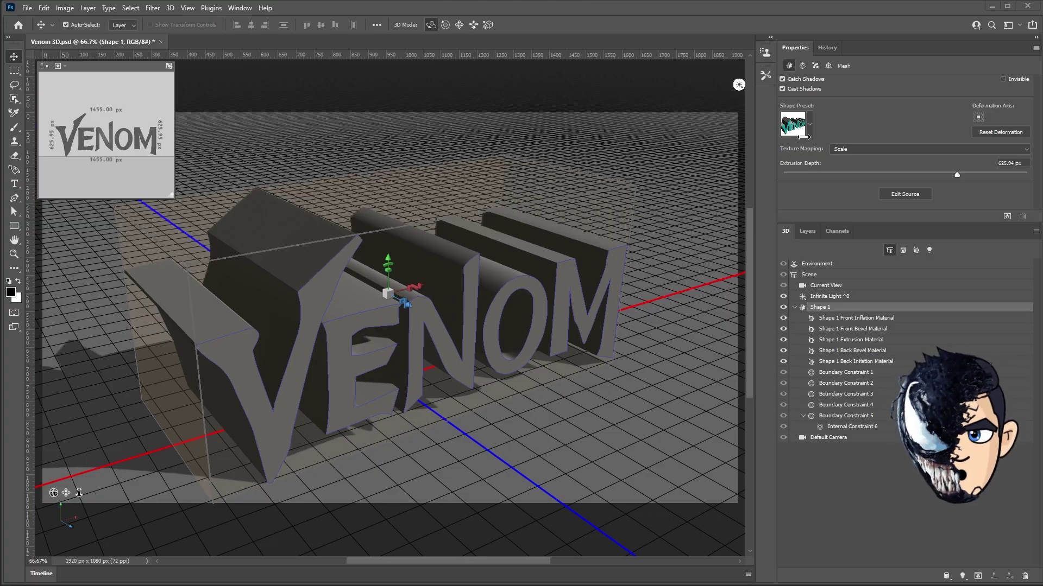
Apply a bevelled cube shape preset to VENOM and bring the camera closer
click(809, 125)
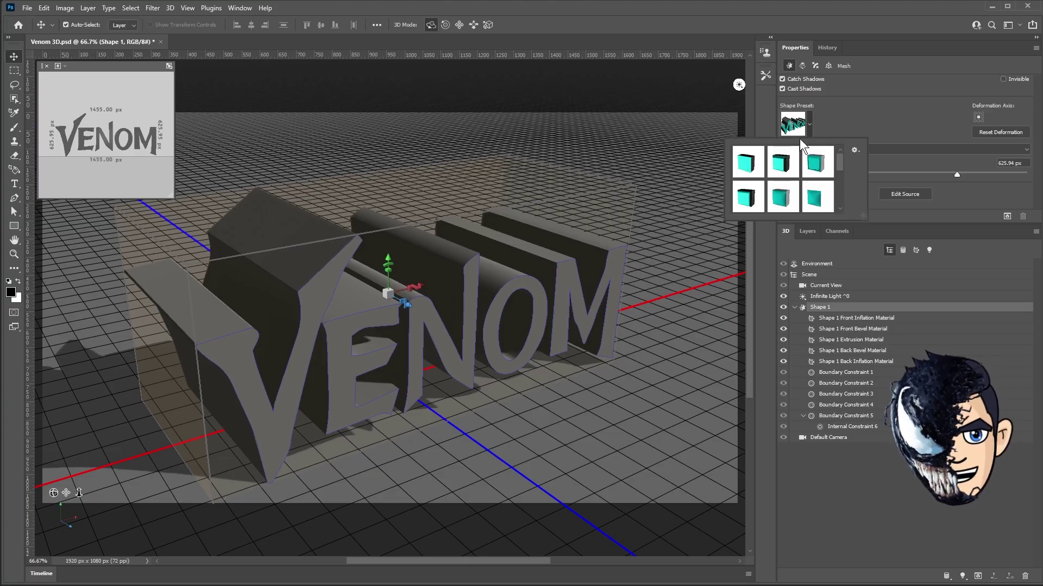
click(781, 172)
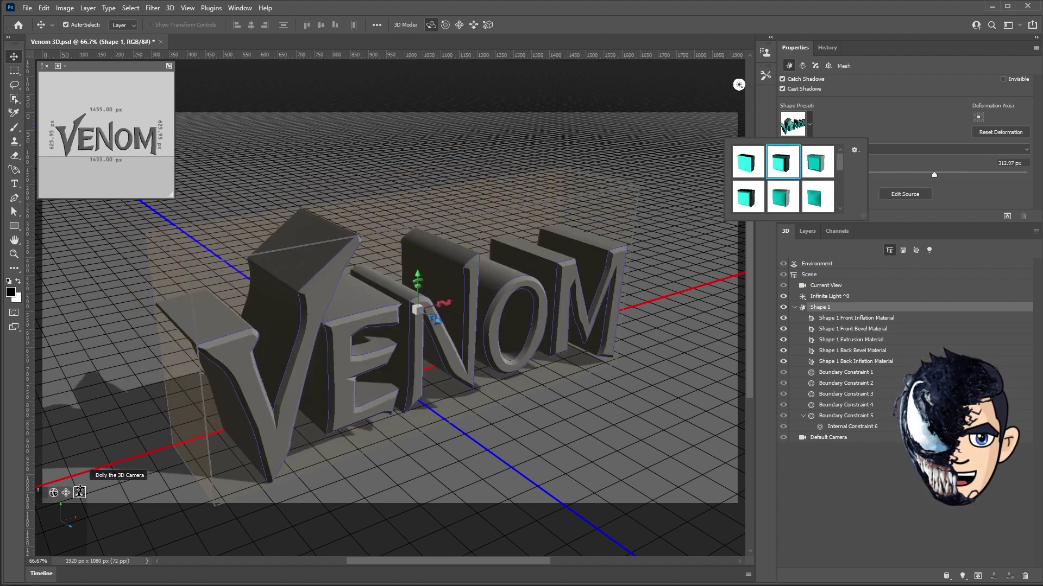
drag(79, 493, 297, 401)
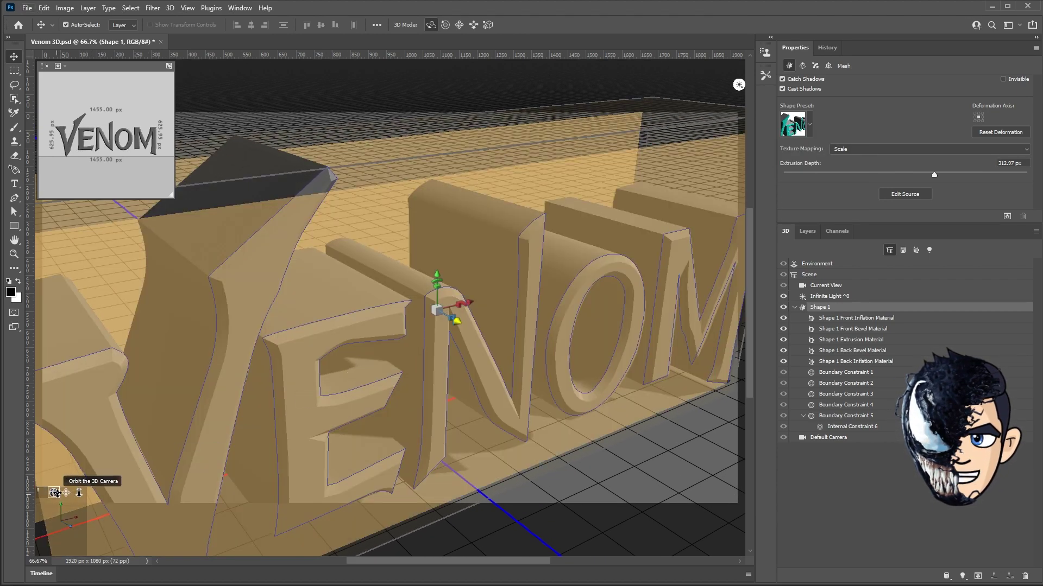
drag(53, 493, 109, 483)
Colour the front inflation faces pure red and the front bevels bright green
click(856, 318)
click(825, 95)
click(733, 370)
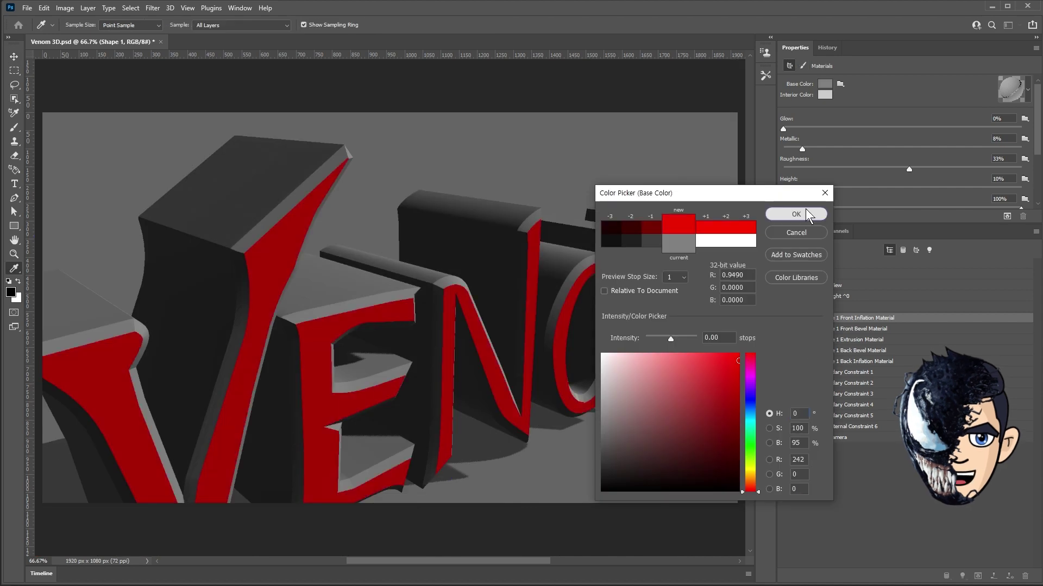
click(796, 214)
click(864, 328)
click(824, 83)
click(752, 437)
click(733, 369)
Make the extrusion sides blue and orbit around the 3D letters
click(796, 214)
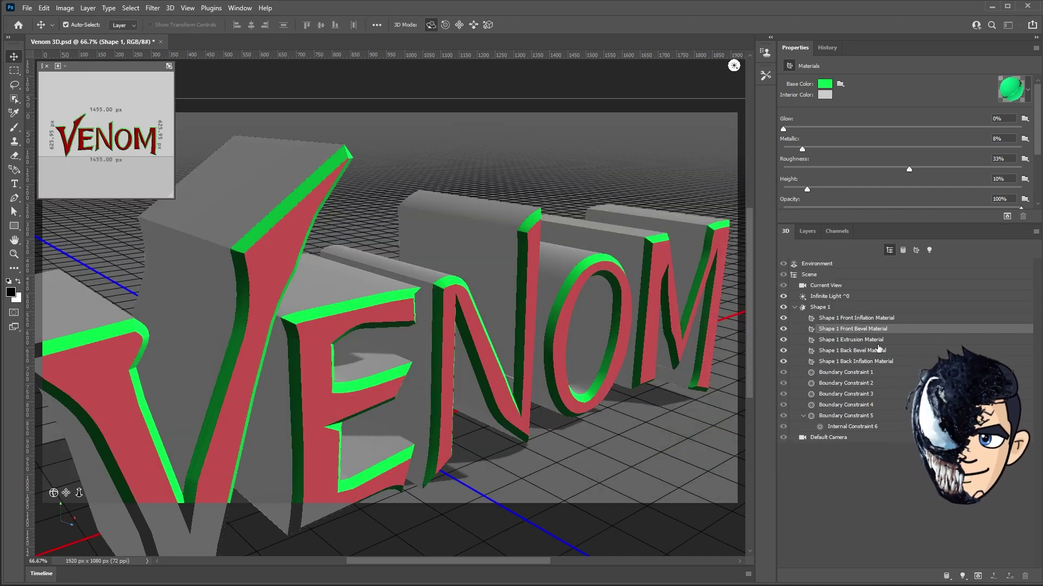
click(863, 340)
click(825, 83)
click(749, 386)
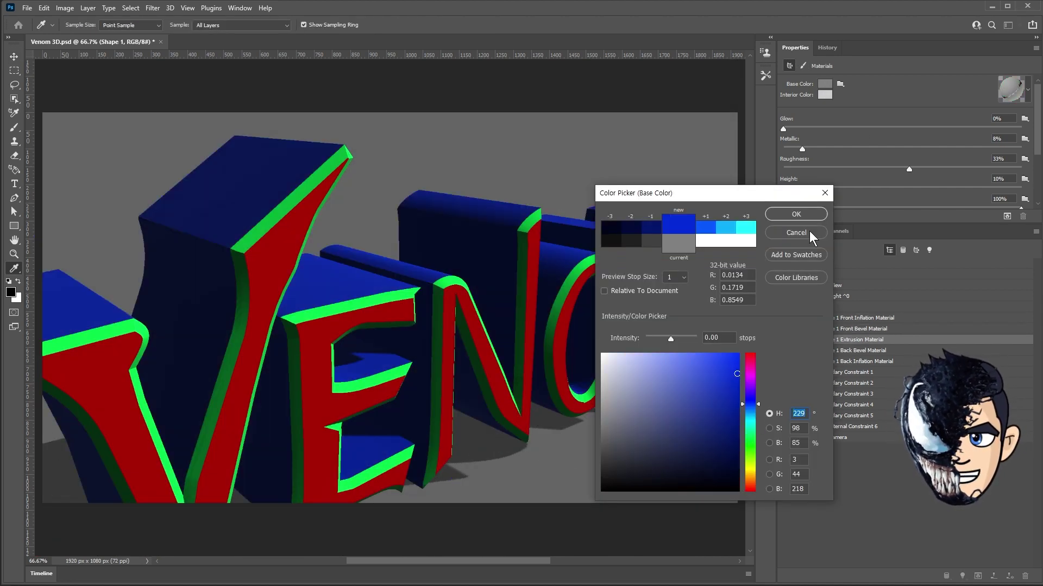
click(797, 214)
key(v)
mouse_move(380, 326)
mouse_down()
mouse_move(37, 478)
mouse_move(503, 254)
mouse_up()
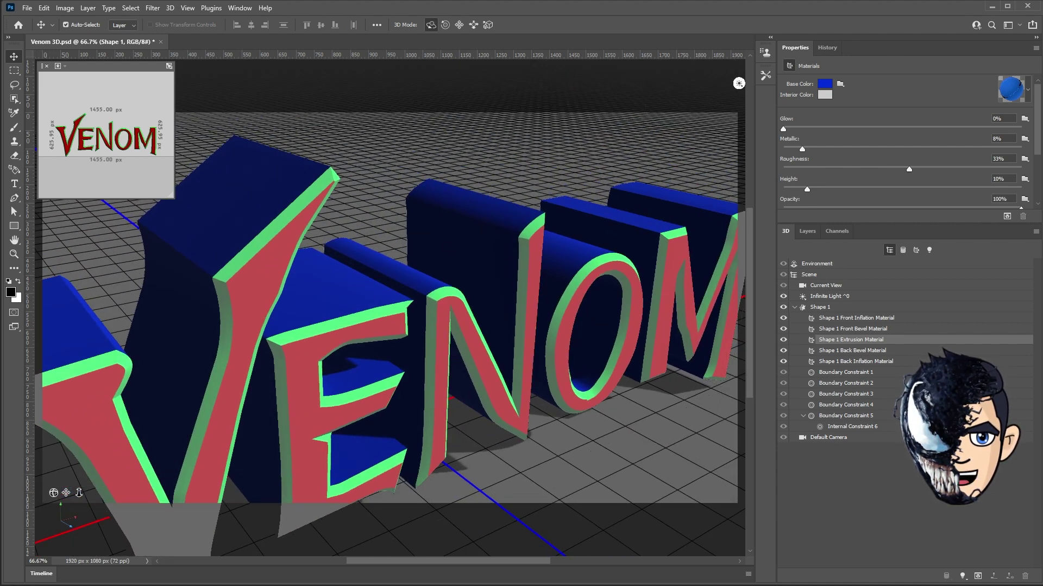
Apply the Inflate preset to the text mesh and set extrusion depth to 60 px
click(646, 420)
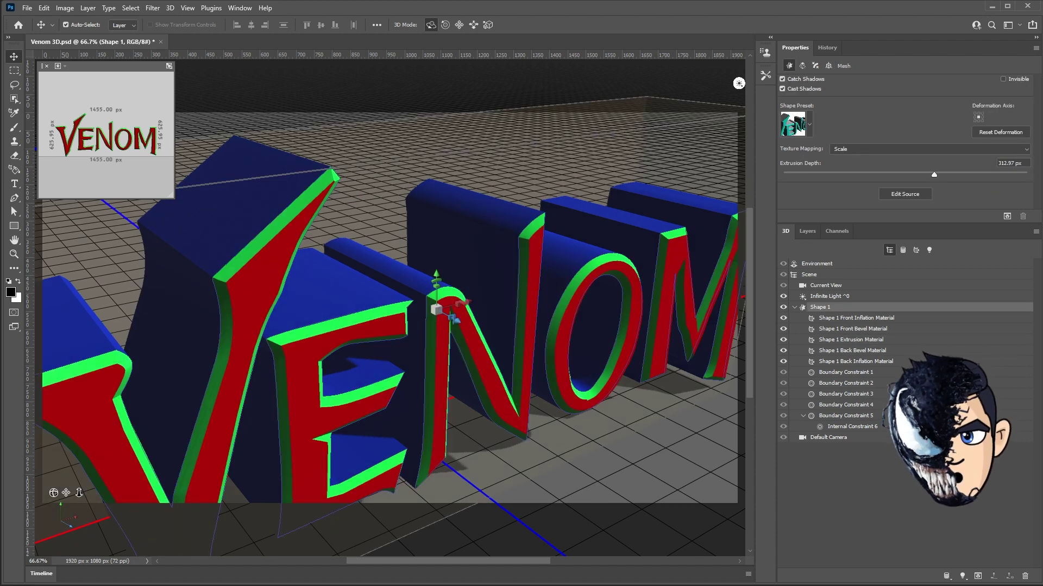
click(813, 124)
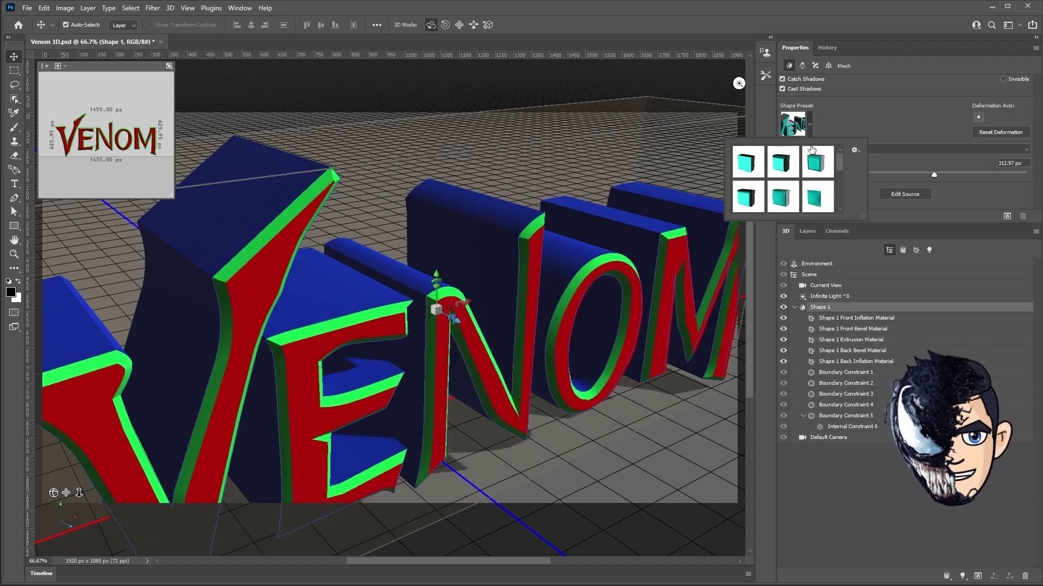
click(775, 200)
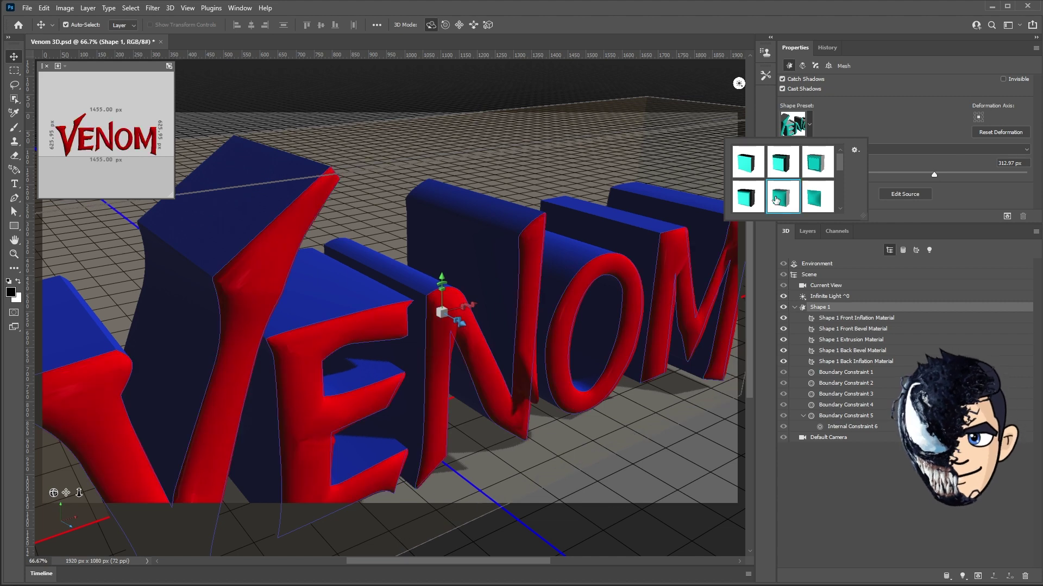
double_click(1009, 163)
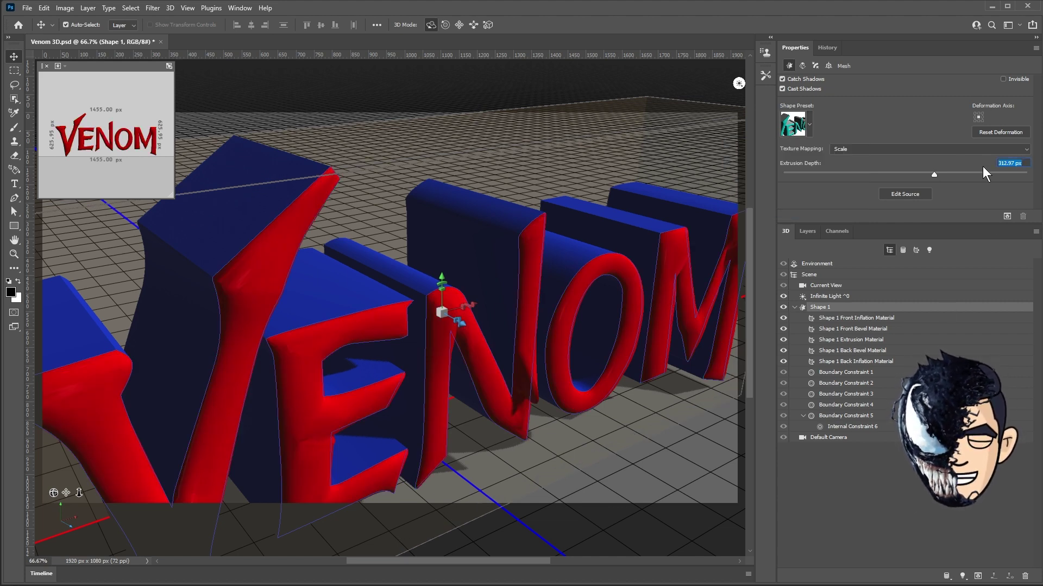
text(60)
key(Return)
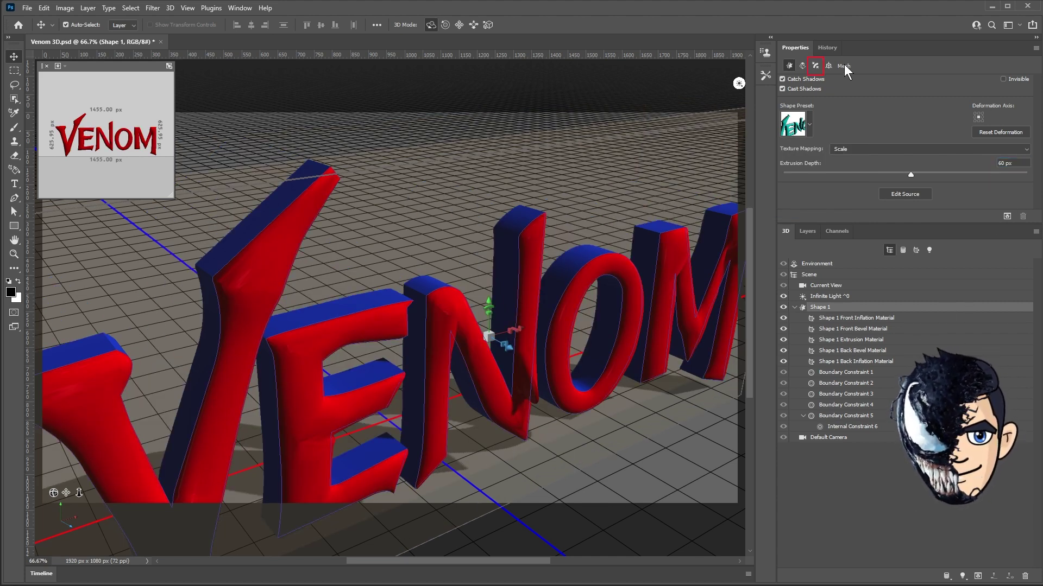
Set the front cap to 10% bevel width and 35° inflate angle, keeping 9% strength
click(815, 65)
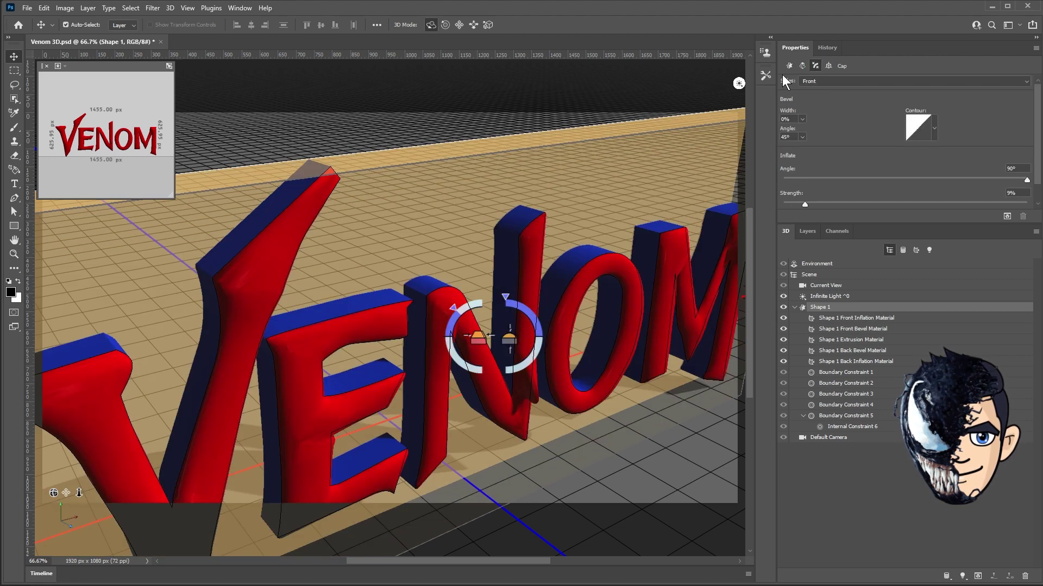
double_click(792, 119)
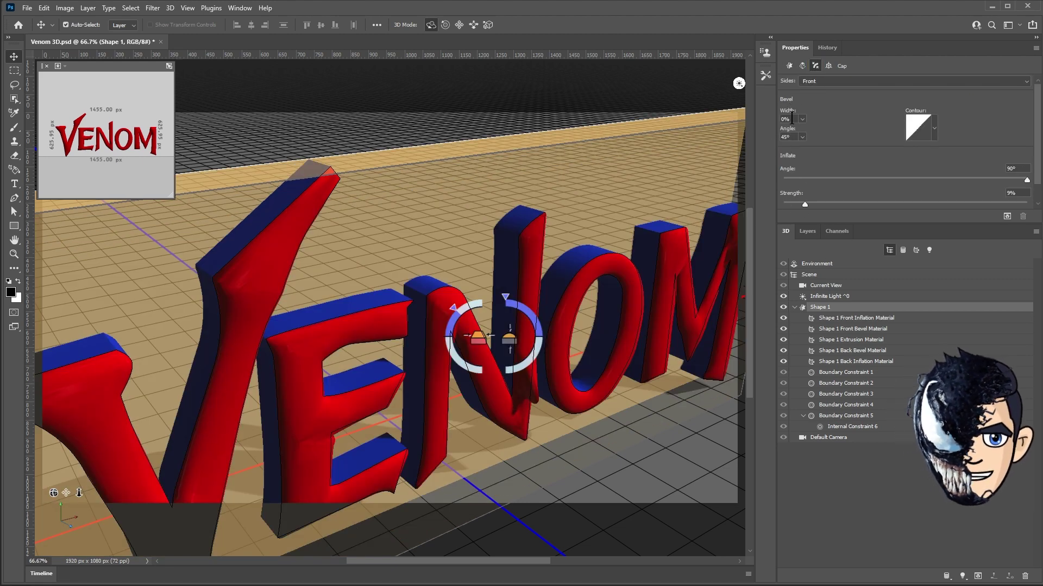
text(10)
key(Return)
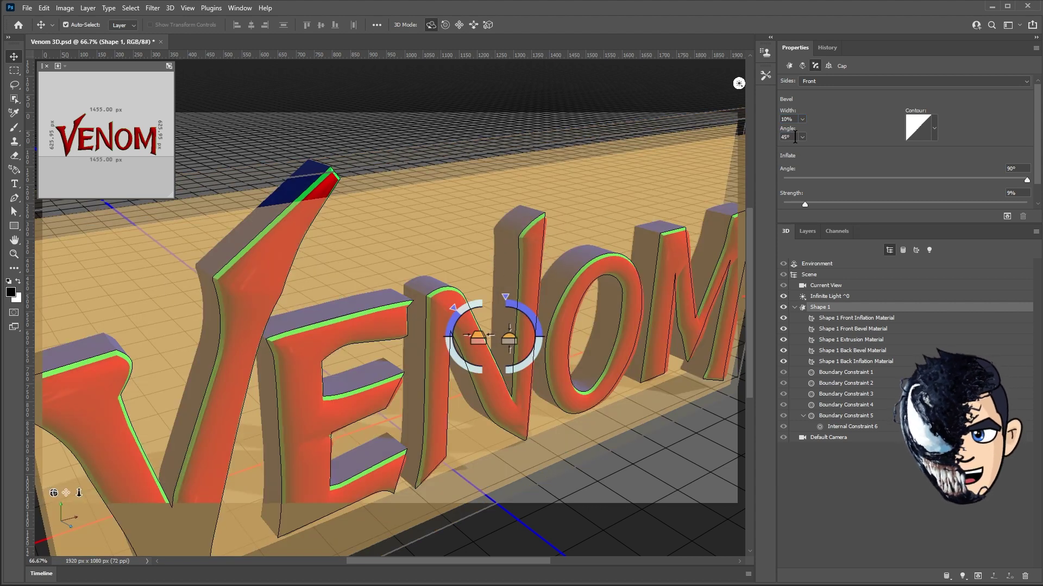
scroll(960, 206, down, 2)
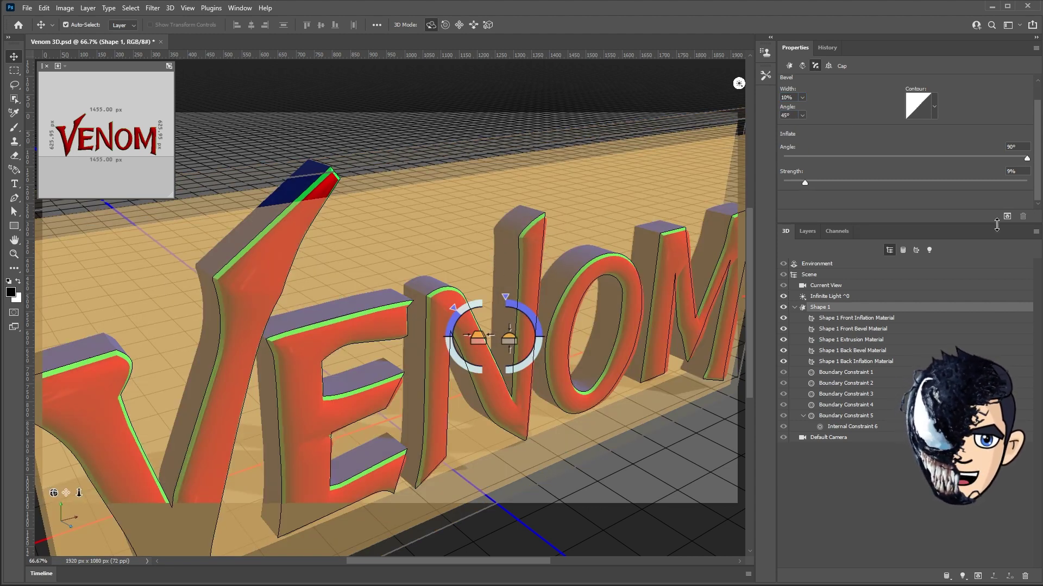
double_click(1016, 168)
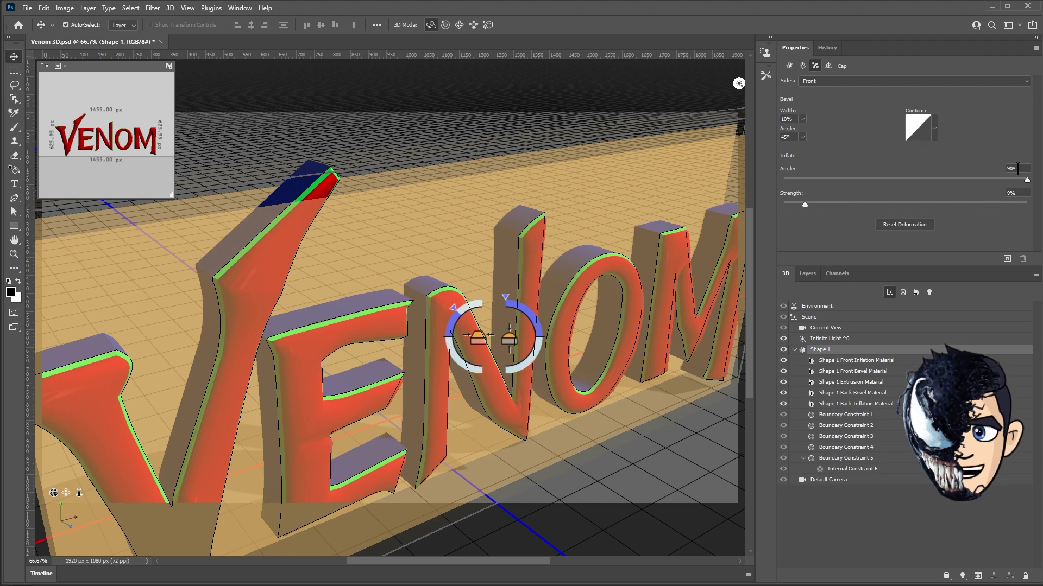
text(35)
key(Tab)
key(Return)
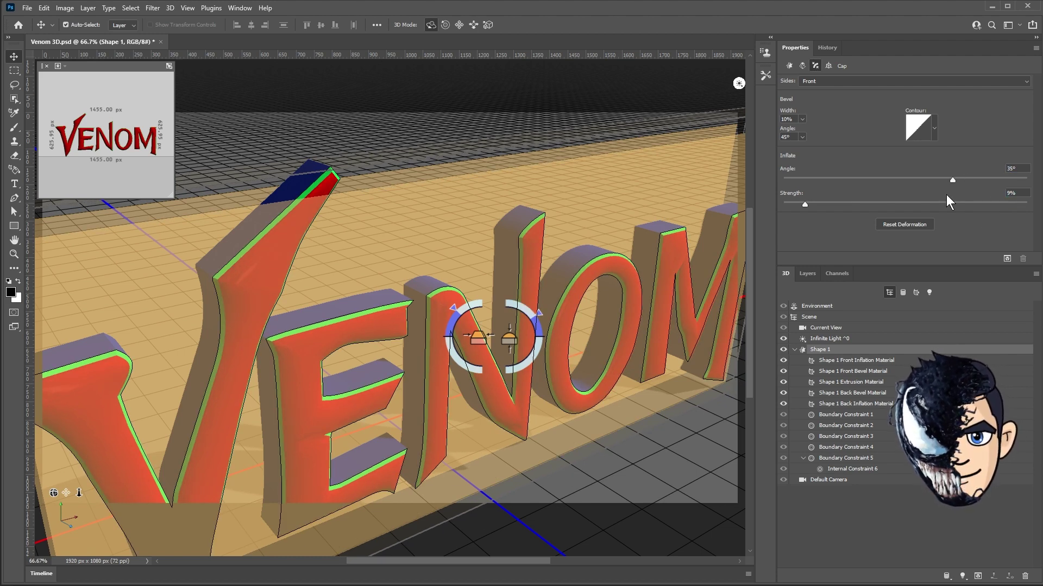
mouse_move(52, 493)
mouse_down()
mouse_move(34, 463)
mouse_move(79, 505)
mouse_move(80, 496)
mouse_move(49, 487)
mouse_move(59, 486)
mouse_up()
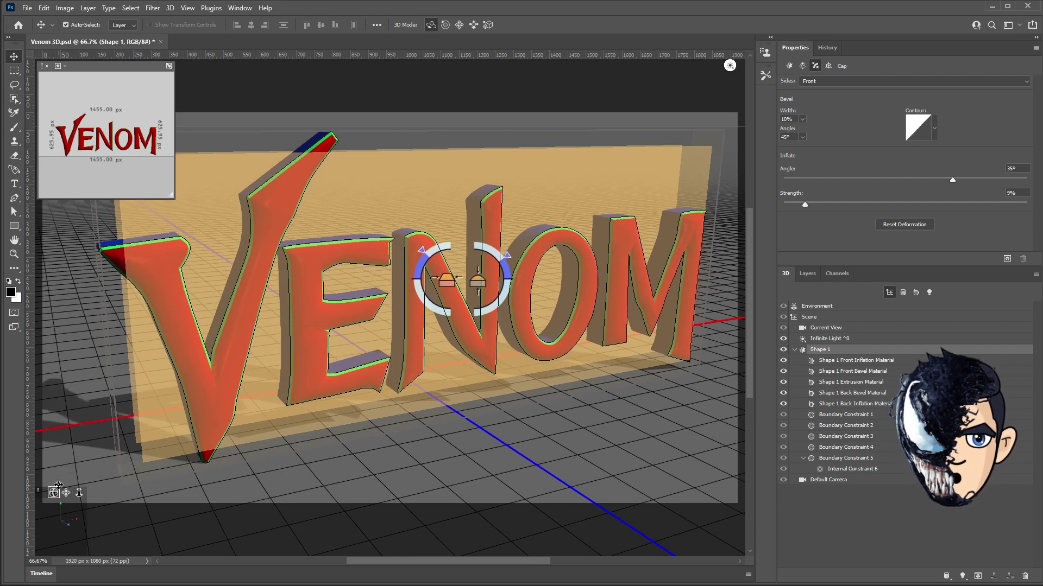
Set the Front Inflation Material base colour to white
click(831, 361)
click(824, 84)
click(602, 355)
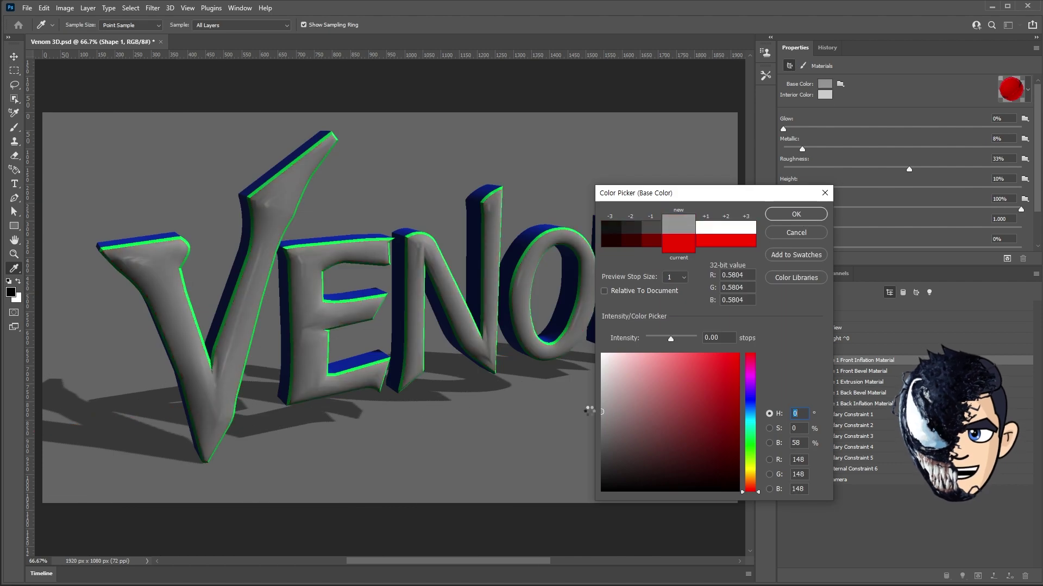
click(796, 214)
Adjust the Front Bevel Material base colour
click(864, 371)
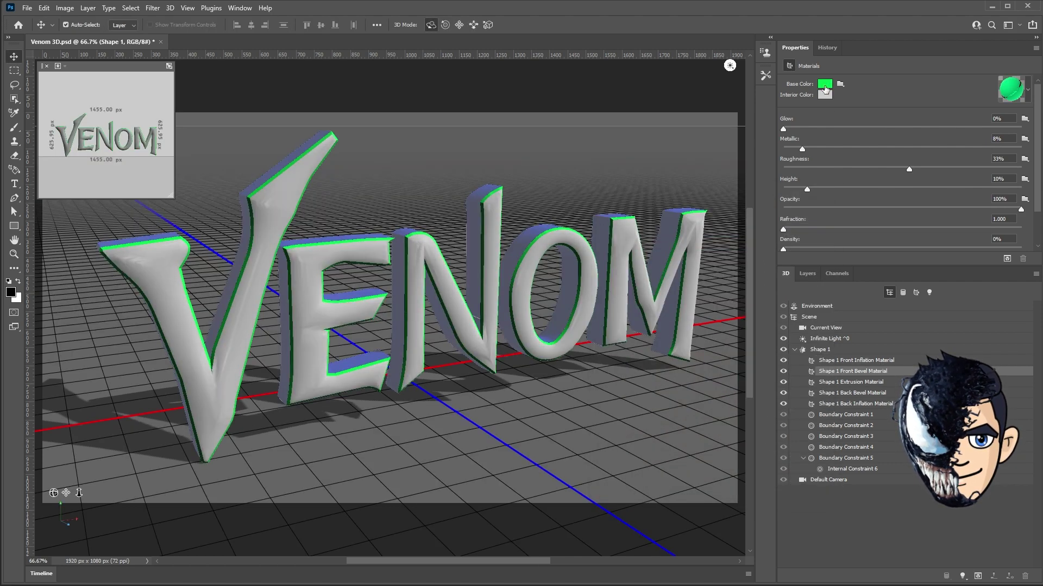
click(824, 84)
click(590, 495)
Set the Extrusion Material base colour to red with hue 0
click(783, 215)
click(863, 382)
click(825, 83)
text(0)
click(803, 216)
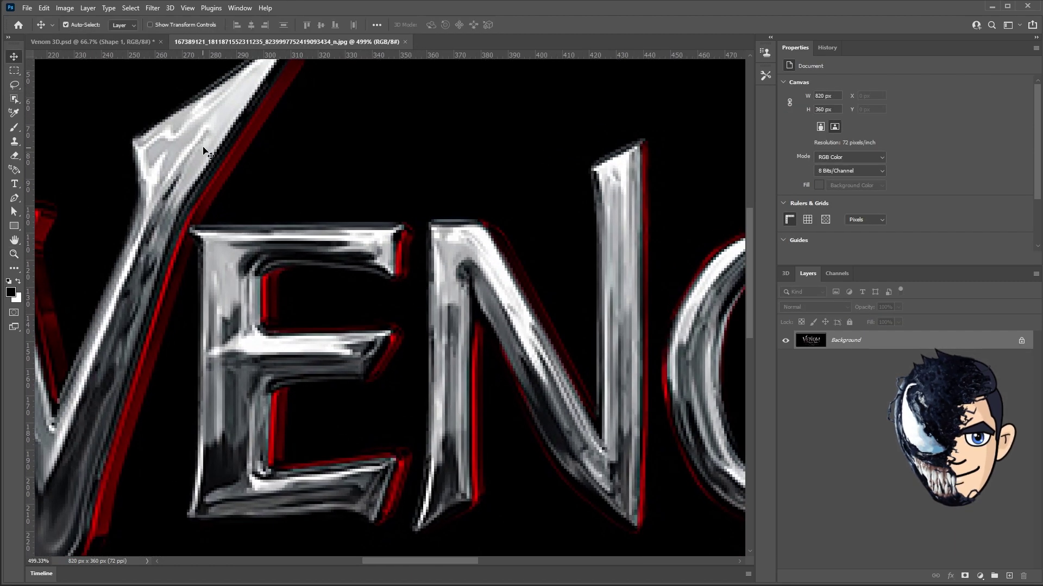
Mark the reference V with a green circle, guide lines and numbers 1–4, then return to Venom 3D.psd
key(b)
mouse_move(171, 138)
mouse_down()
mouse_move(213, 166)
mouse_move(195, 205)
mouse_move(301, 159)
mouse_up()
drag(198, 217, 271, 208)
drag(202, 117, 325, 169)
mouse_move(299, 199)
mouse_down()
mouse_move(312, 209)
mouse_move(308, 222)
mouse_up()
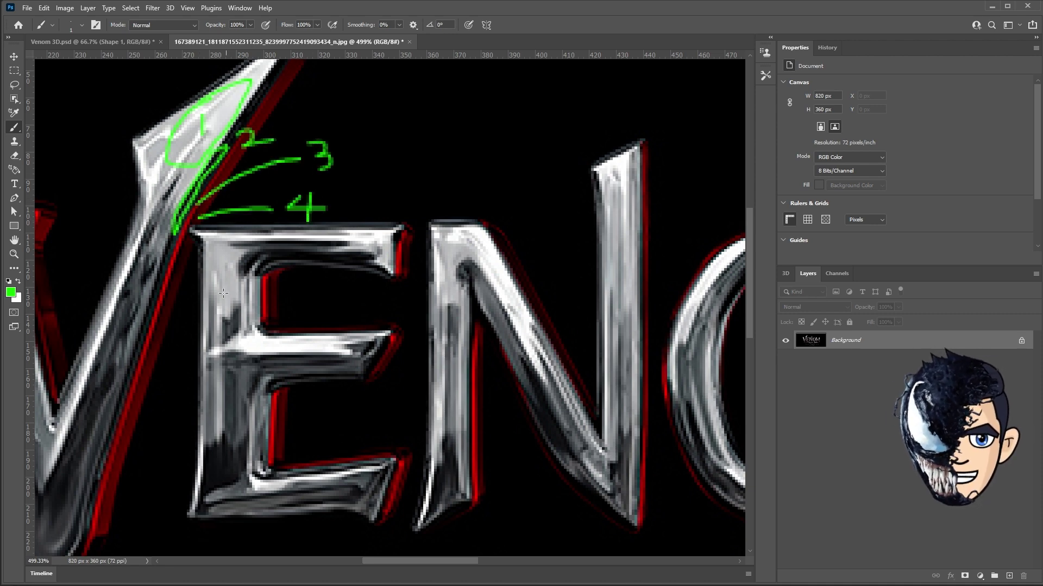
click(92, 42)
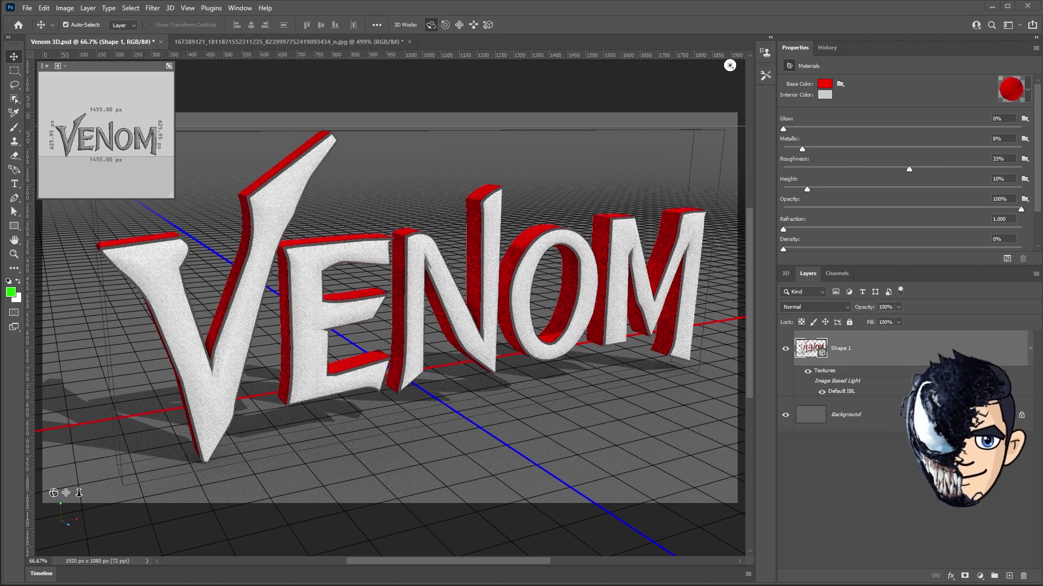
click(785, 273)
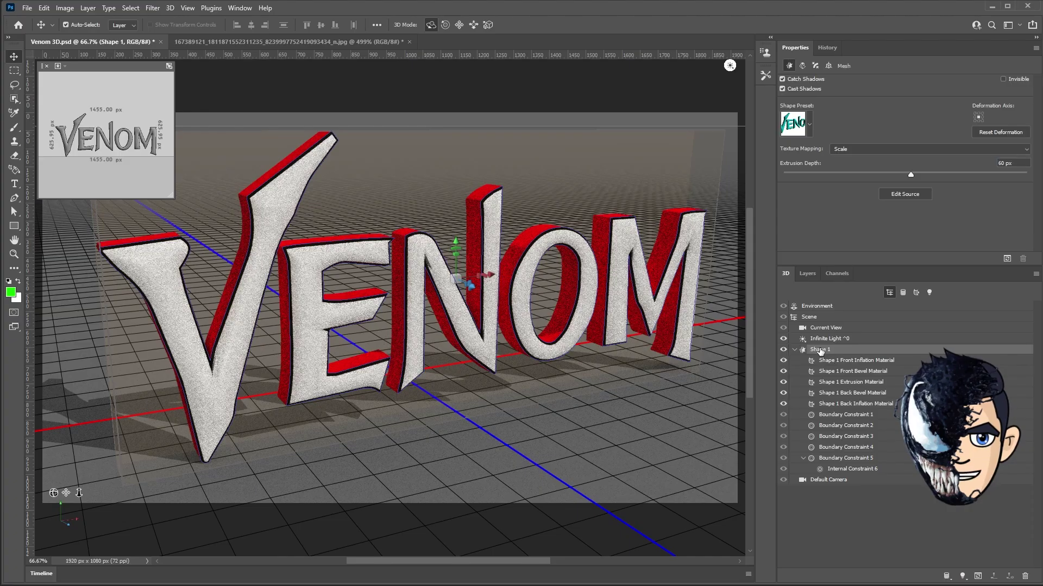
Rename the 3D text mesh to Venom_Front
double_click(823, 349)
text(Venom Front)
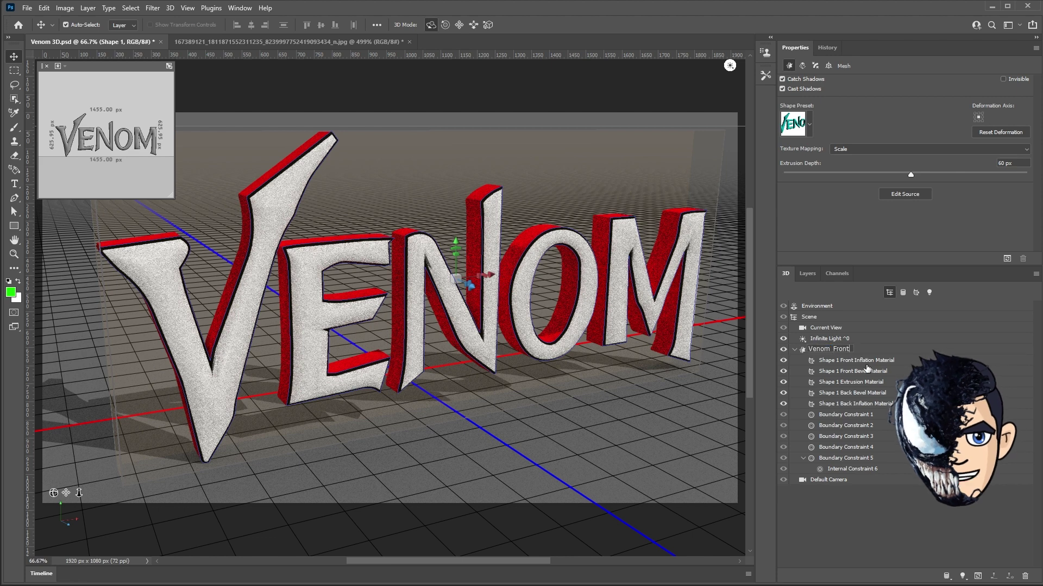
key(Return)
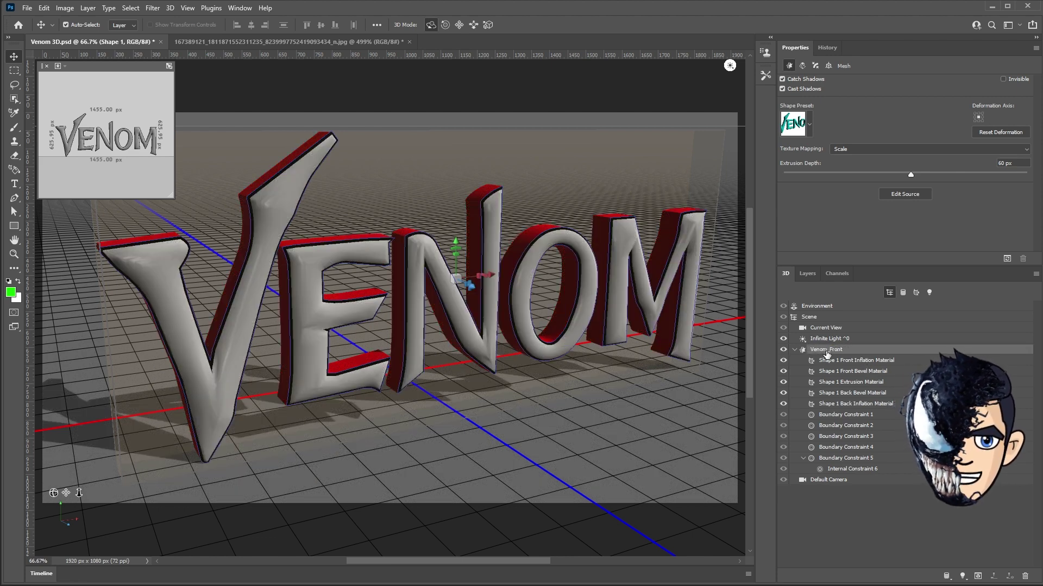
Duplicate Venom_Front, name the copy Venom_Back, and reselect Venom_Front's coordinates
right_click(826, 350)
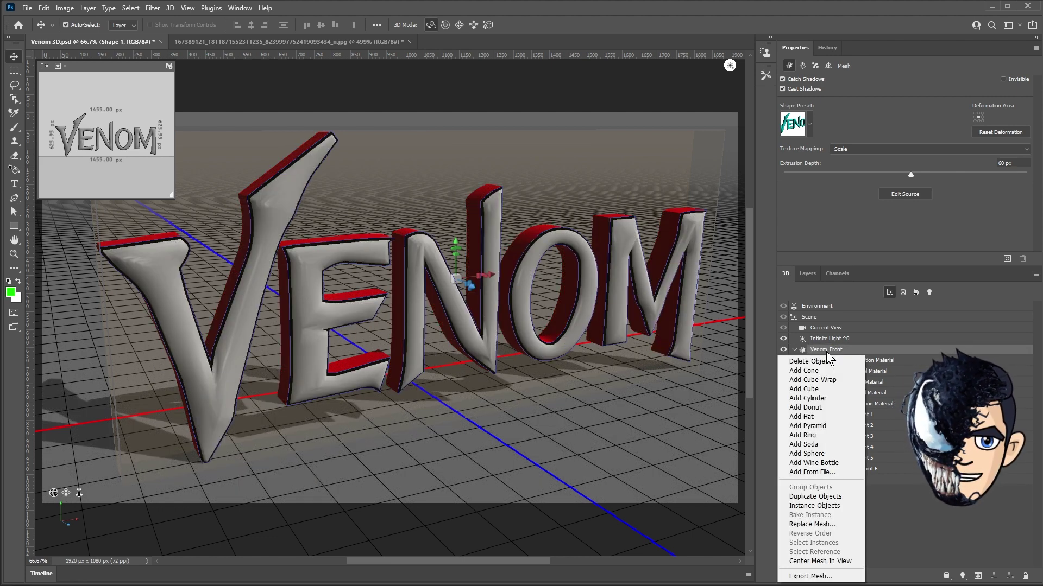
click(839, 497)
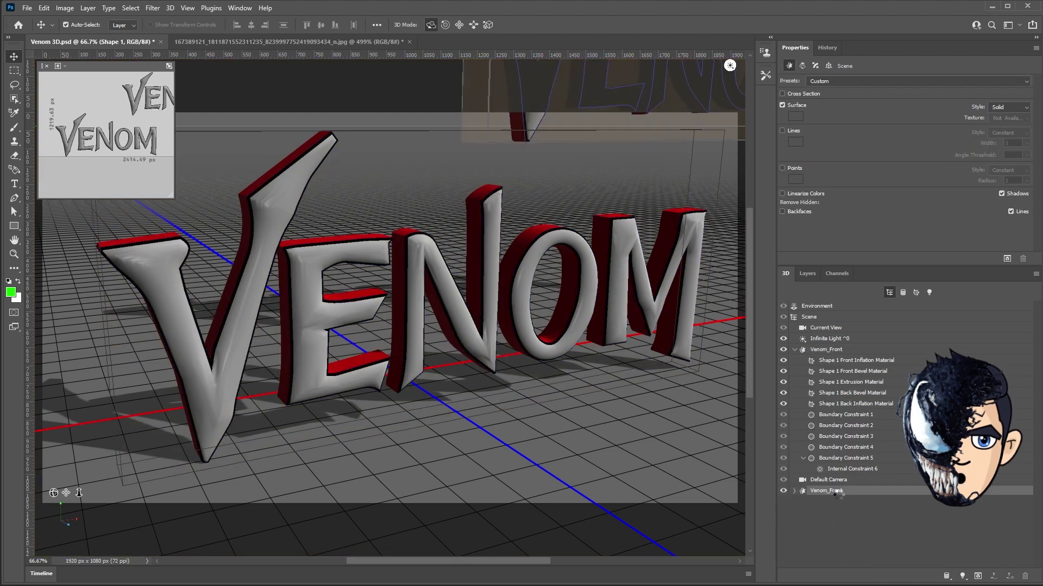
double_click(839, 493)
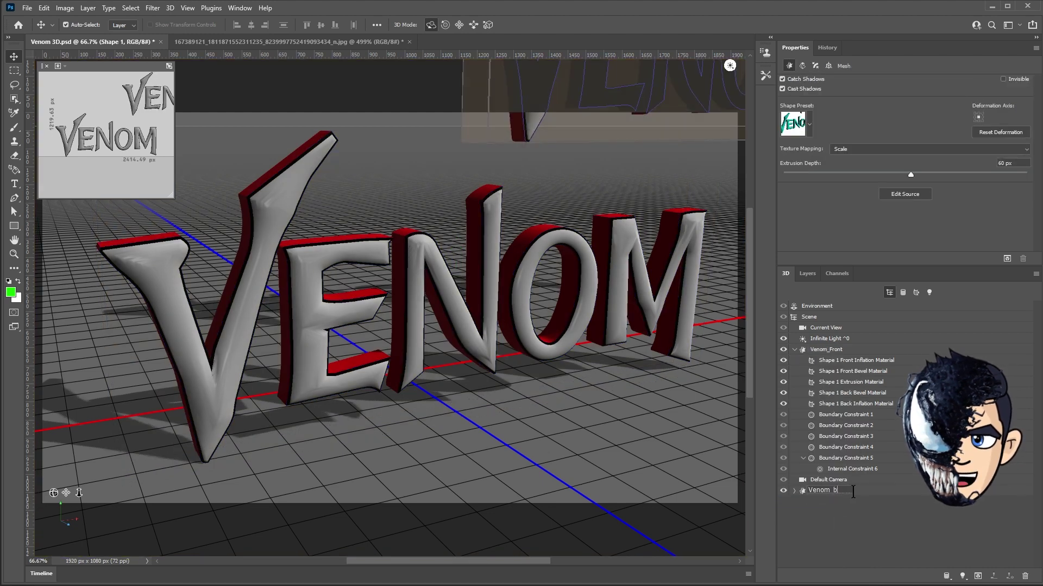
text(ack)
key(Return)
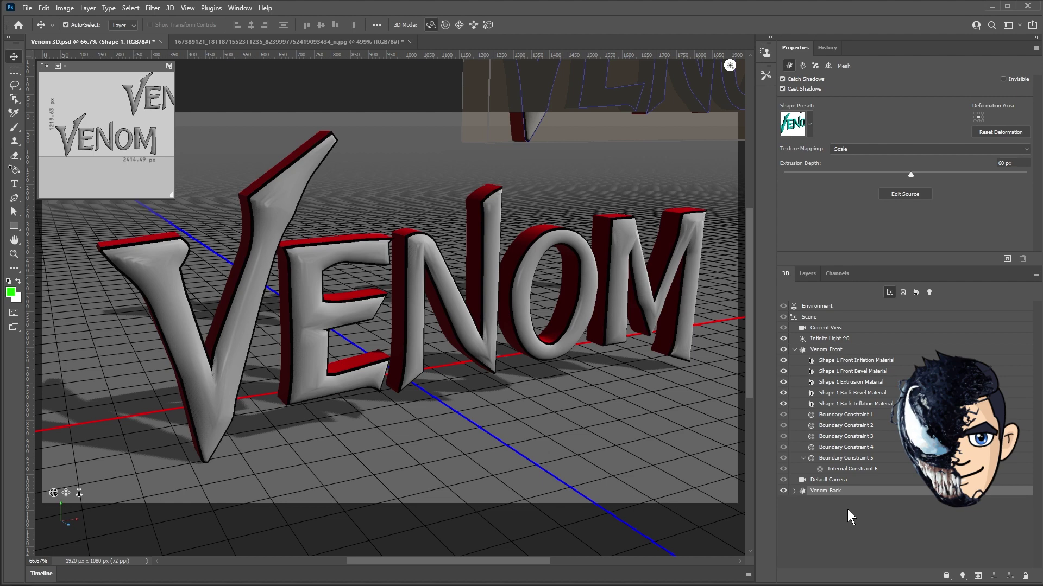
click(826, 351)
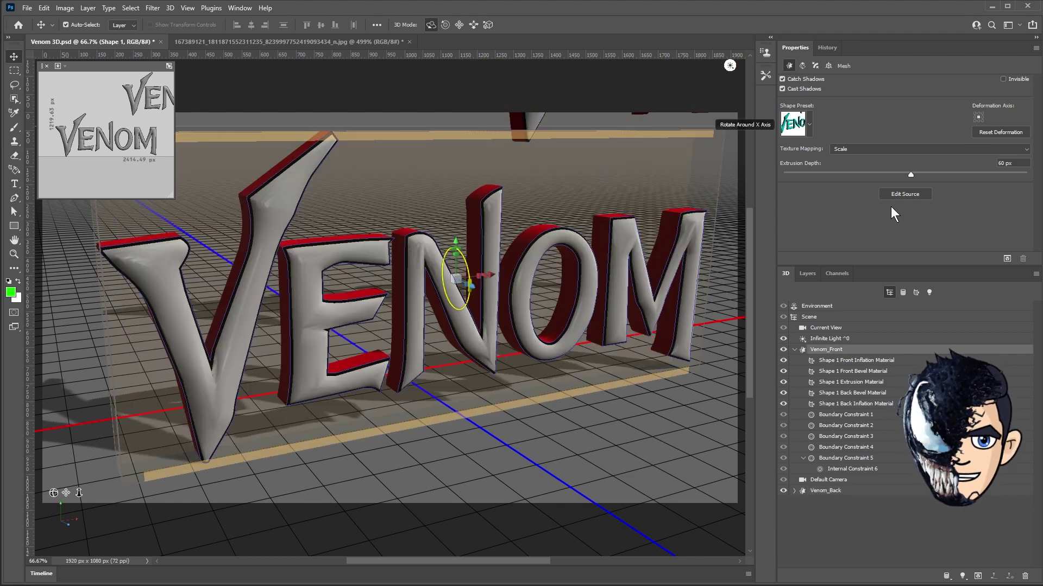
click(828, 66)
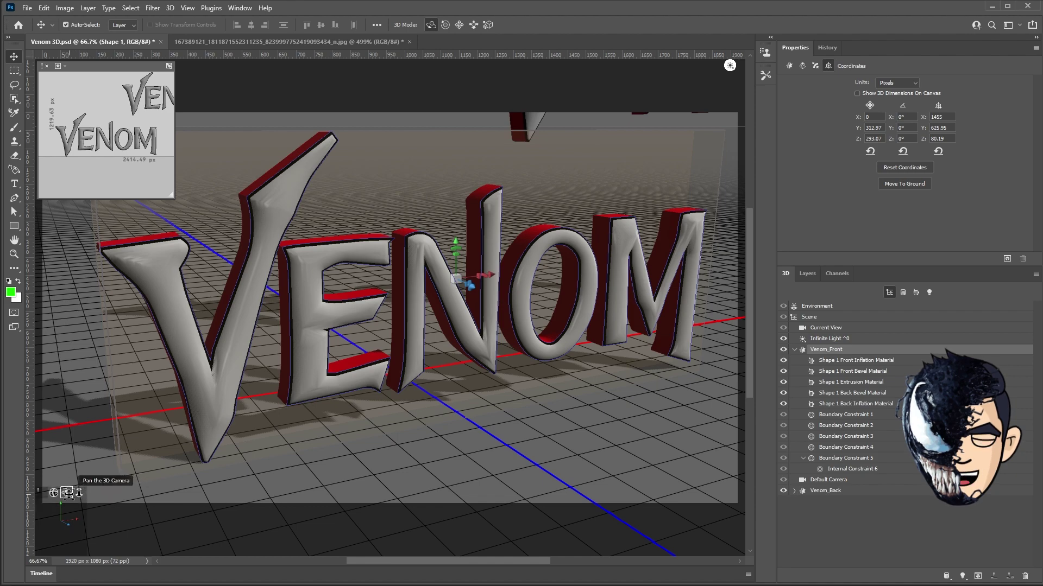
Reset Venom_Front and Venom_Back to the origin and push the back copy along Z
mouse_move(79, 492)
mouse_down()
mouse_move(81, 482)
mouse_move(82, 510)
mouse_up()
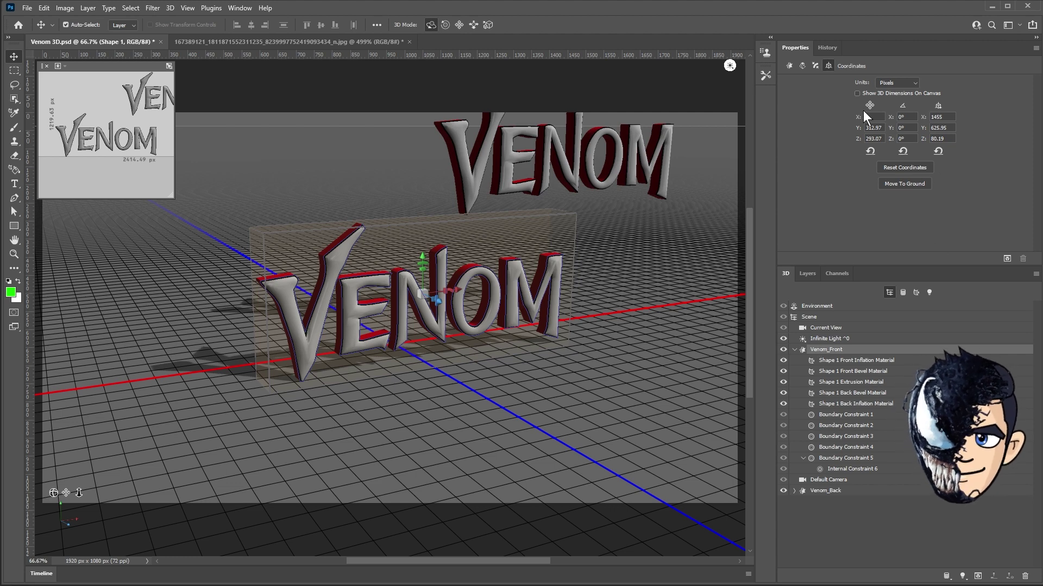
click(870, 152)
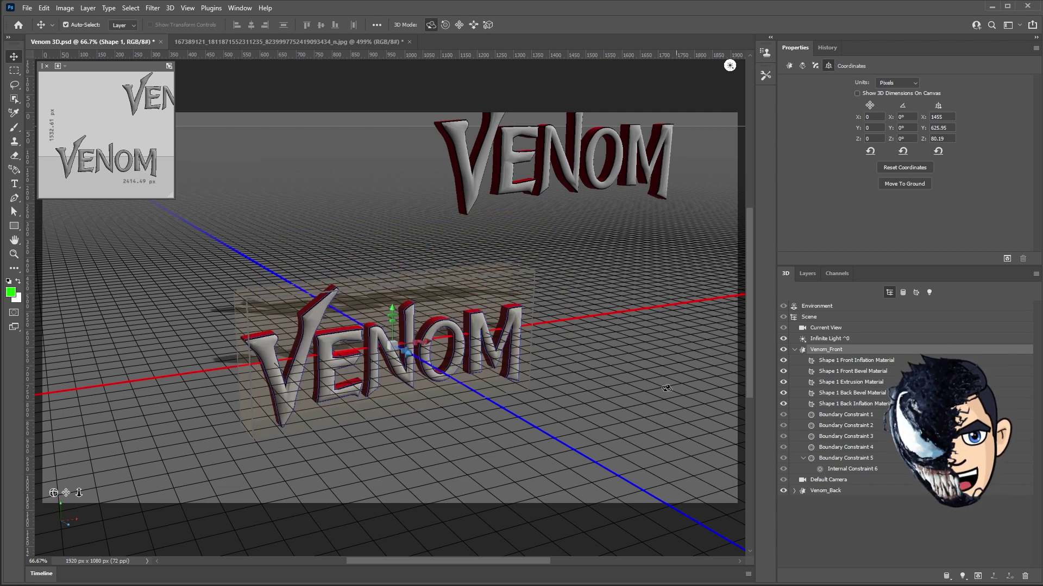
click(821, 492)
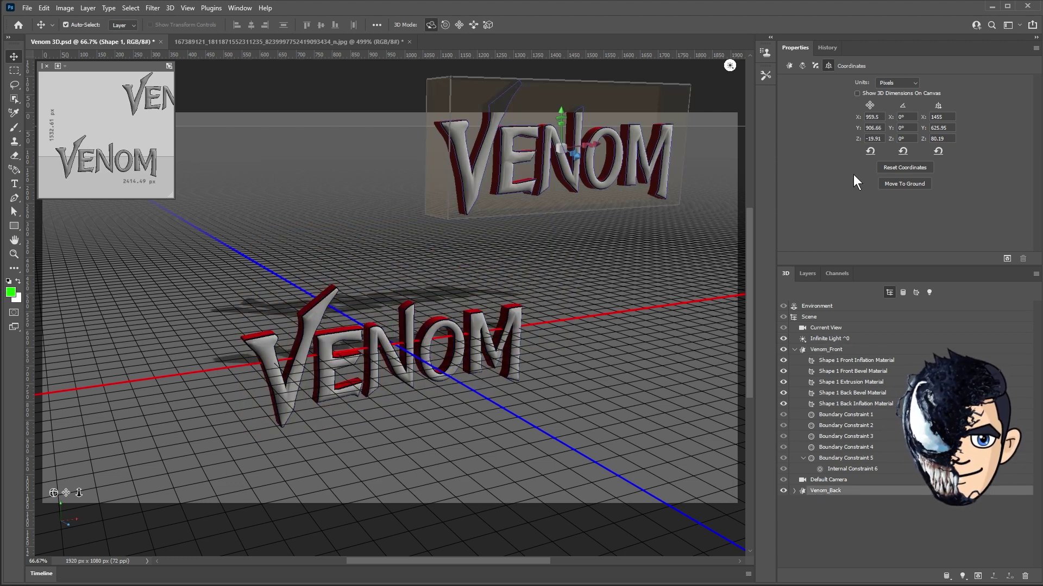
click(870, 152)
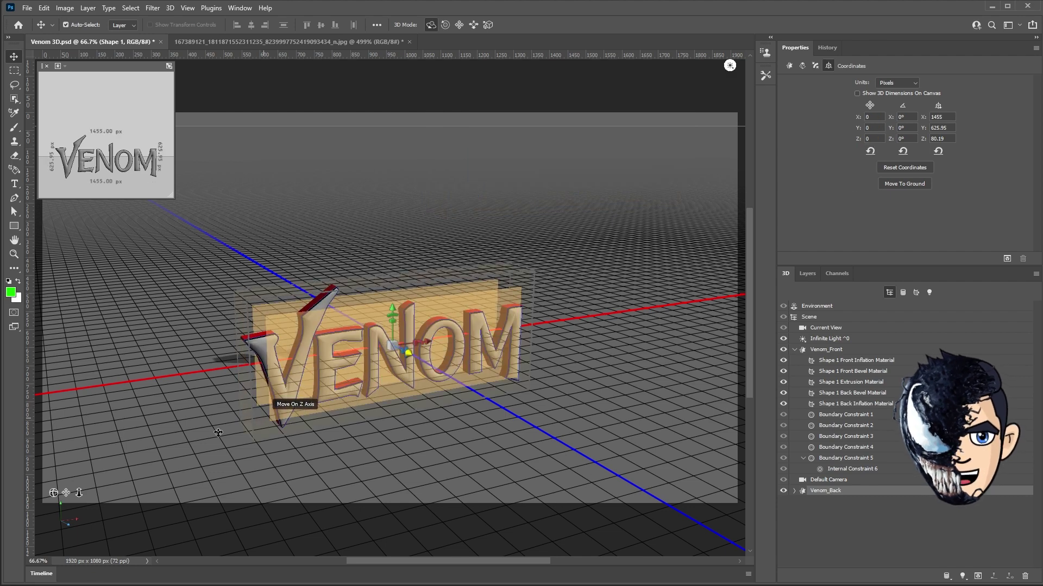
drag(79, 492, 103, 584)
drag(418, 304, 388, 274)
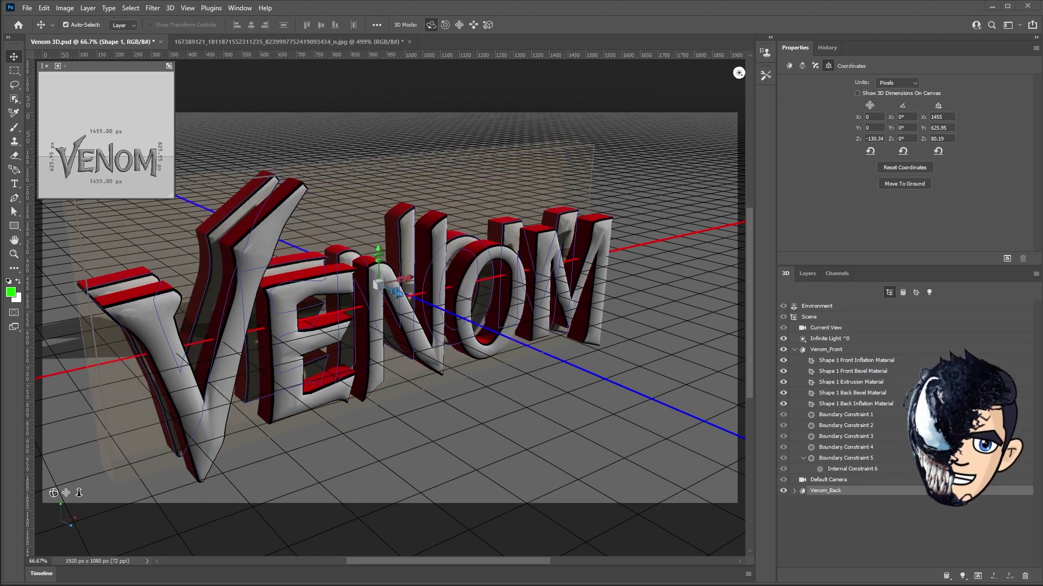
Set Venom_Front's mesh extrusion depth to 15 px
click(826, 350)
click(789, 66)
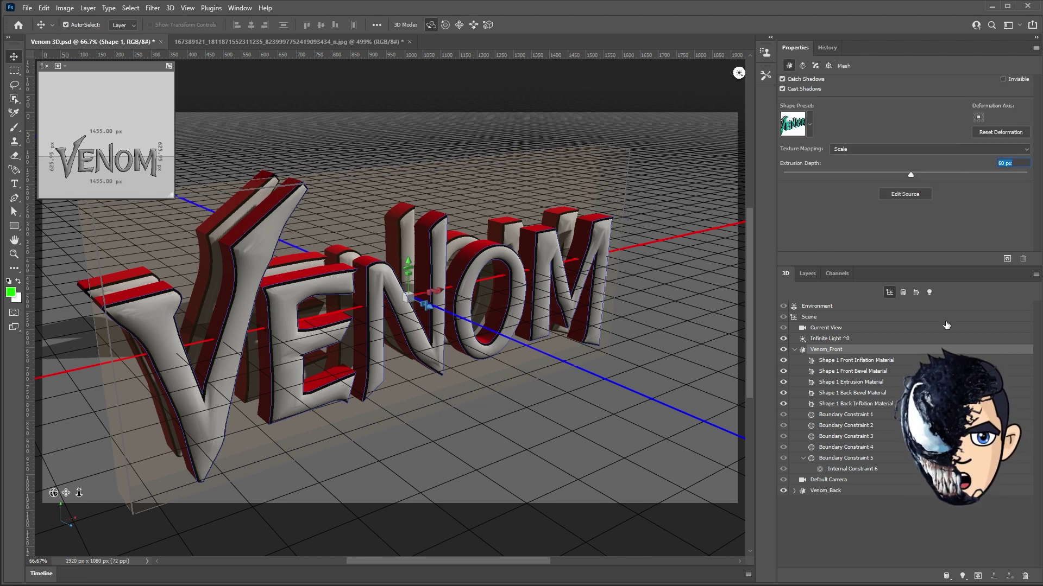
text(15)
key(Return)
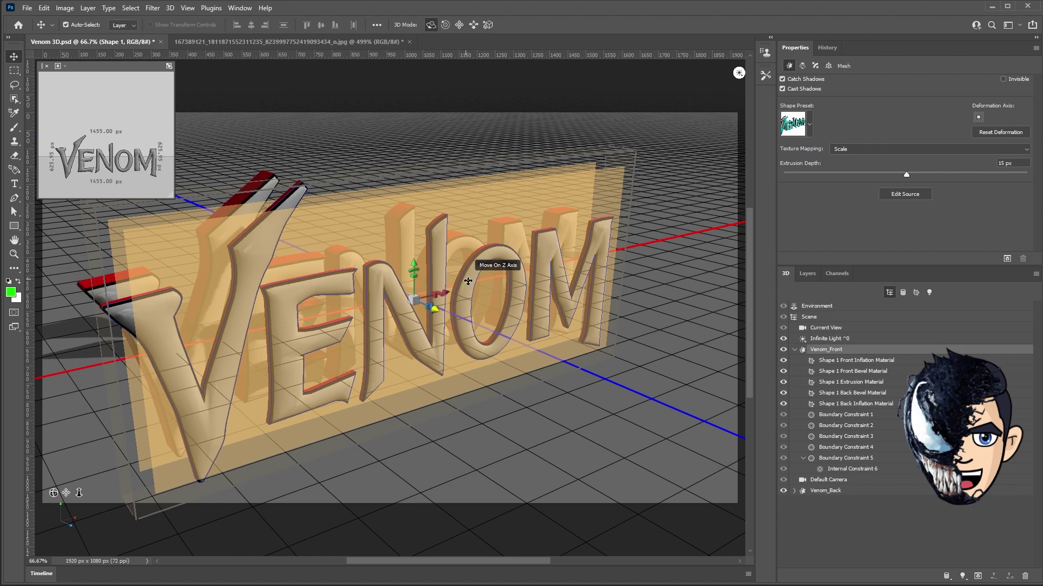
Reset Venom_Back's coordinates again and offset it along the Z axis
click(468, 282)
click(828, 66)
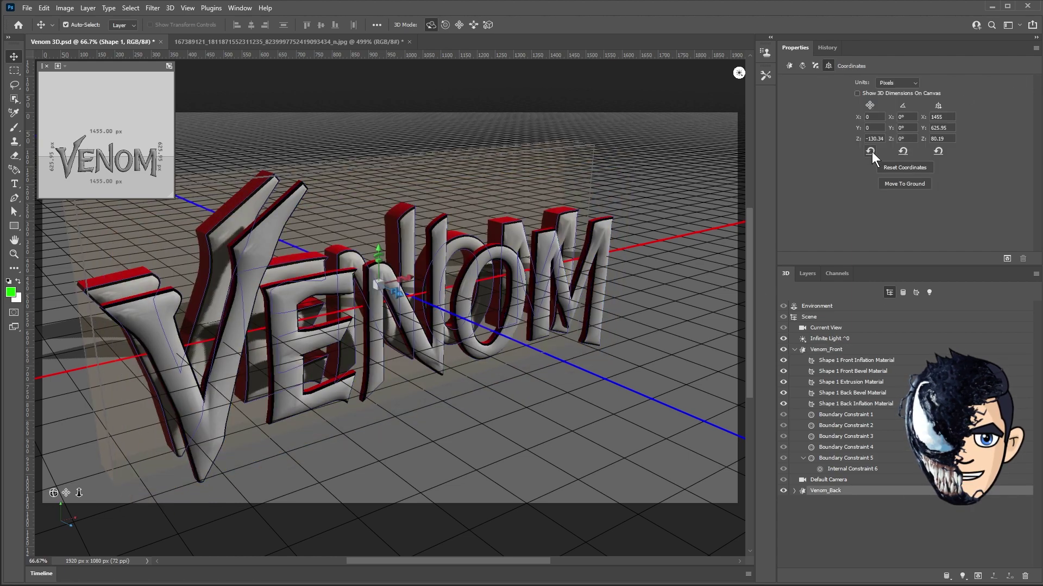
click(870, 152)
mouse_move(429, 241)
mouse_down()
mouse_move(441, 315)
mouse_move(467, 277)
mouse_move(350, 361)
mouse_up()
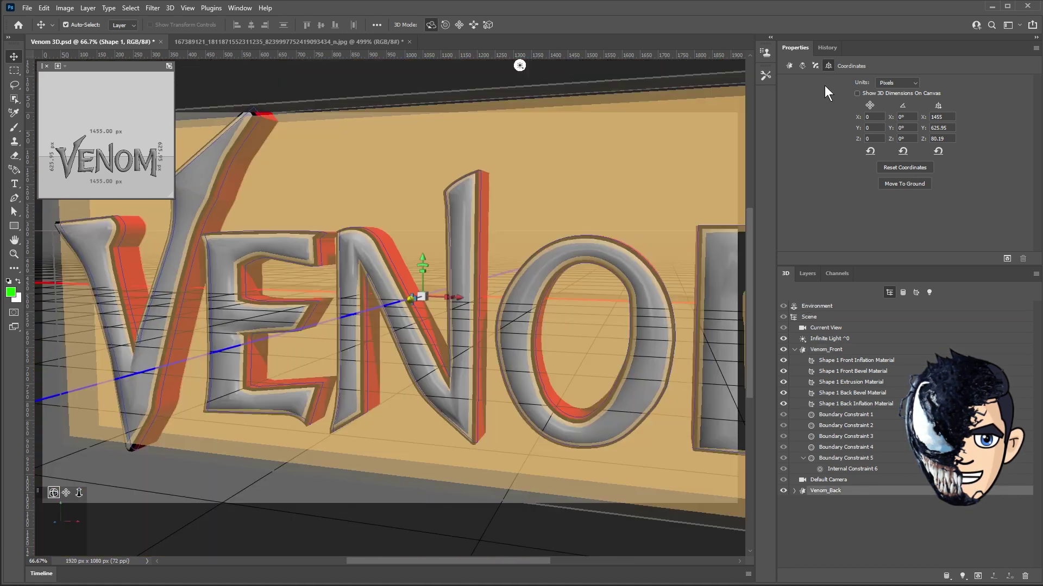
click(815, 65)
Set the front cap's bevel width and inflate strength both to 0%
double_click(793, 121)
text(0)
key(Return)
double_click(1013, 193)
text(0)
key(Return)
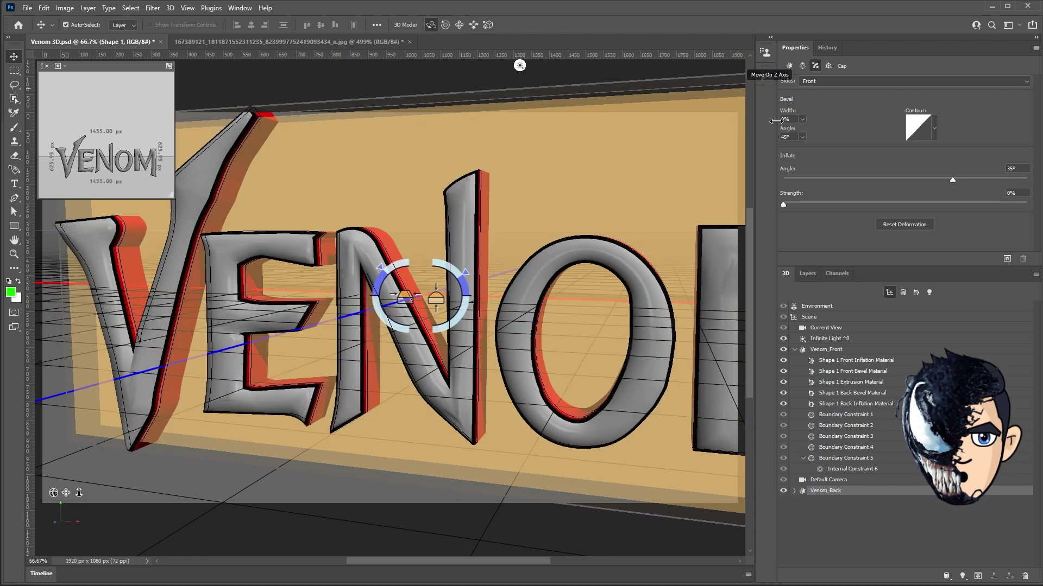
Orbit and reposition the view to face the letters, then select the front inflation material
drag(189, 519, 133, 65)
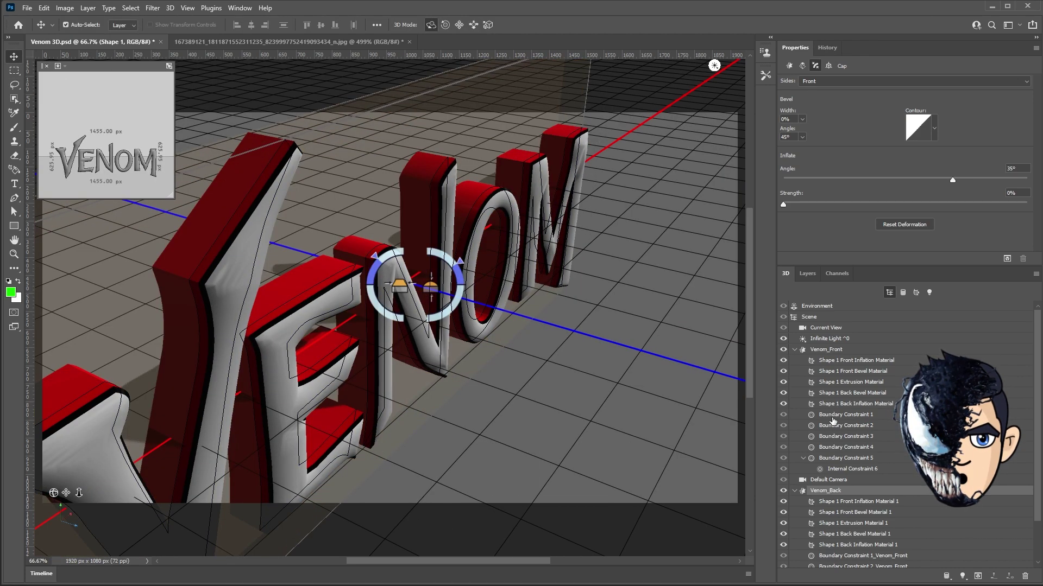
drag(396, 268, 505, 400)
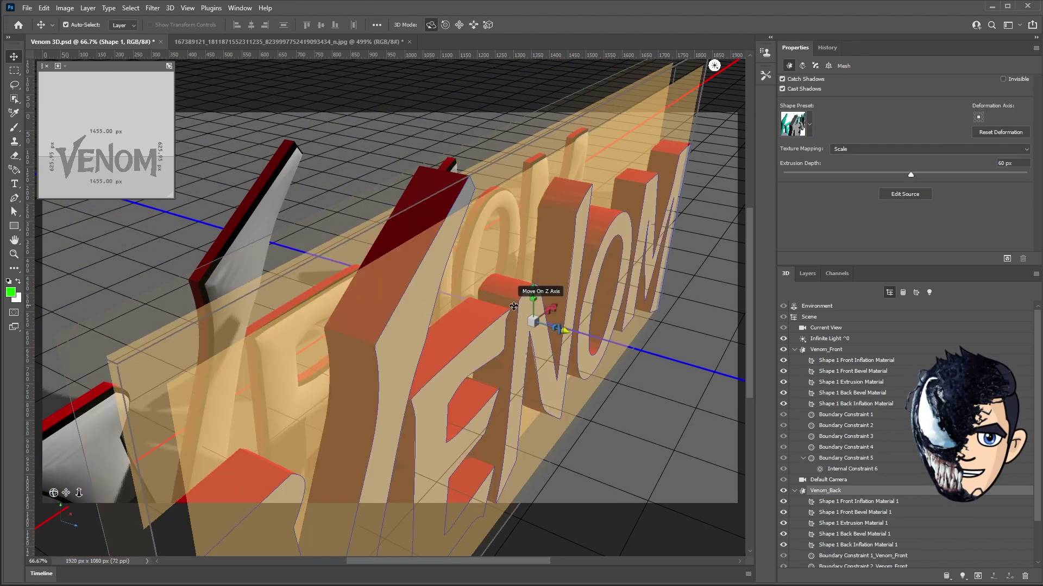
drag(506, 399, 437, 294)
drag(53, 493, 1, 485)
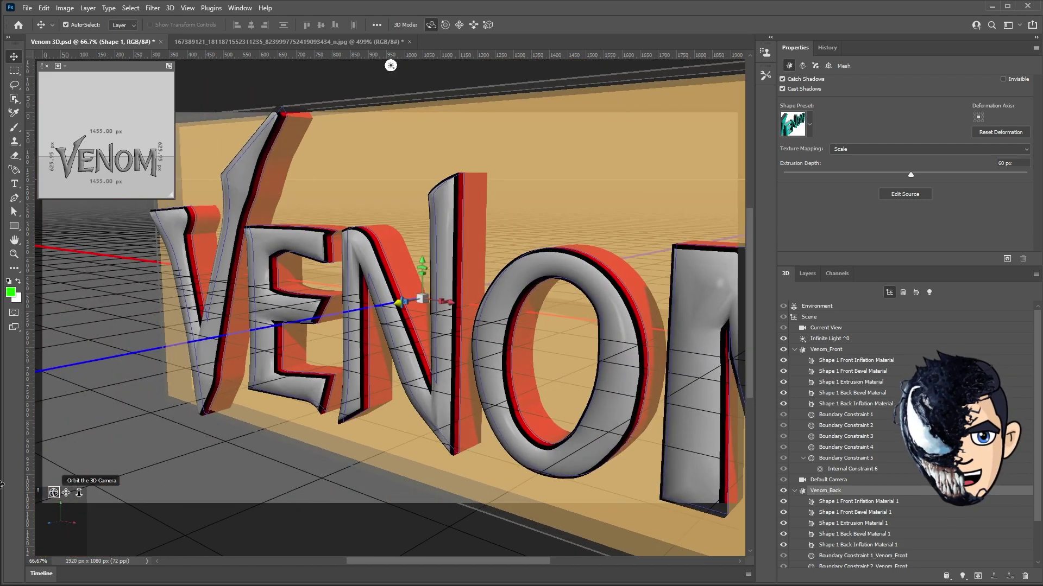
click(978, 360)
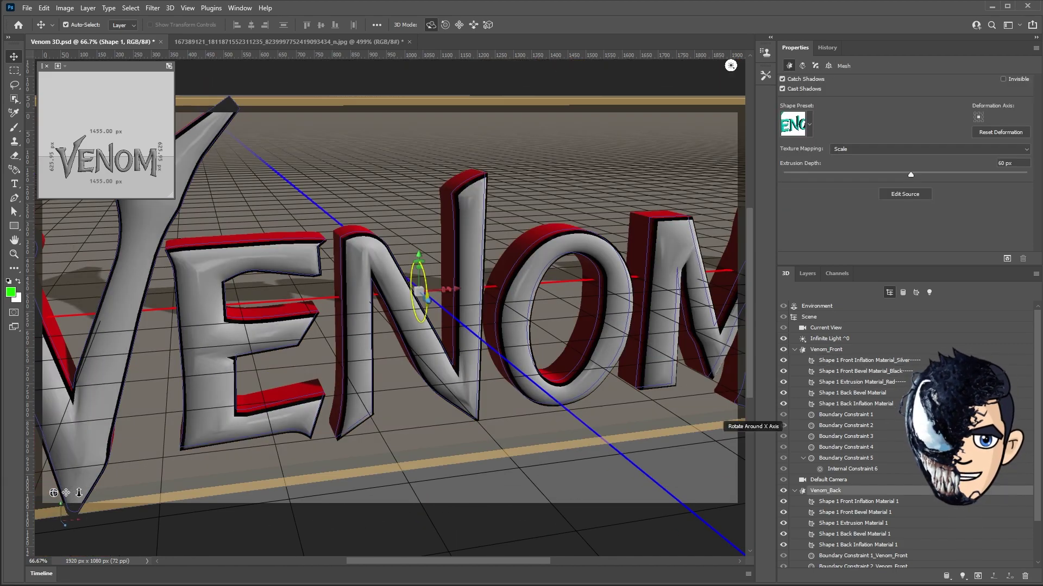
Rename Venom_Back's extrusion material to '_Dark Red'
scroll(869, 434, down, 2)
click(852, 480)
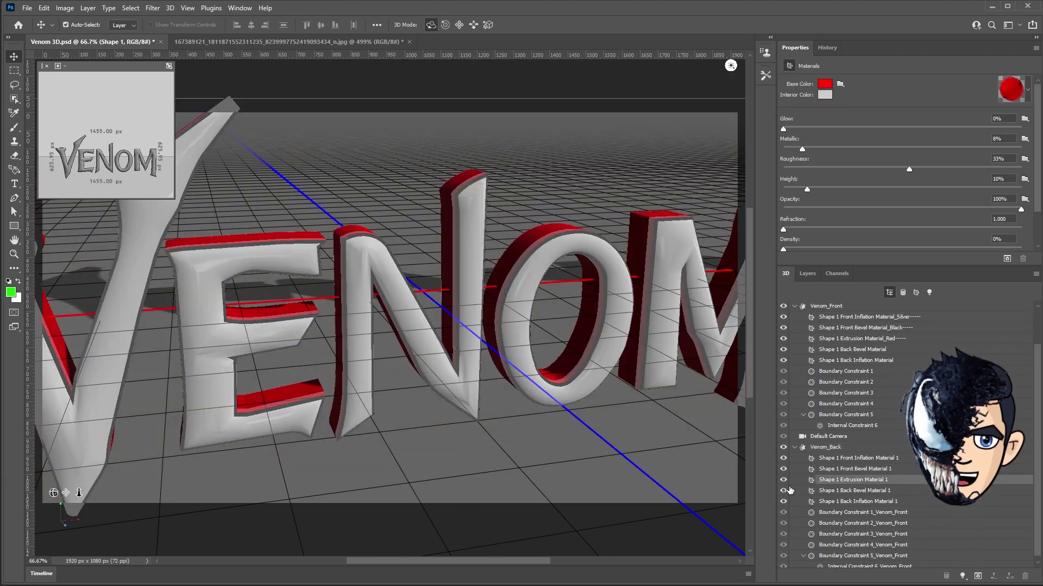
double_click(886, 479)
text(_Dark Red-----)
key(Return)
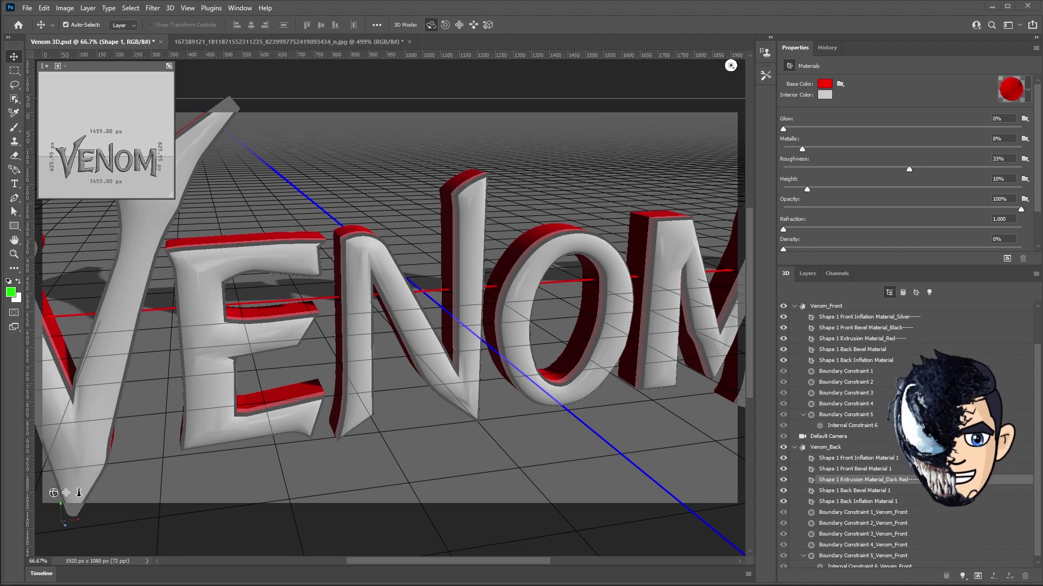
Set Venom_Back's extrusion depth to 70 px
click(825, 447)
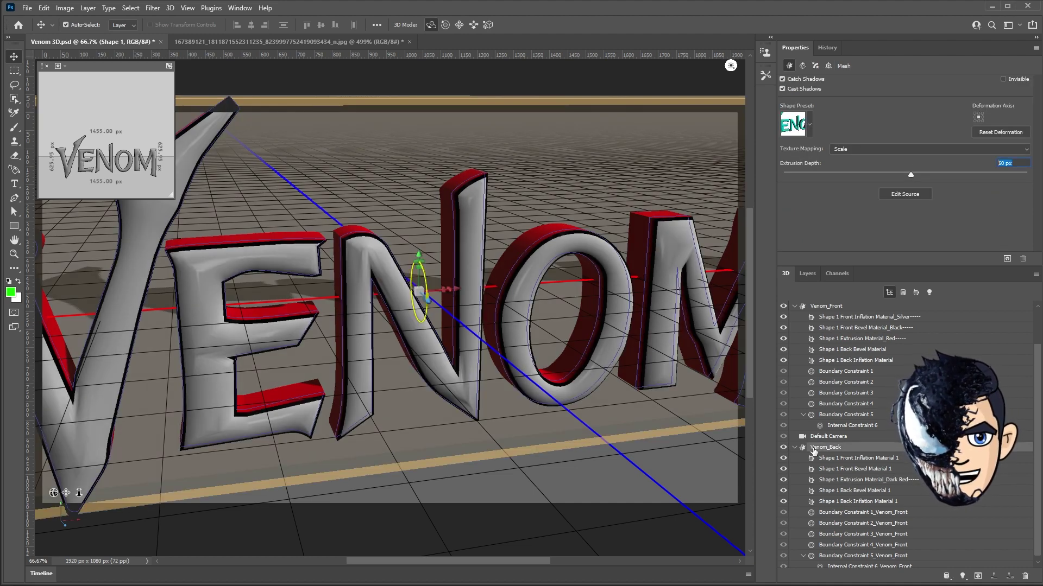
text(70)
key(Return)
drag(419, 402, 524, 366)
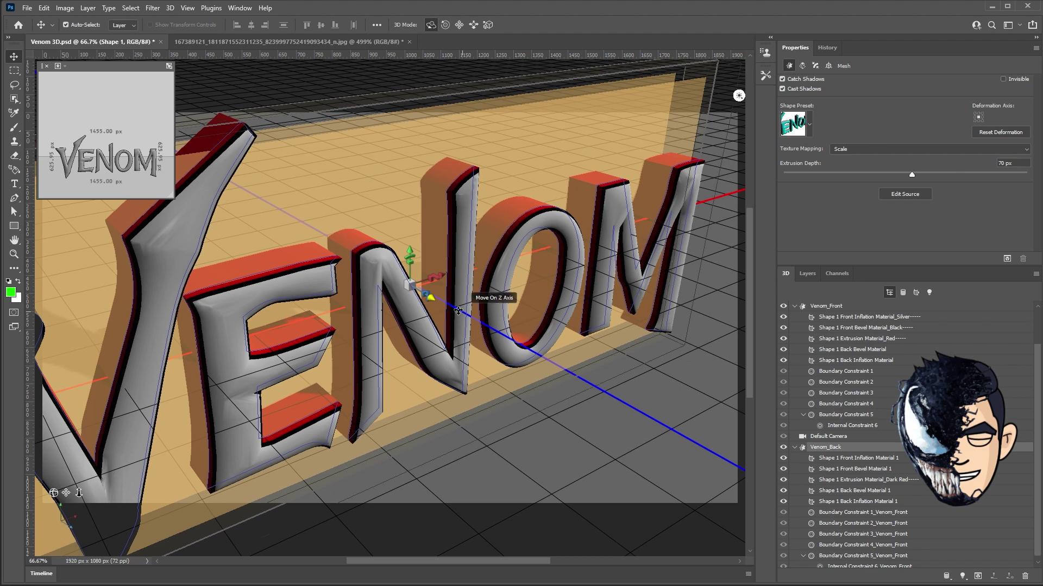
Lower the Dark Red base colour intensity to -2 stops and run a test render
click(883, 481)
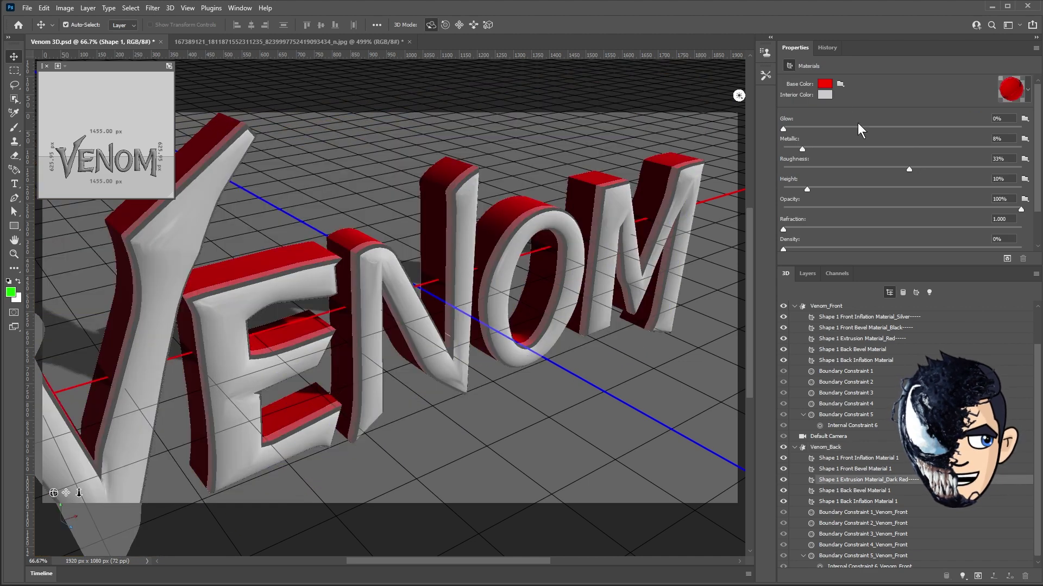
click(825, 85)
click(632, 231)
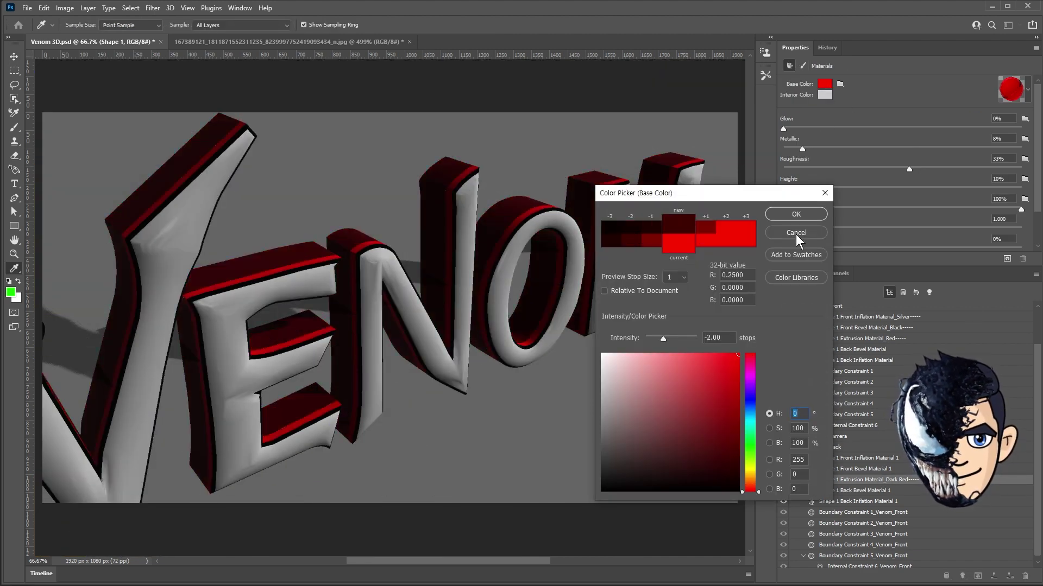
key(Return)
key(alt+shift+ctrl+r)
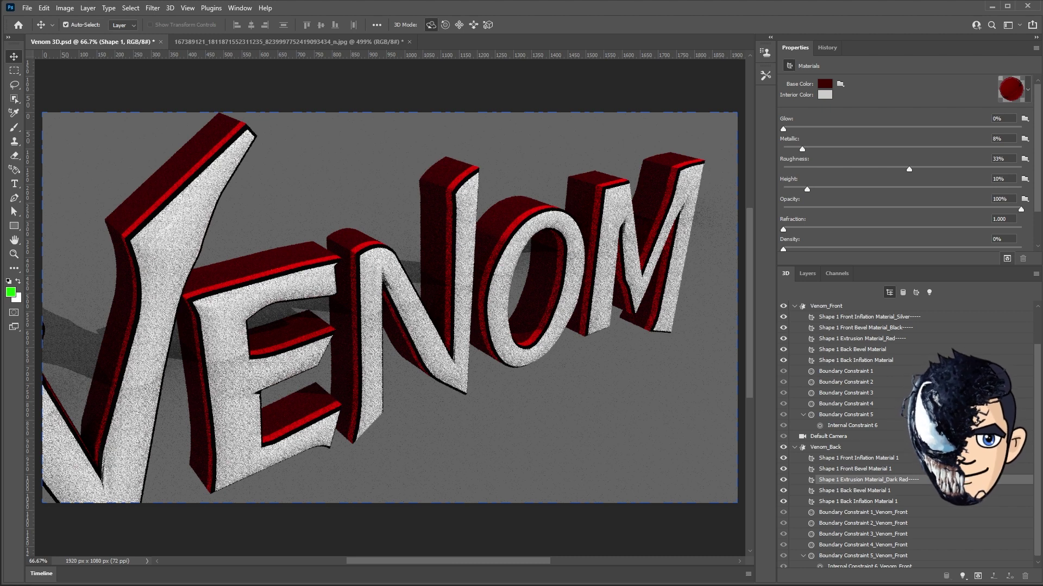
click(79, 493)
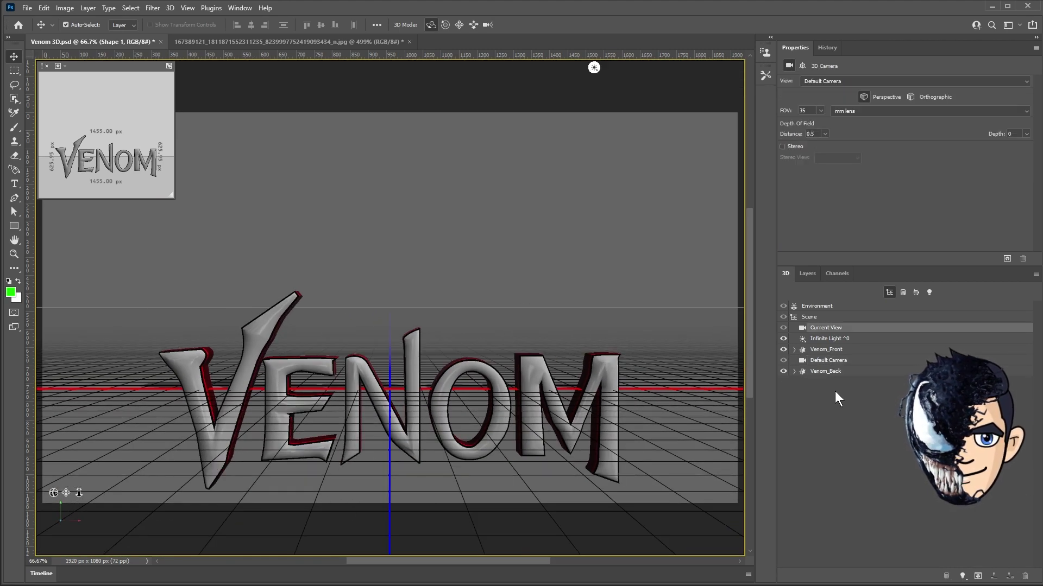
Raise both Venom_Front and Venom_Back along the Y axis above the ground
click(826, 349)
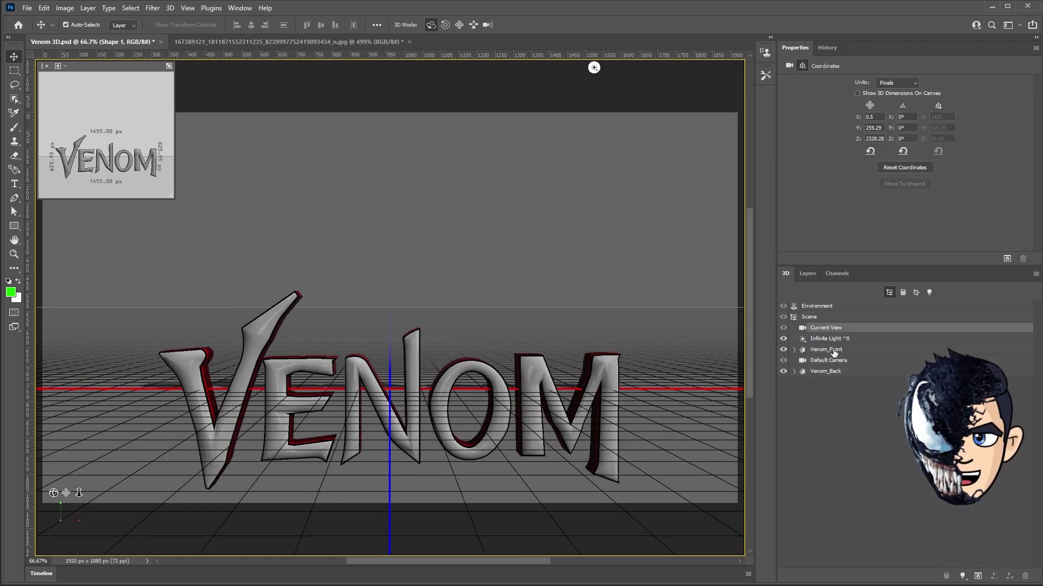
shift+click(827, 371)
drag(388, 356, 404, 292)
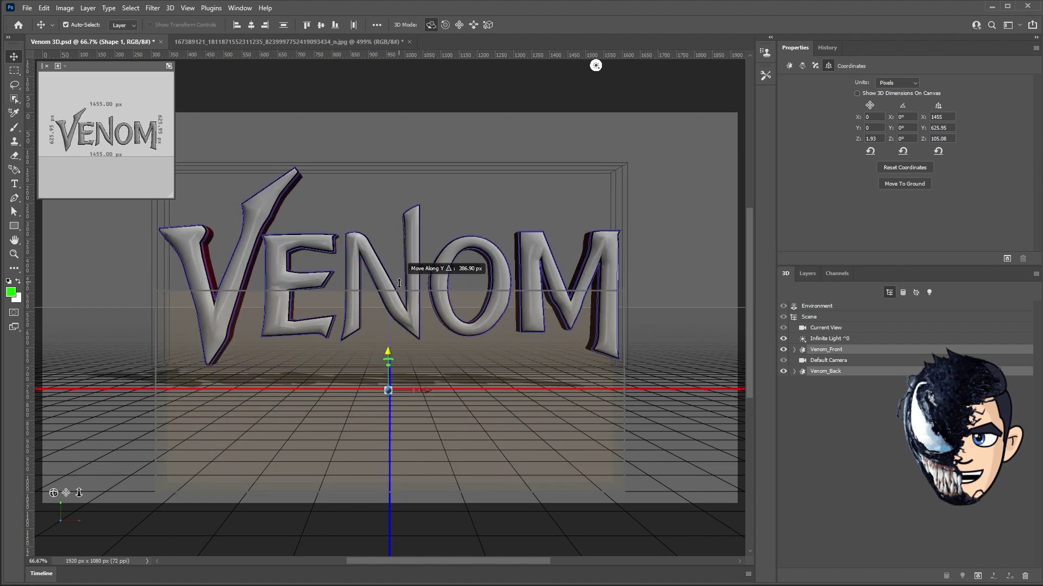
drag(404, 292, 412, 286)
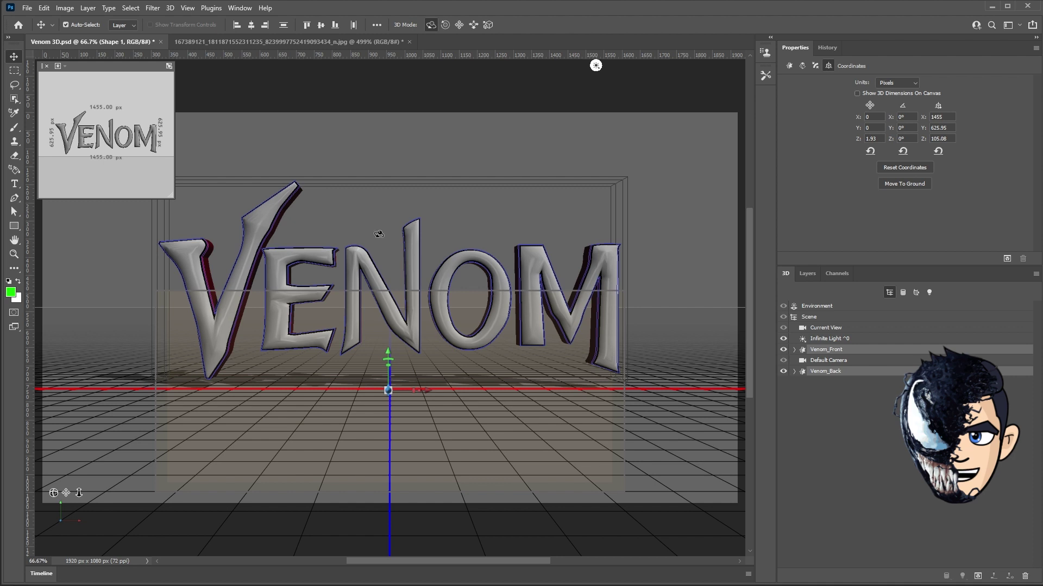
drag(388, 353, 392, 362)
Save the current view as camera Venom_CAM and preview a render from it
click(828, 329)
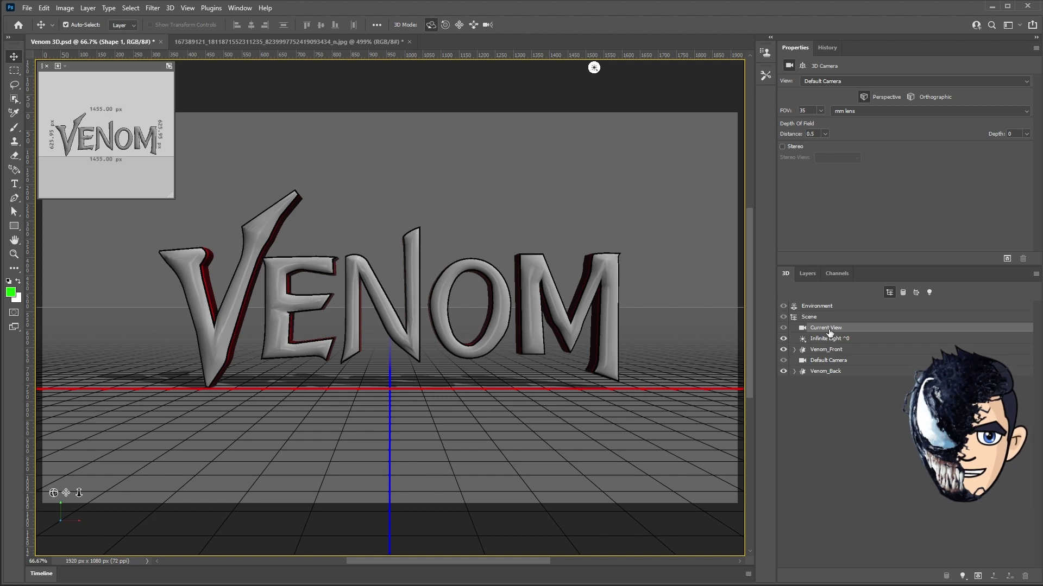
click(923, 83)
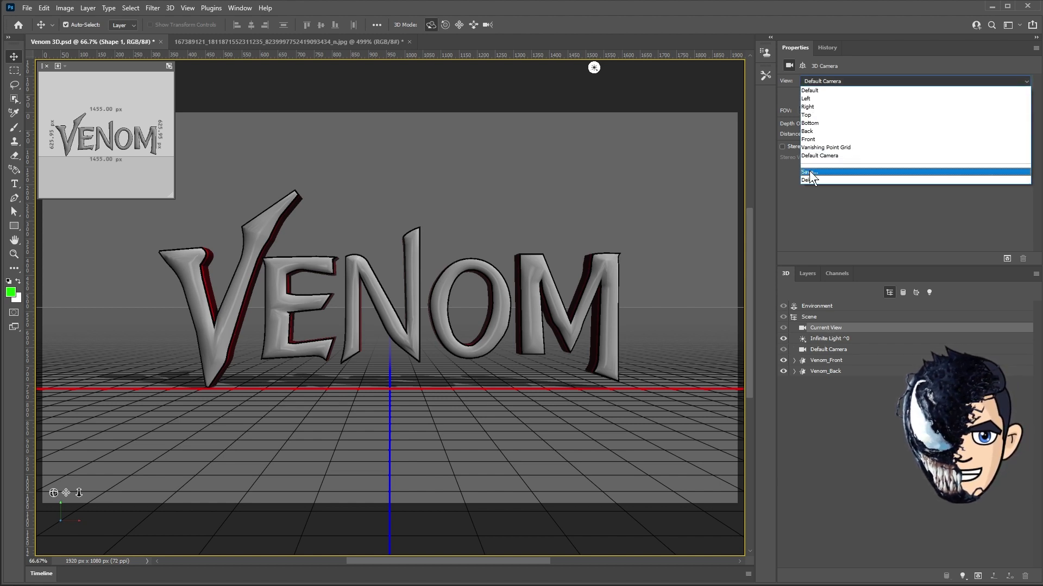
click(855, 197)
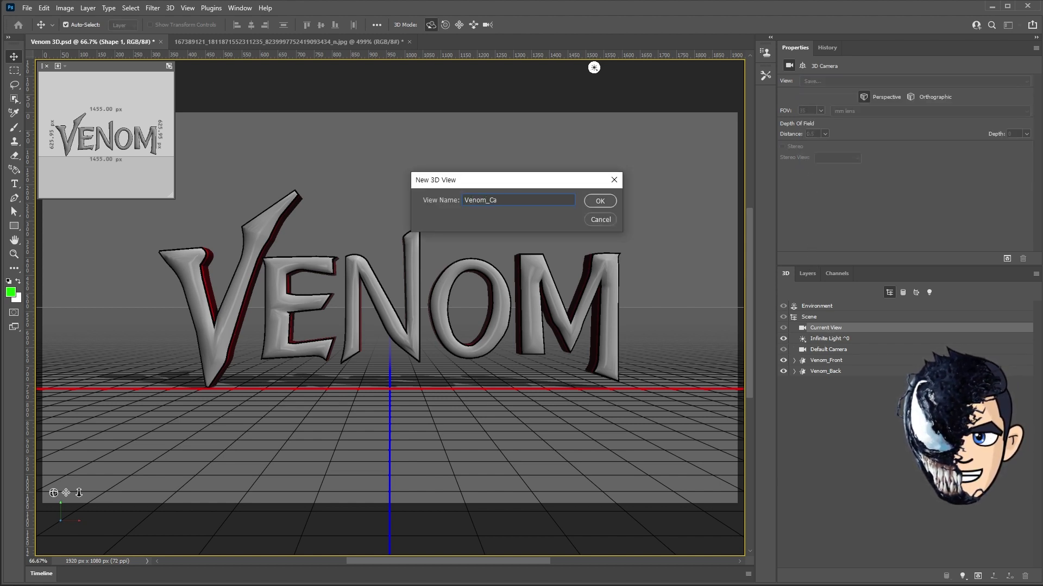
key(Return)
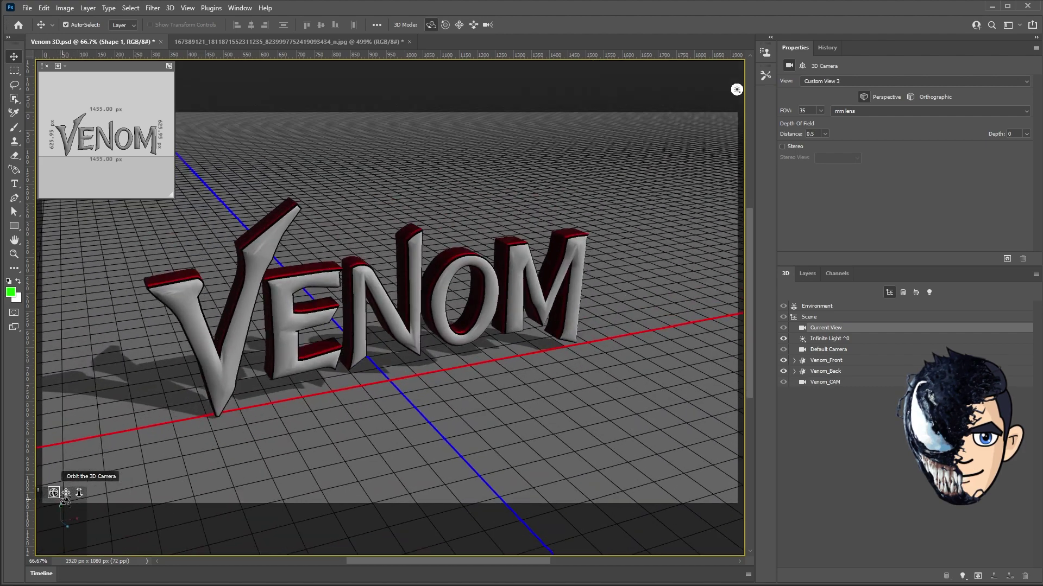
double_click(824, 383)
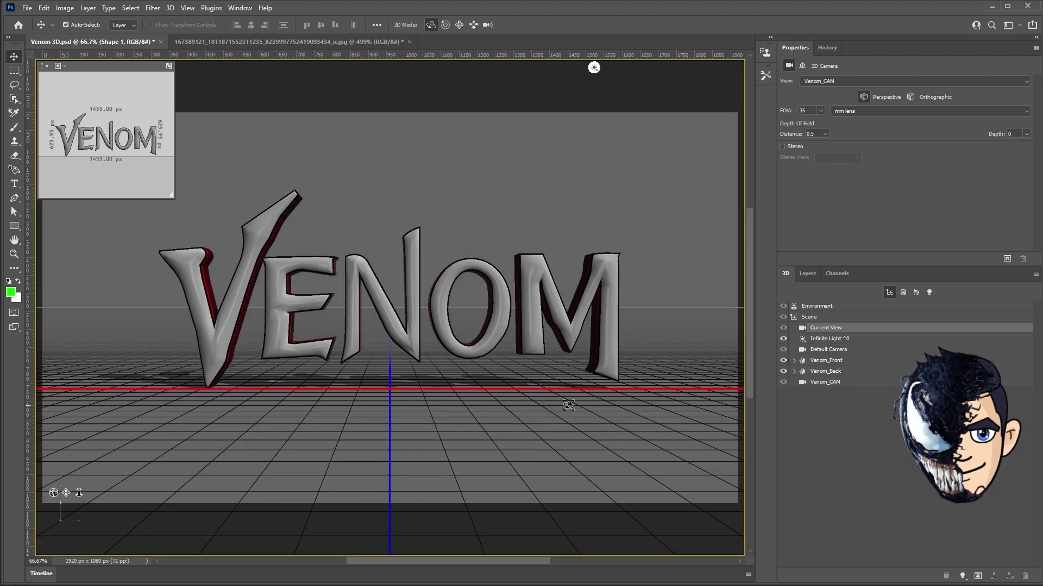
key(ctrl+shift+alt+r)
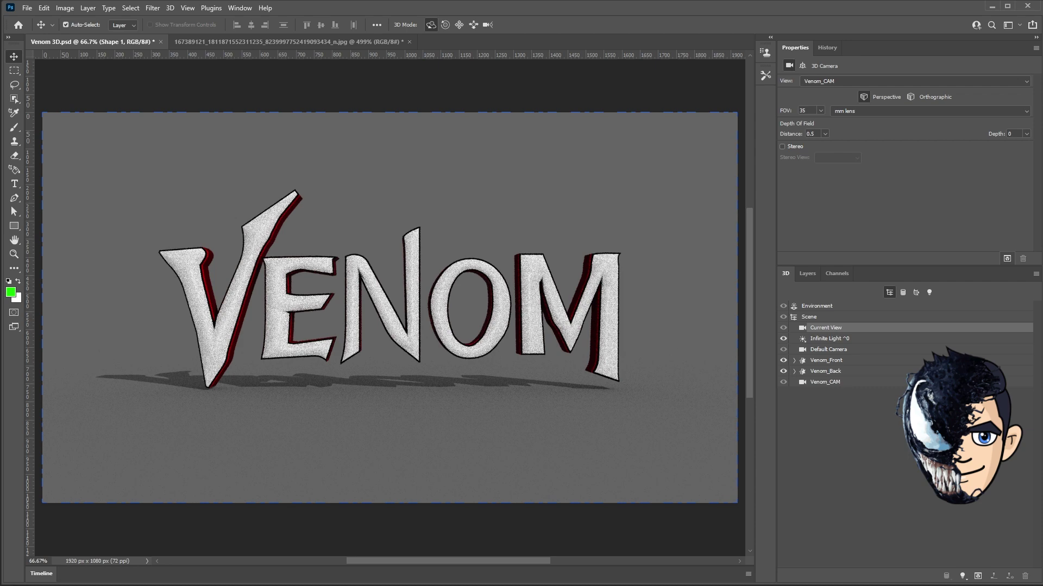
key(Escape)
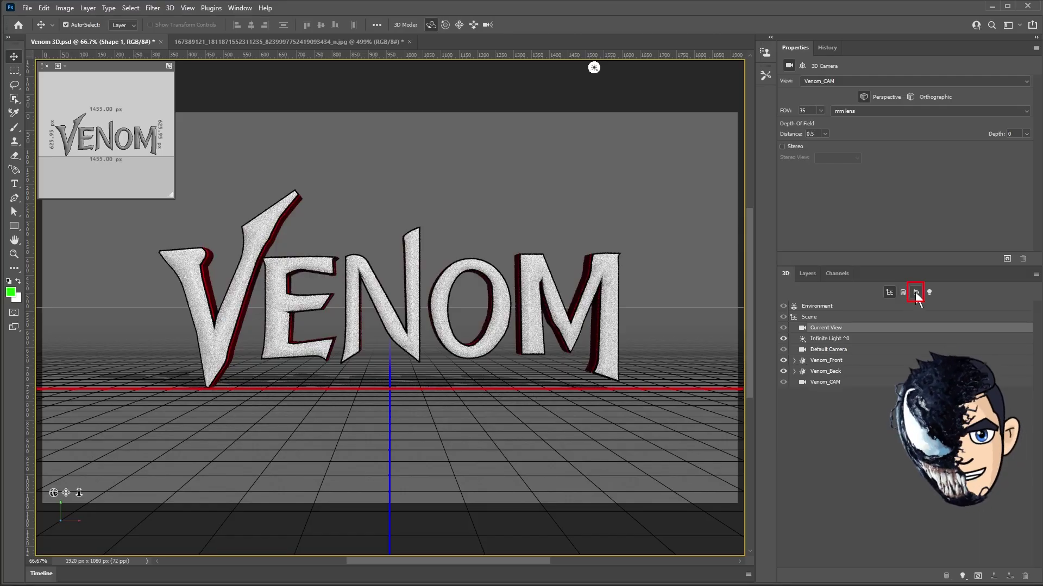
Load Front_light.jpg as the silver front material's base colour texture
click(916, 294)
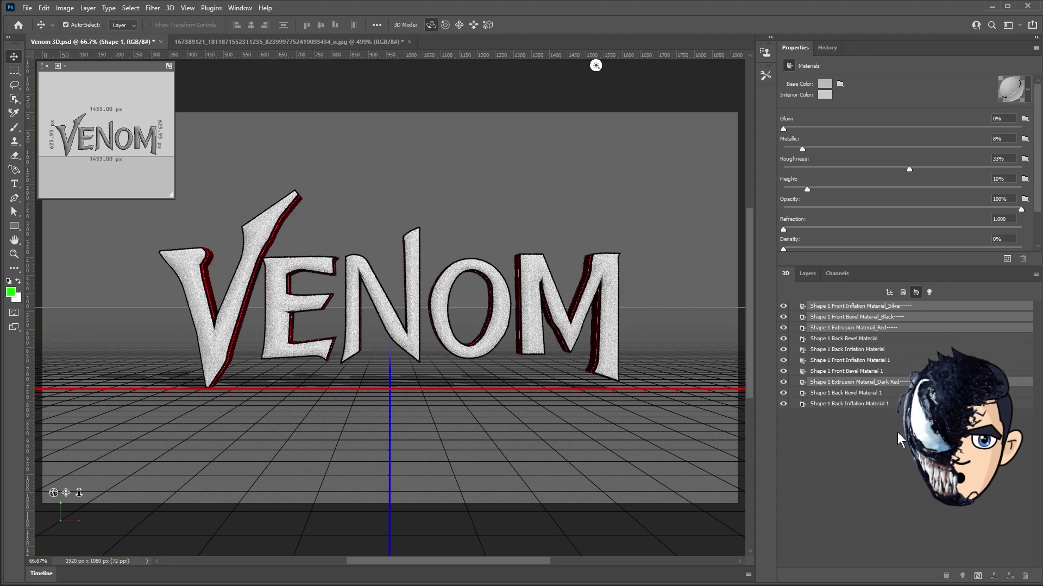
click(858, 306)
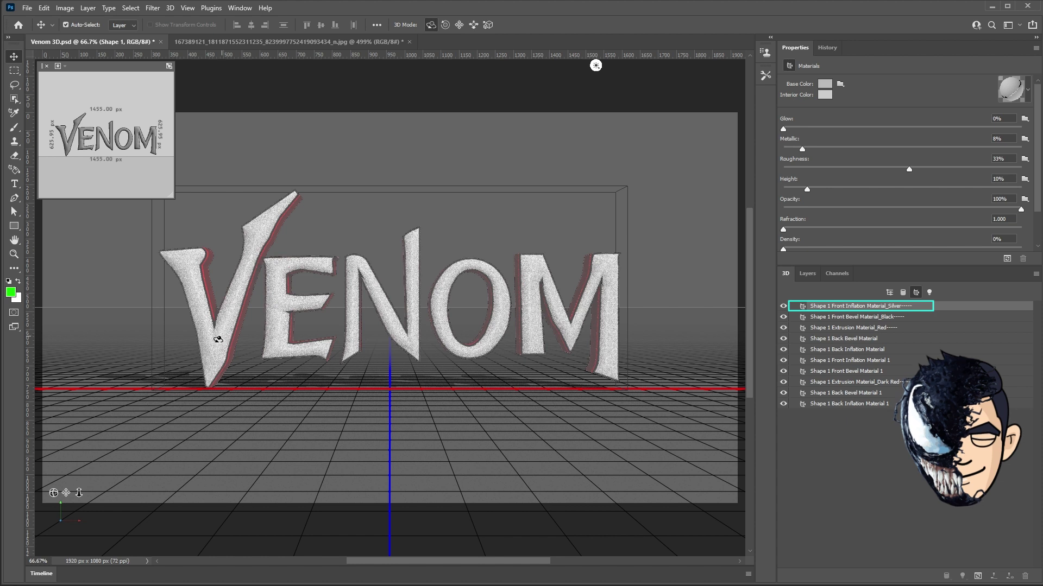
click(841, 83)
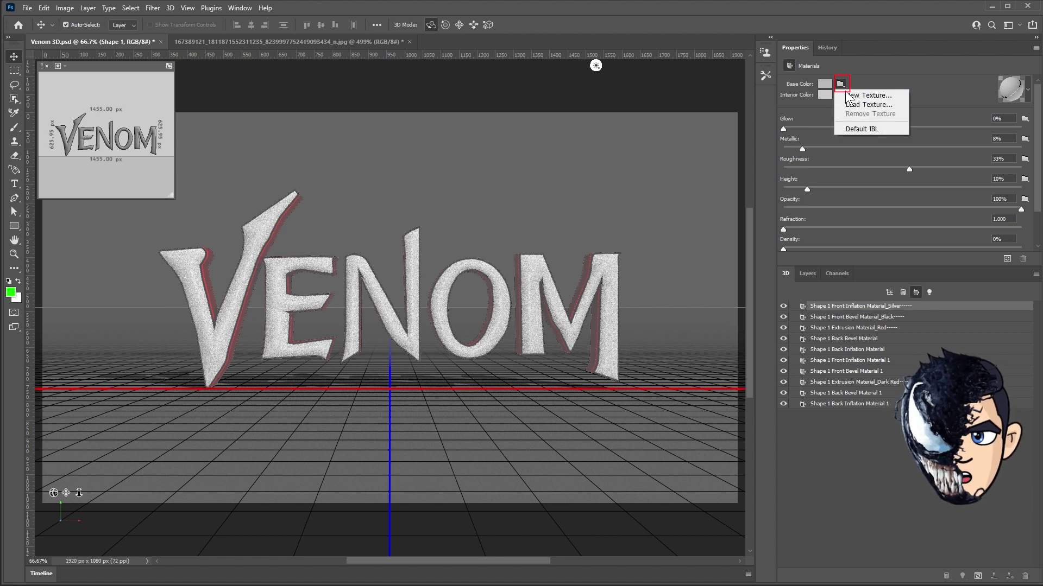
click(858, 104)
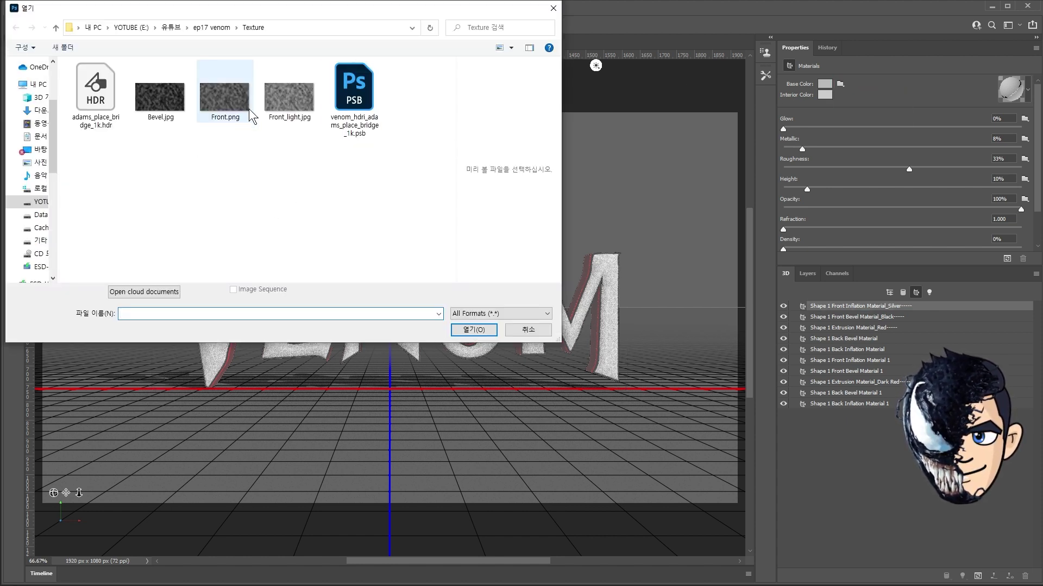
click(289, 98)
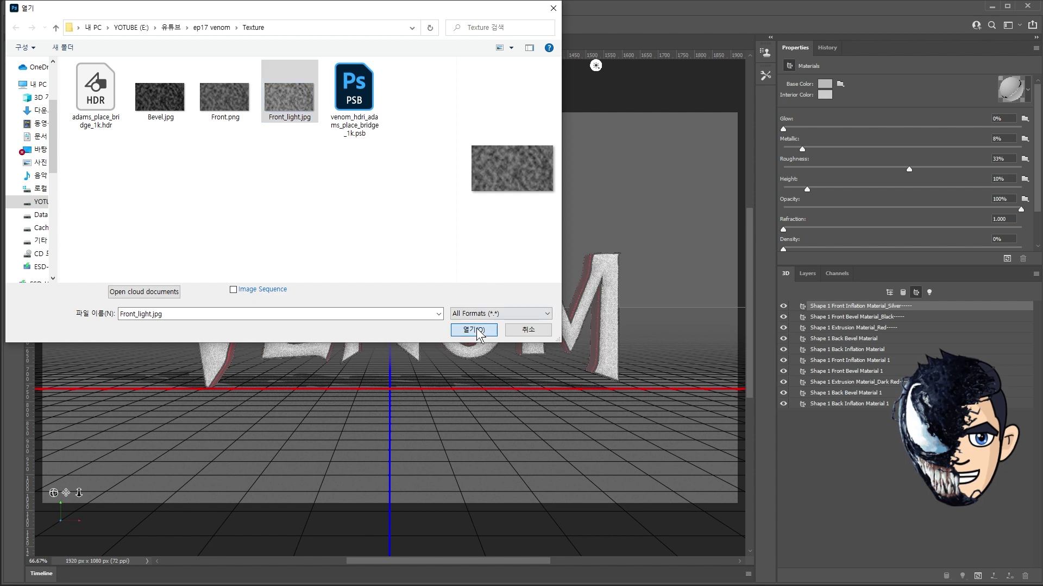
click(474, 330)
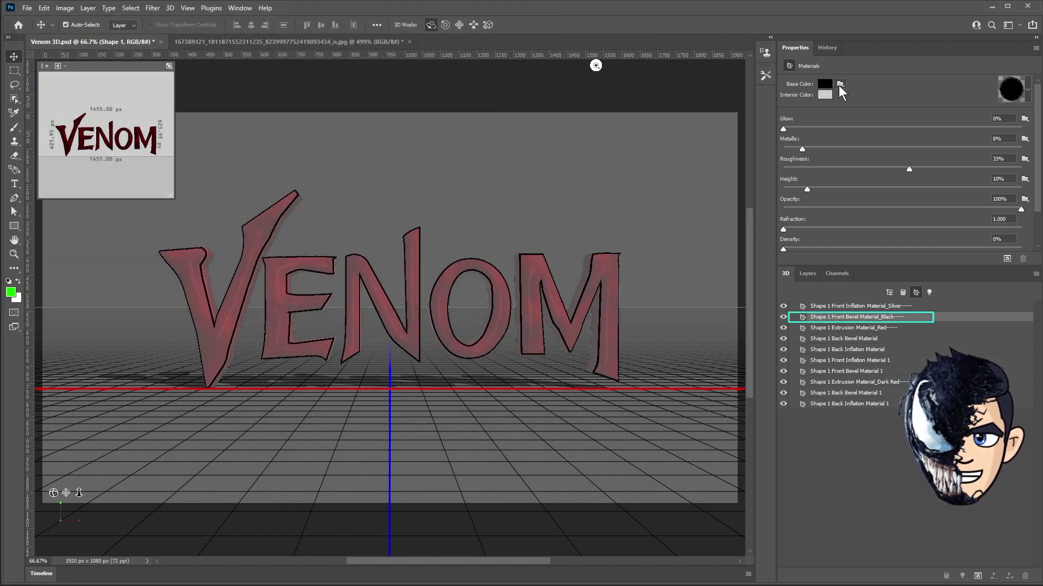
Load Bevel.jpg as the black bevel material's base colour texture
click(839, 84)
click(857, 105)
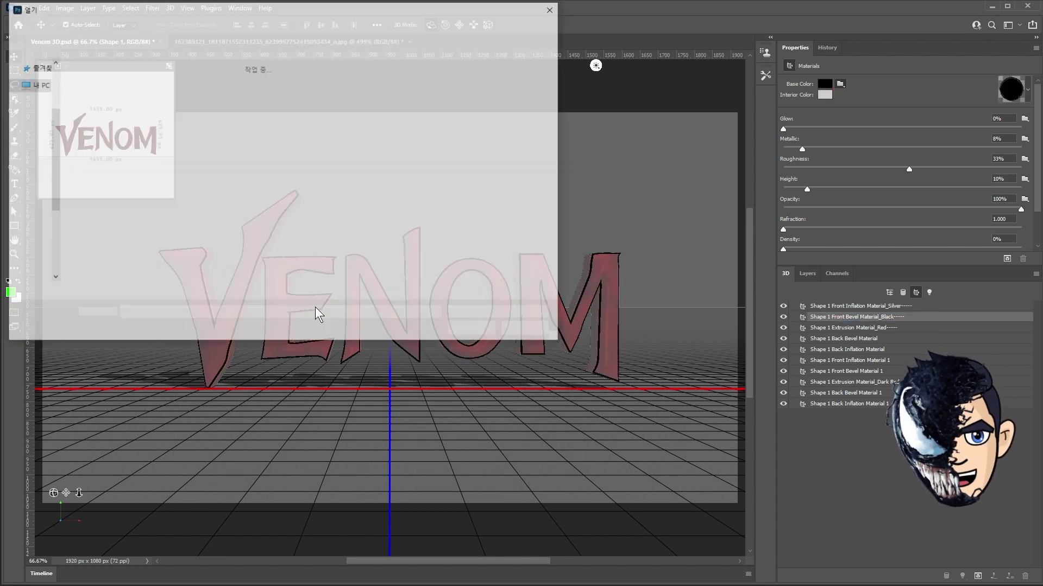
click(172, 99)
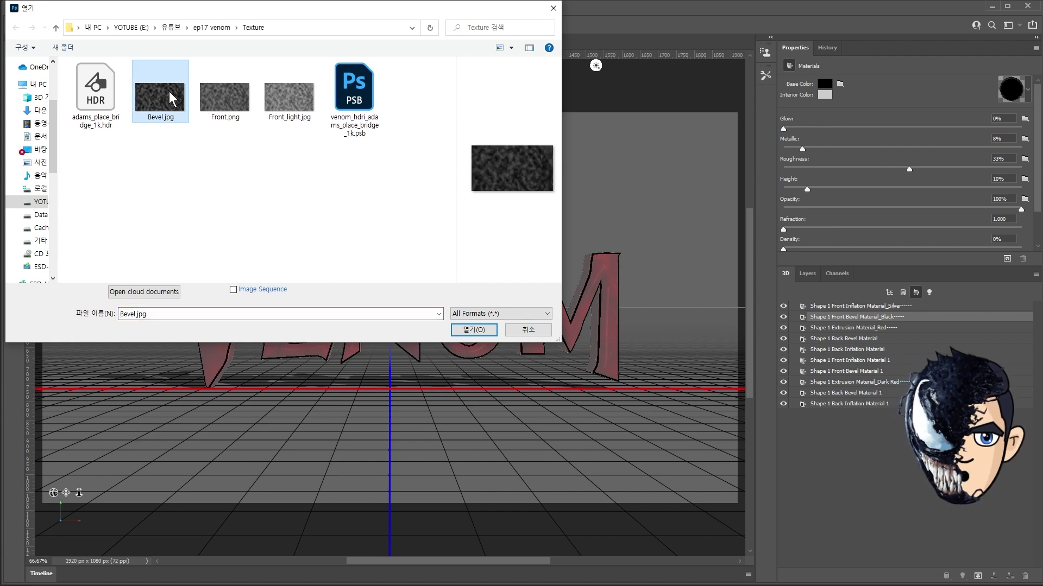
click(482, 331)
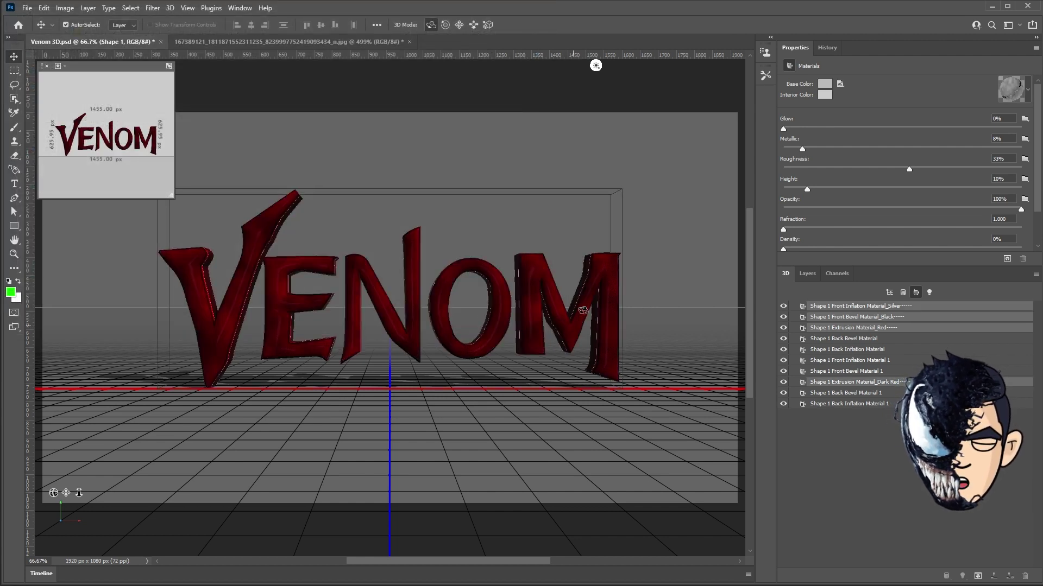
Check the red and dark red extrusion materials and run a test render
click(852, 329)
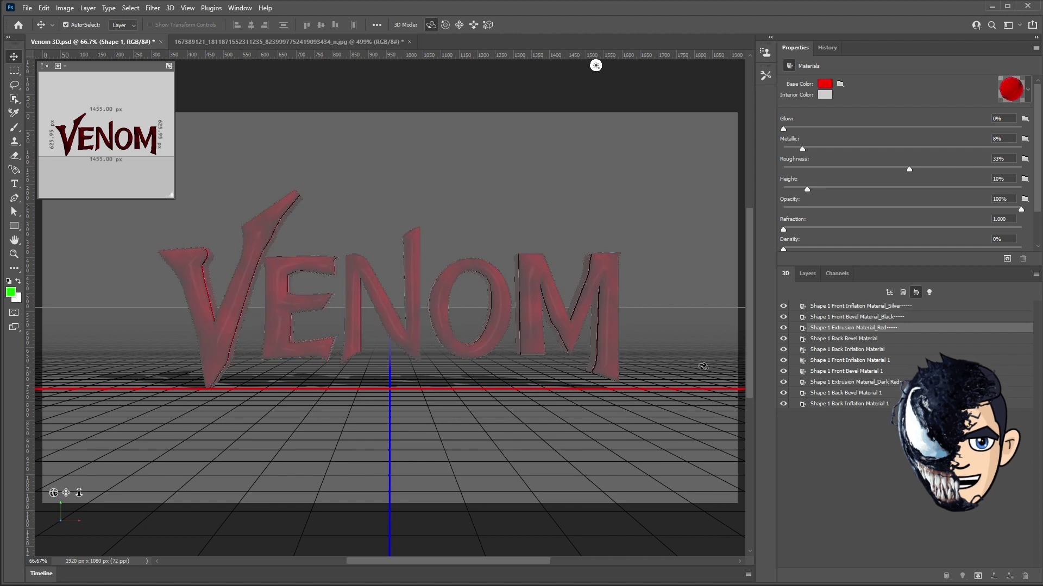
click(852, 382)
click(1003, 261)
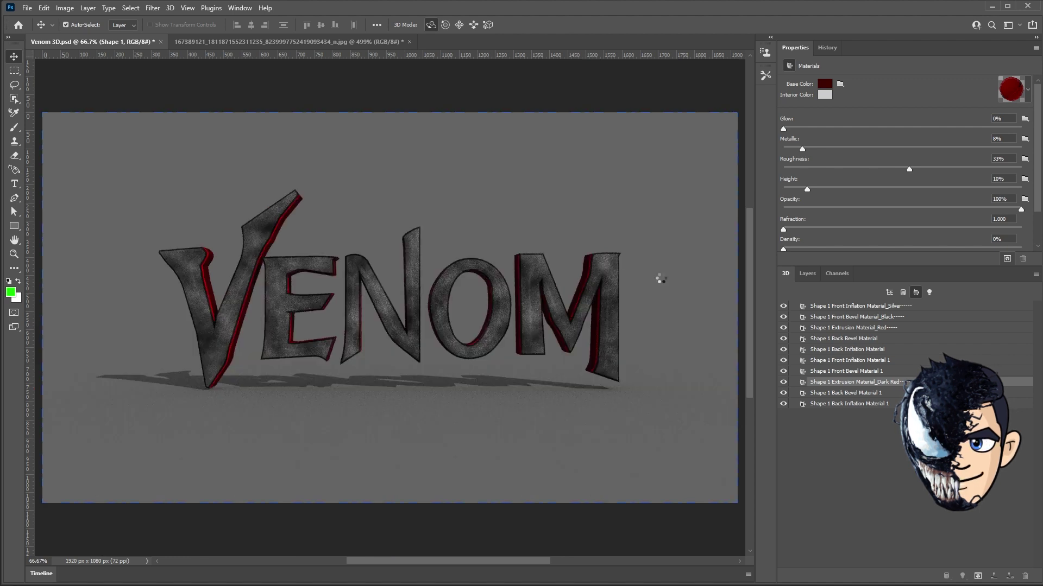
key(Escape)
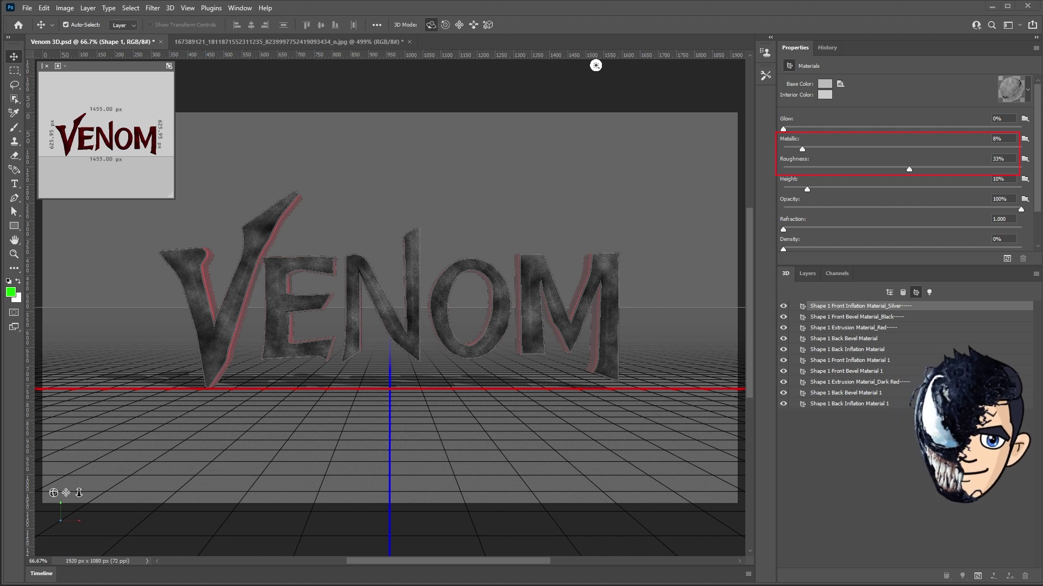
Give the silver, black bevel and dark red materials each 85% Metallic
text(85)
key(Return)
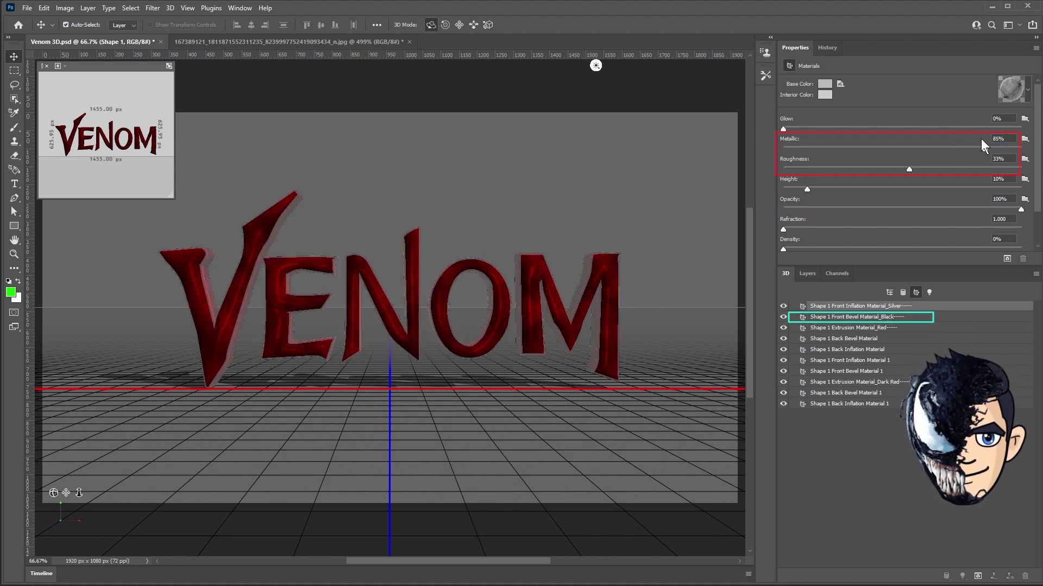
key(Tab)
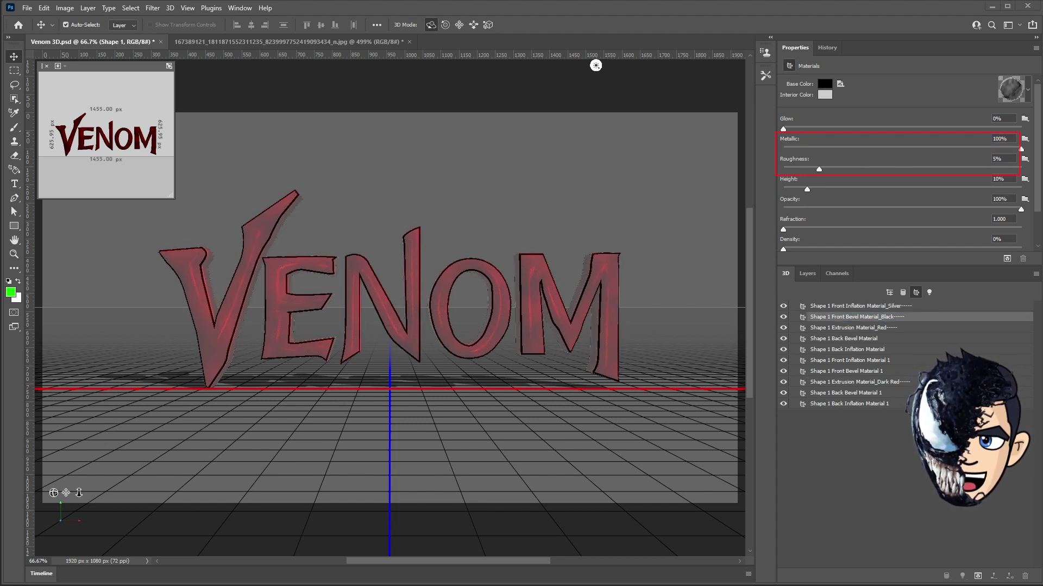
text(85)
key(Return)
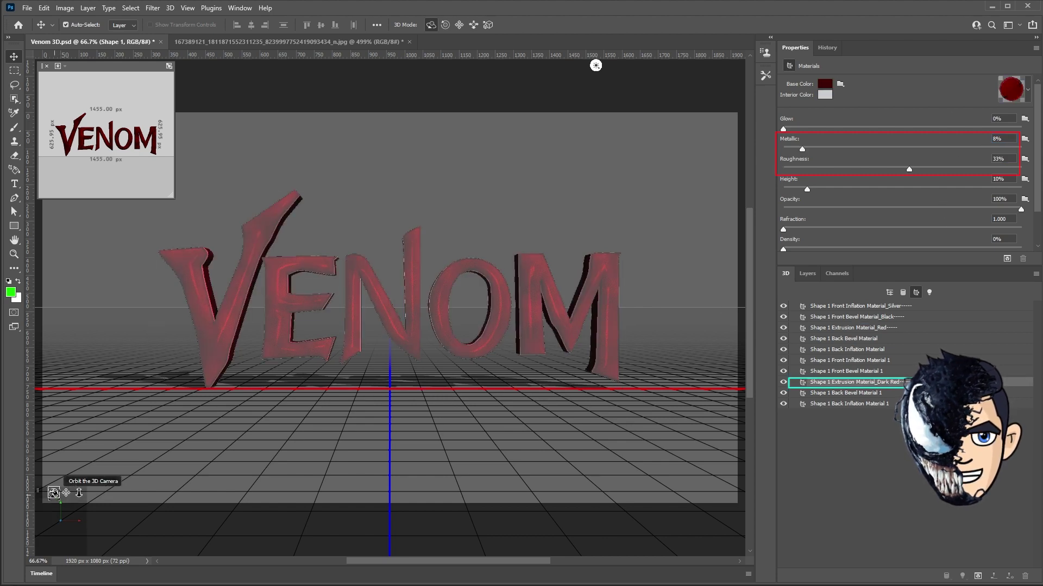
double_click(1002, 138)
text(85)
key(Return)
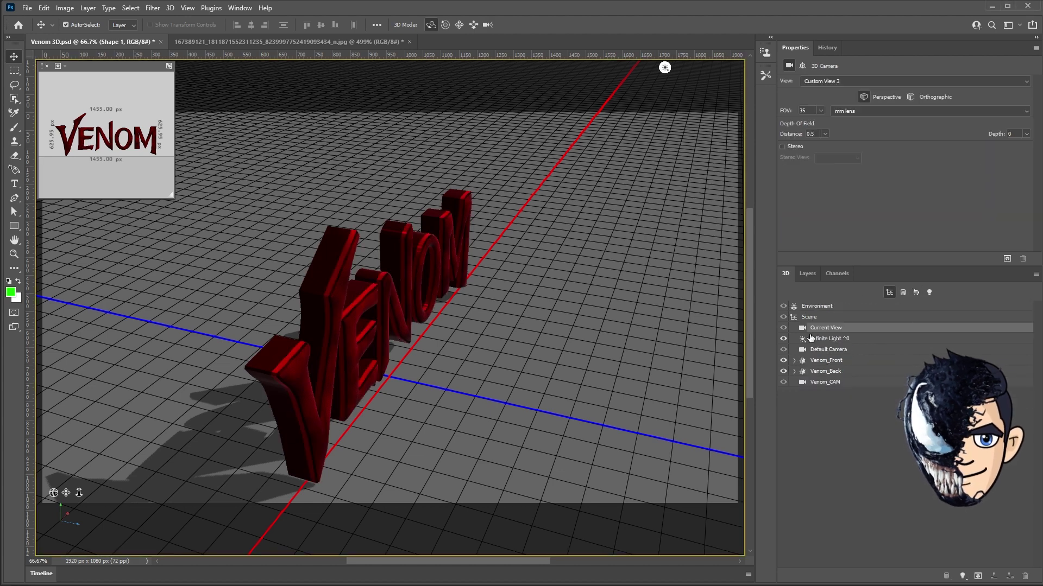
Render the chrome VENOM logo through the Venom_CAM camera view
click(818, 382)
key(ctrl+shift+alt+r)
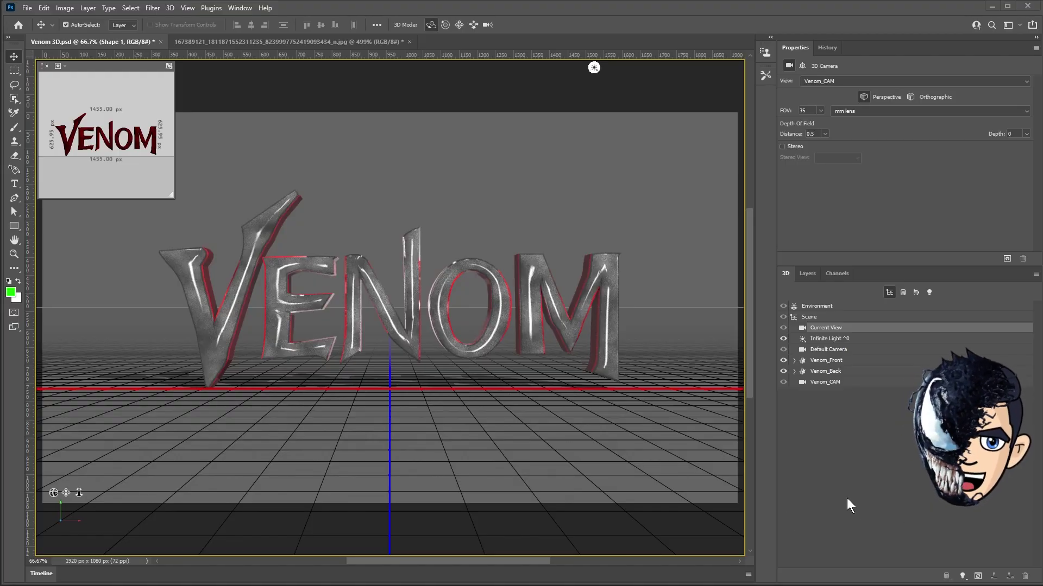
click(820, 339)
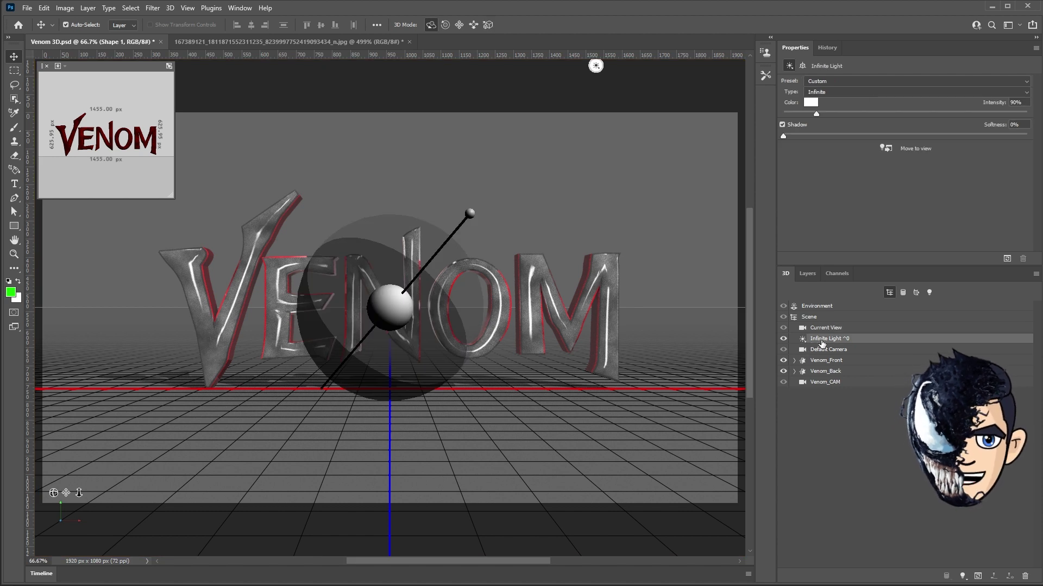
Apply the 3D Print Preview Lighting preset to create Front, Back, Left and Right lights
click(817, 307)
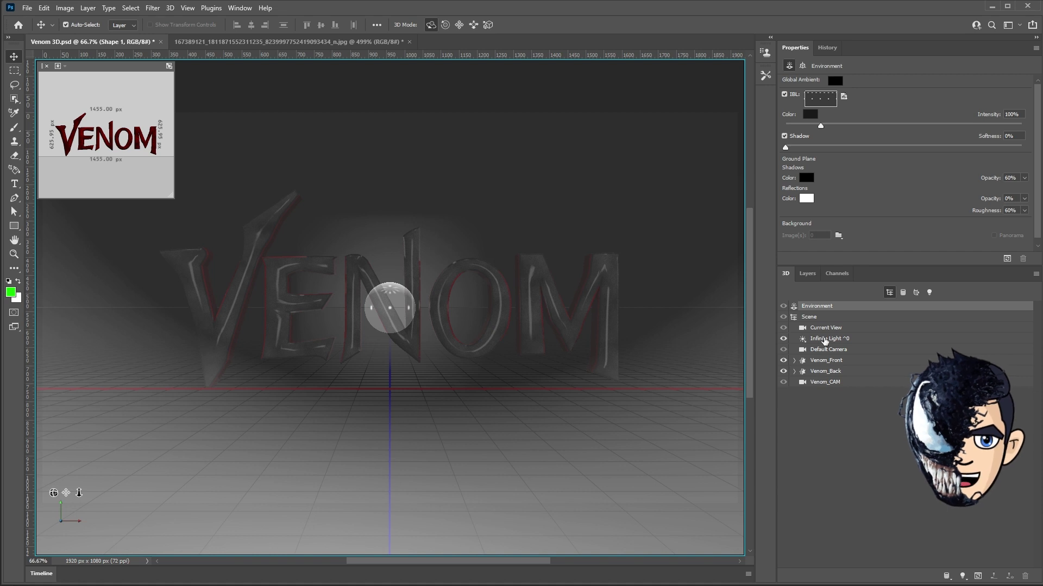
click(824, 339)
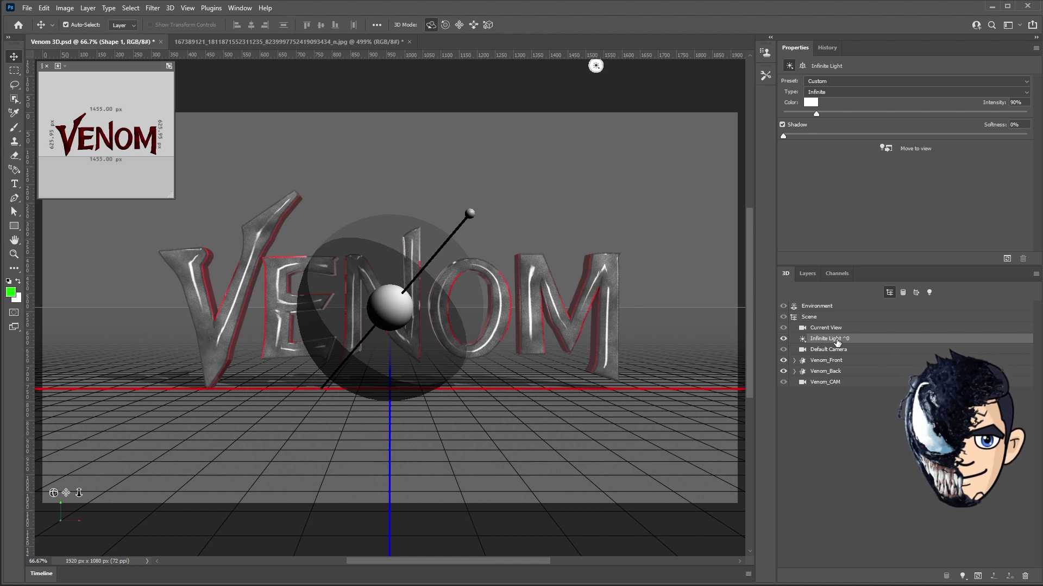
click(822, 82)
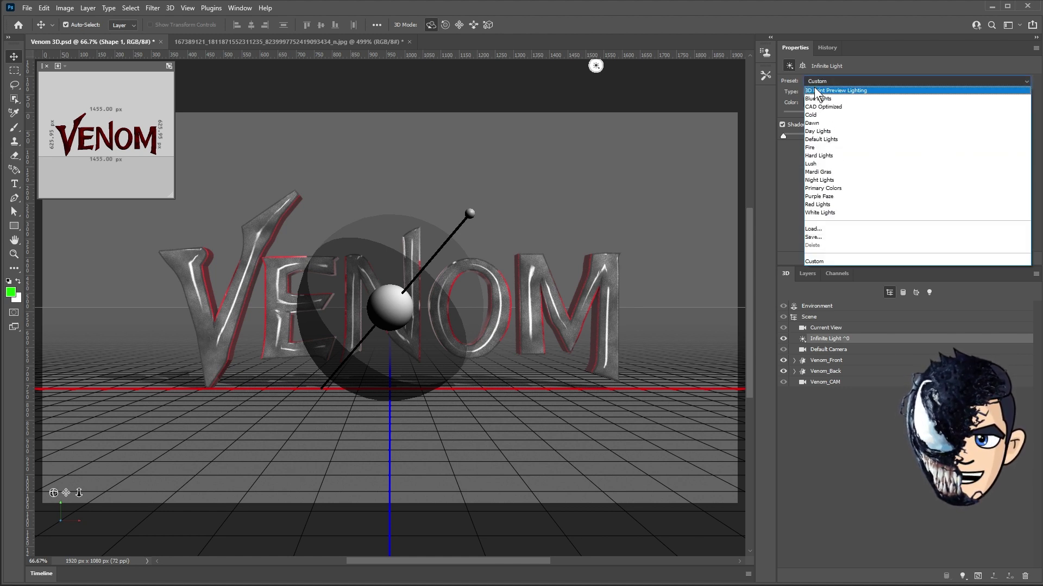
click(860, 90)
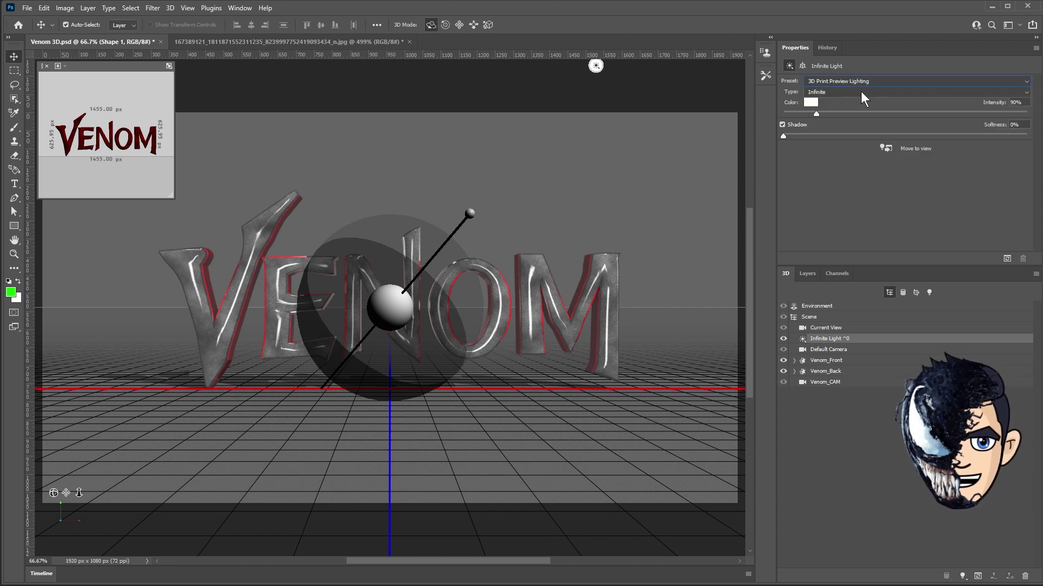
click(823, 394)
click(823, 414)
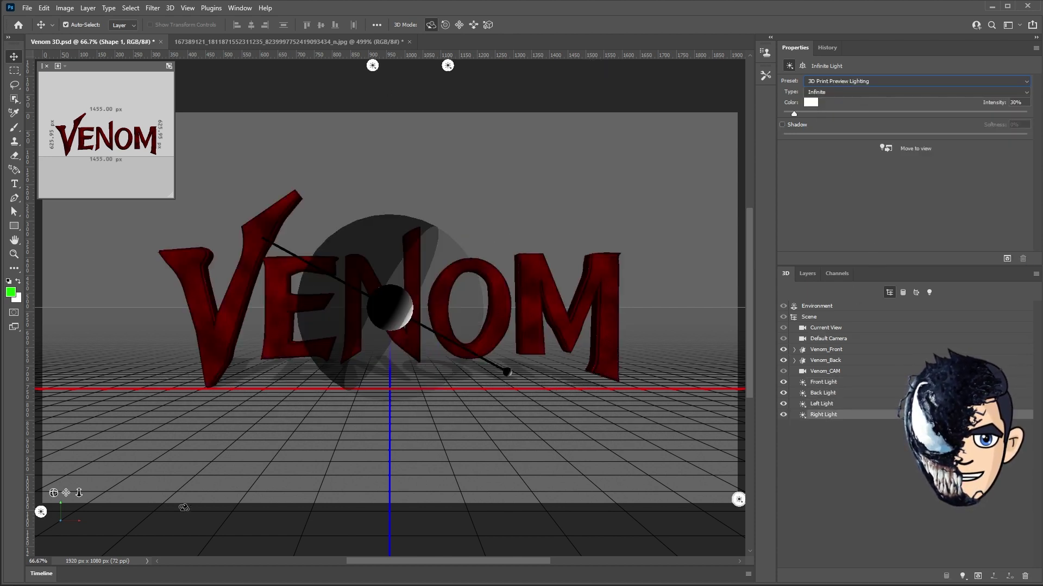
Rename the Front Light to KeyLight and the Left Light to Fill Light
click(823, 382)
double_click(825, 382)
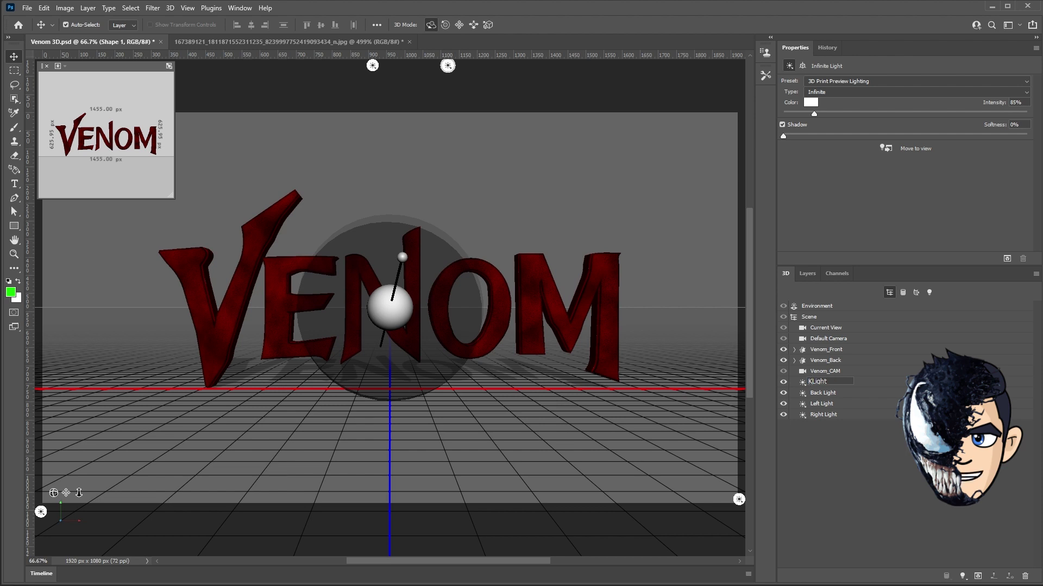
text(y)
key(Return)
double_click(818, 404)
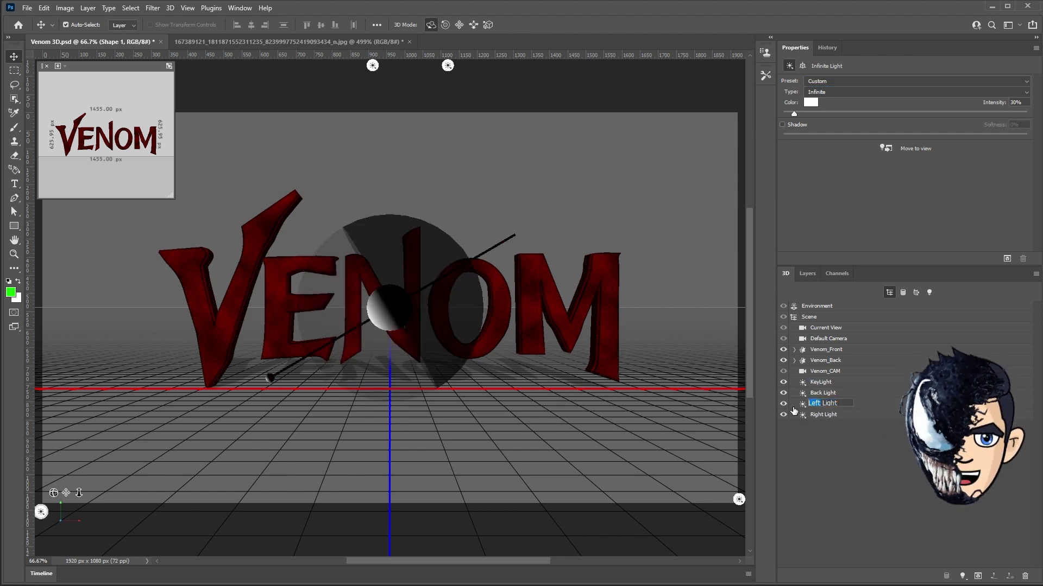
text(Fill)
key(Return)
Rotate the KeyLight to 71.1°, 13.8° and 28° on X, Y and Z
click(821, 383)
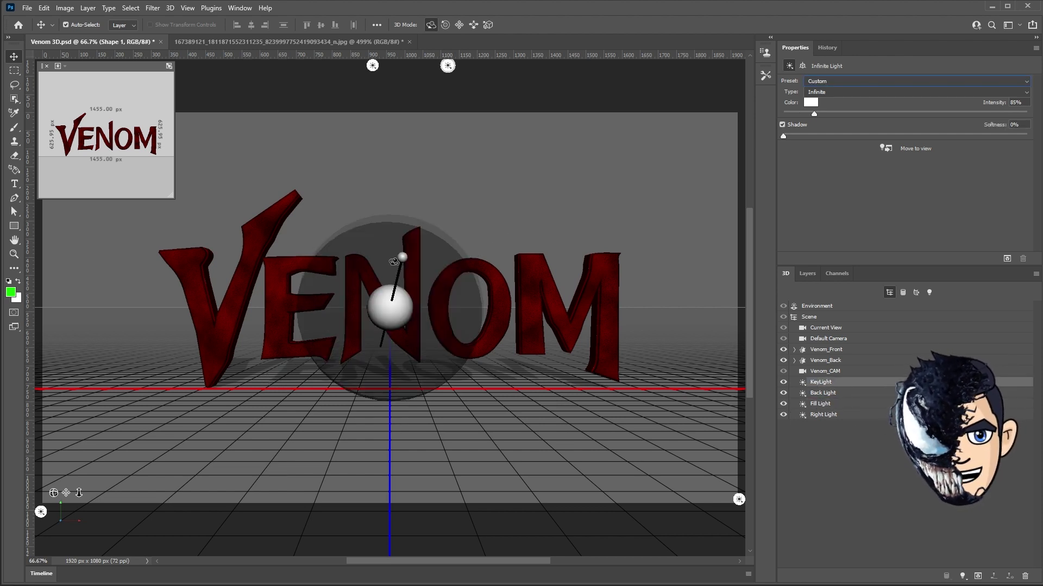
mouse_move(413, 231)
mouse_down()
mouse_move(508, 168)
mouse_move(398, 304)
mouse_move(488, 207)
mouse_up()
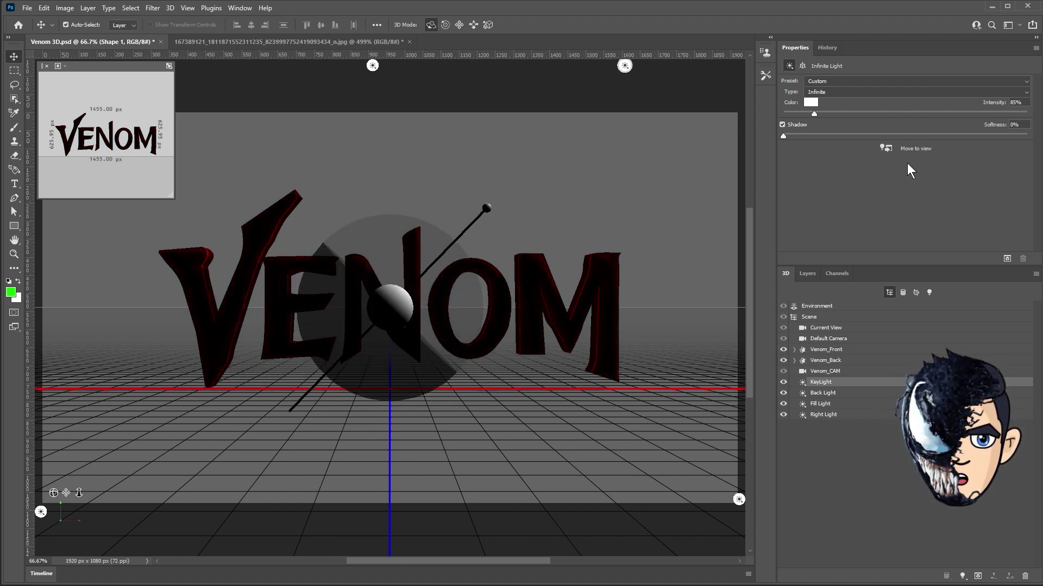
scroll(1025, 103, down, 10)
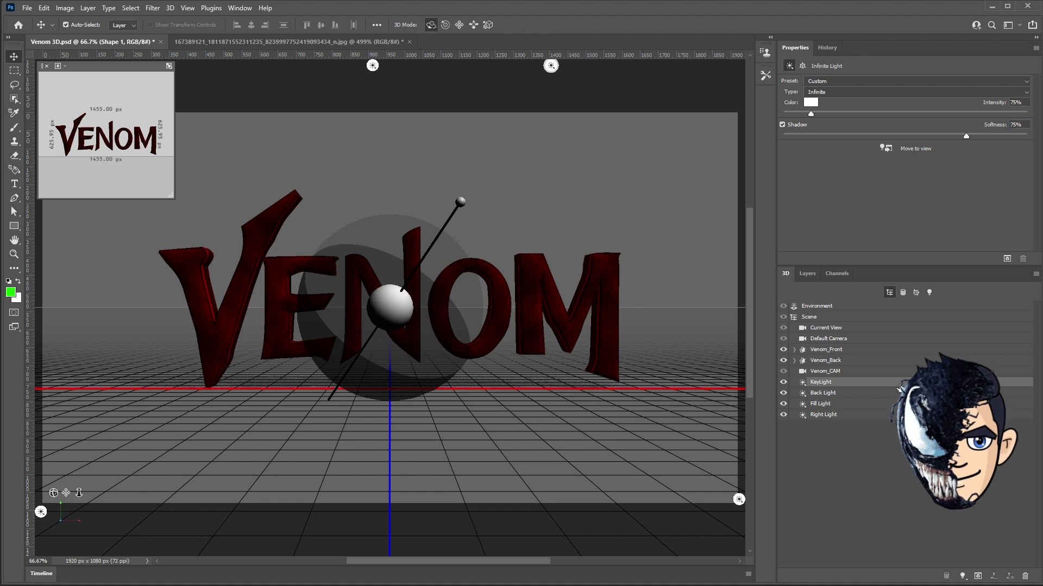
click(803, 66)
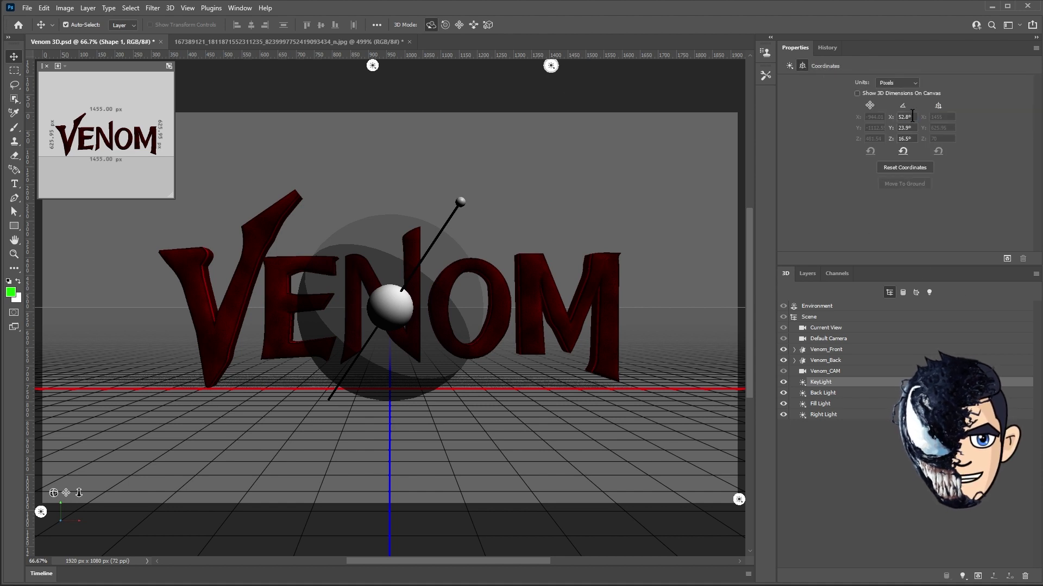
text(71.1)
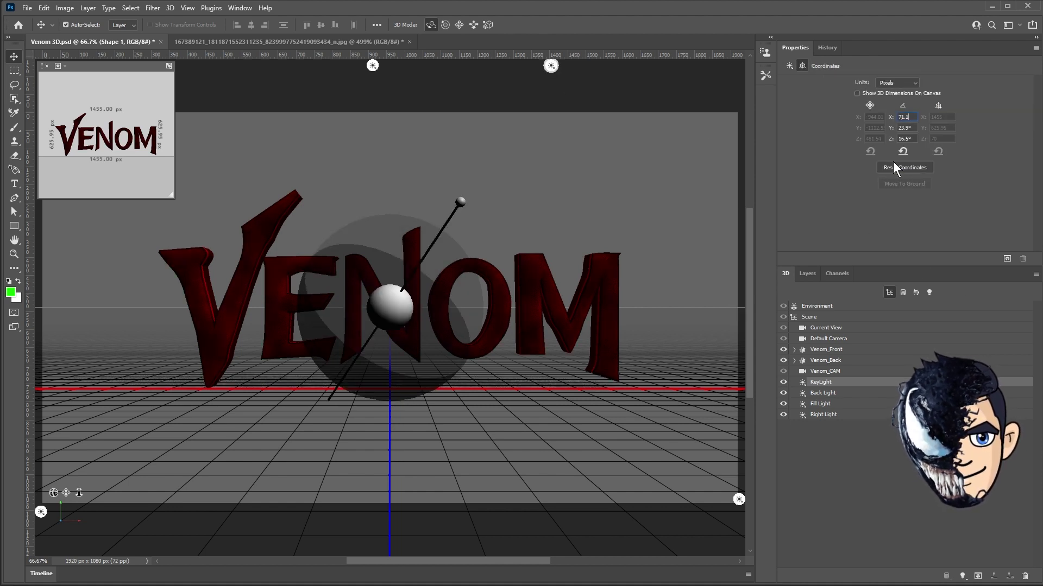
key(Tab)
key(Tab)
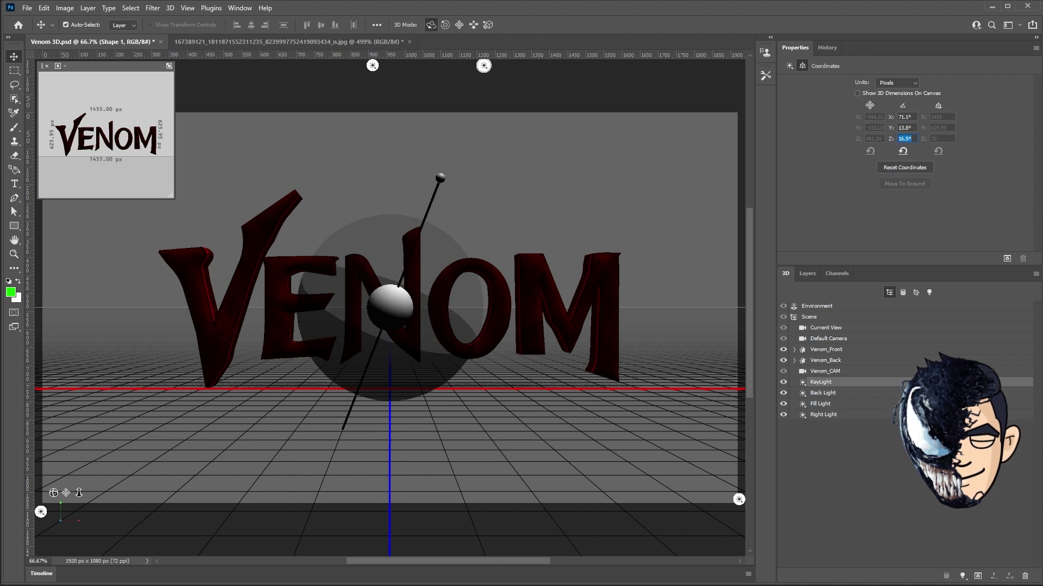
text(28)
key(Return)
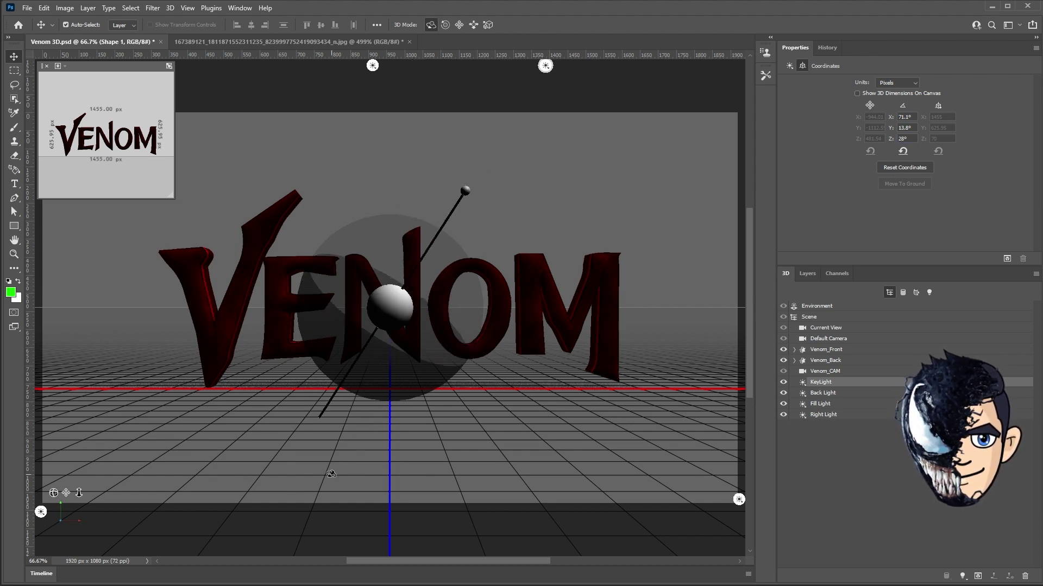
click(814, 393)
Make the back light pure red, trying 100% soft shadows before turning shadows off
click(789, 66)
click(810, 102)
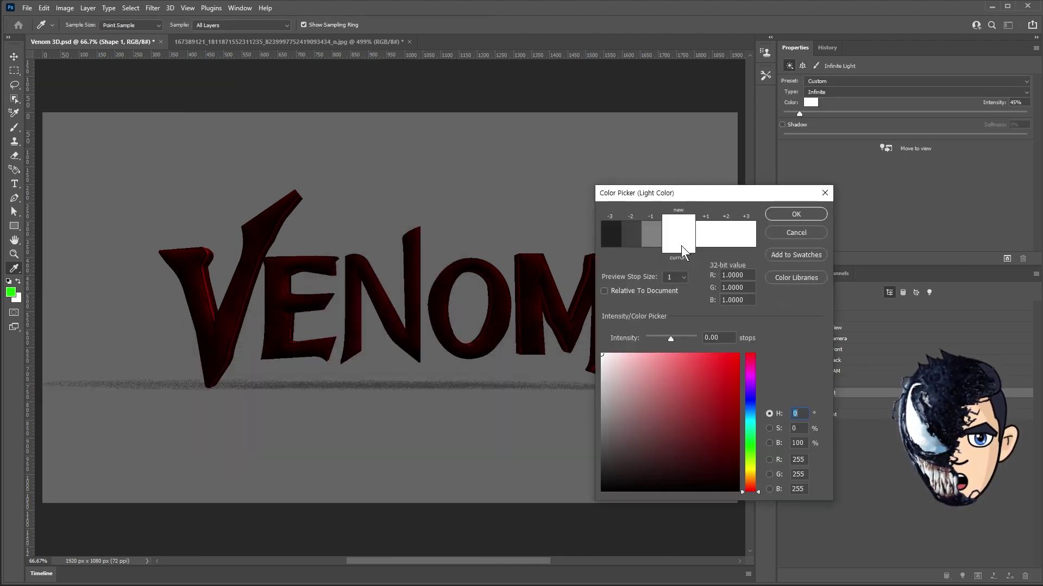
drag(733, 361, 739, 354)
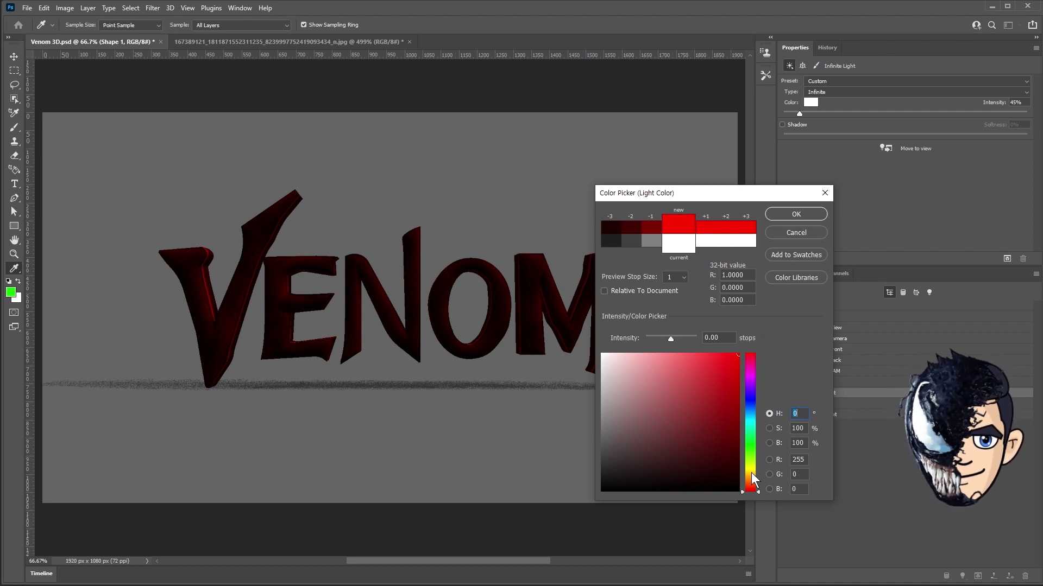
click(795, 215)
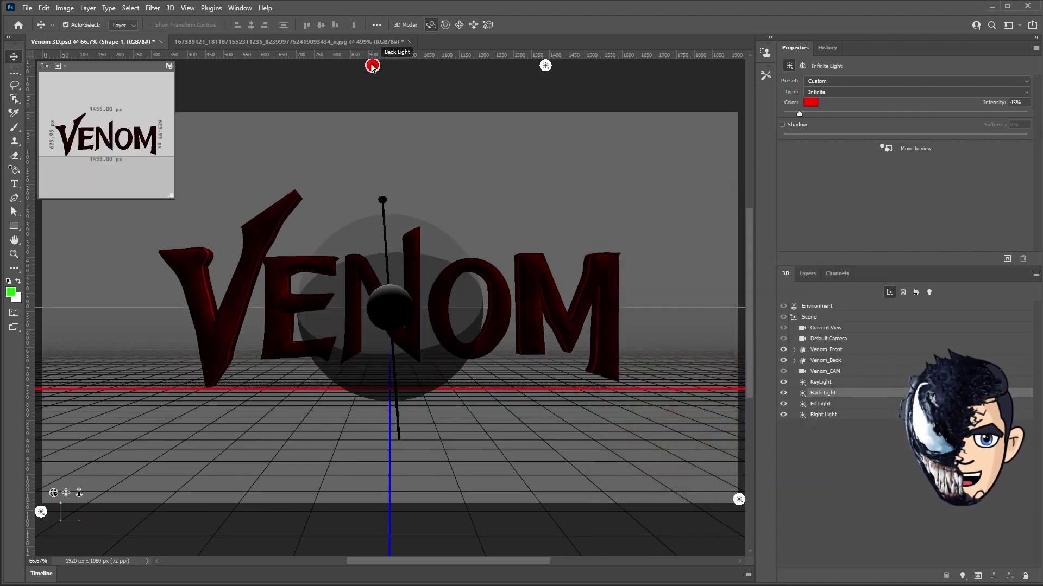
click(783, 125)
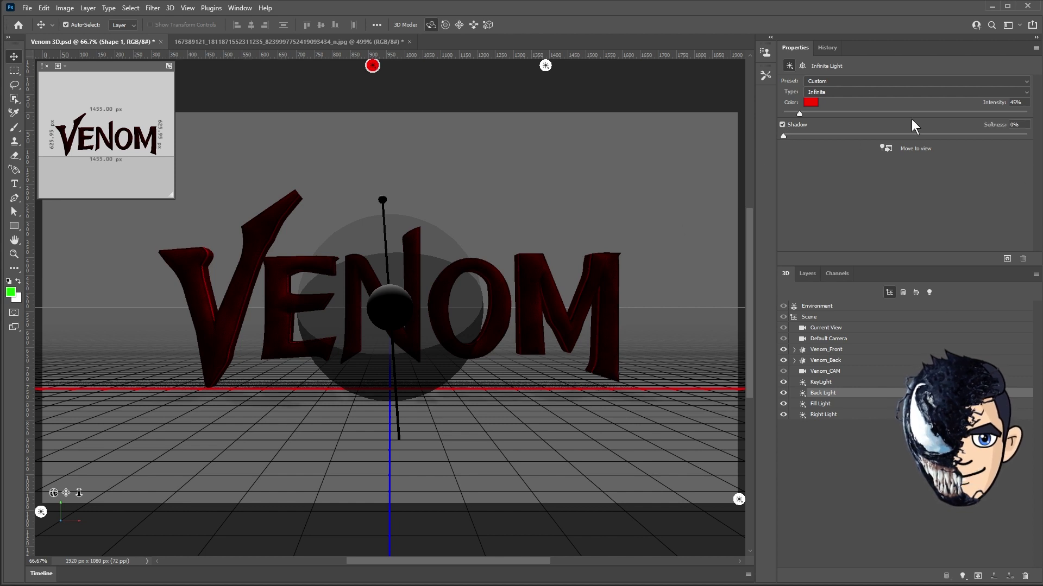
text(100)
key(Return)
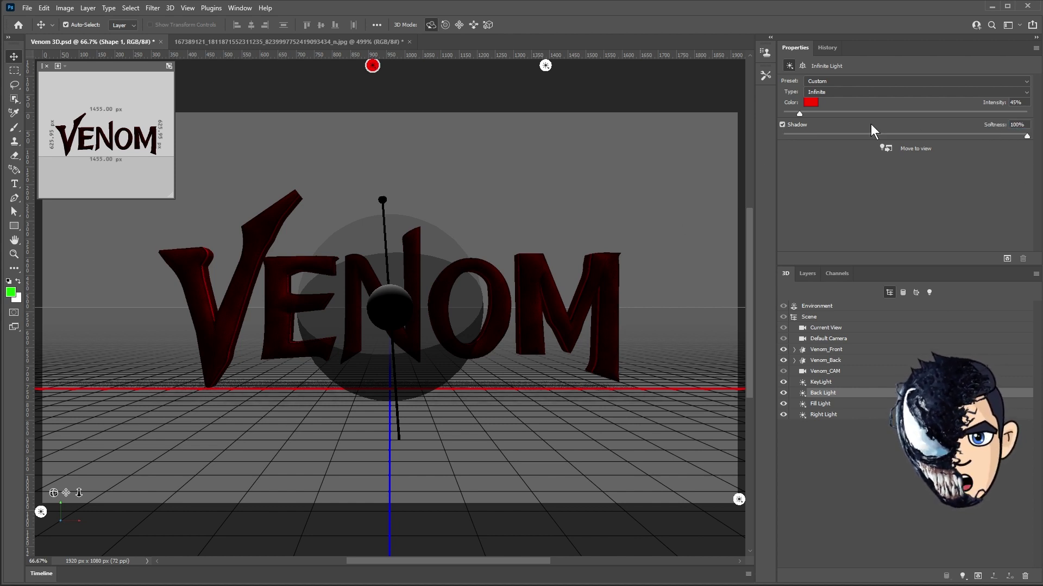
click(782, 125)
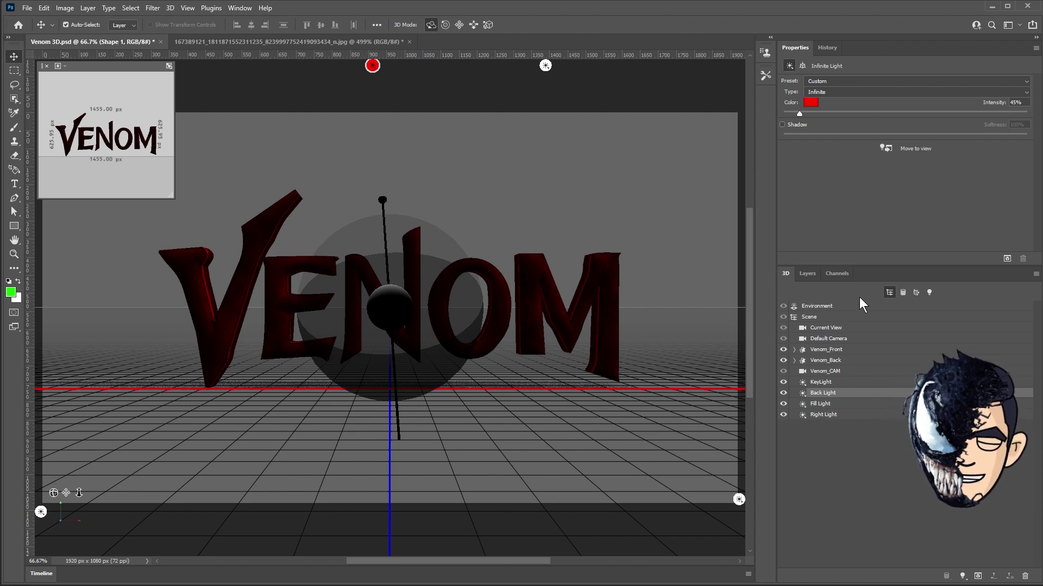
Rotate the back light to 152.9°, -14.4°, 92.7° and return to the Venom_CAM view
click(802, 66)
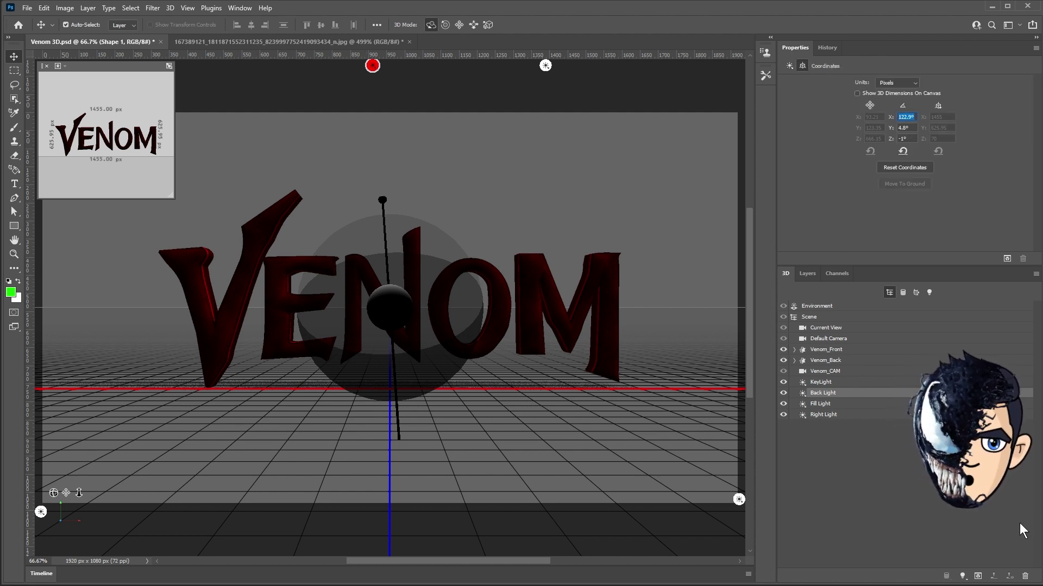
text(152.9)
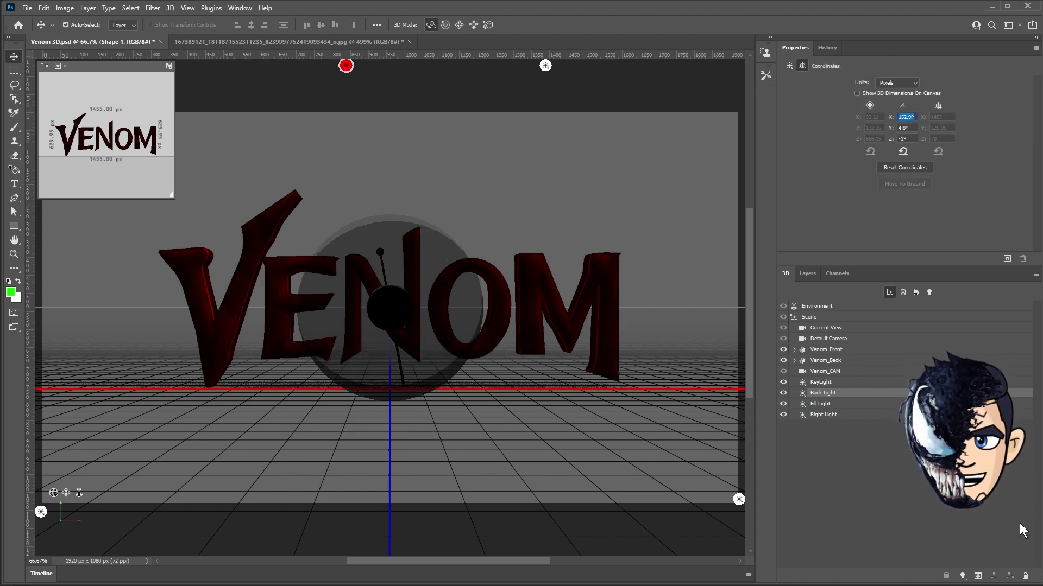
text(14.4)
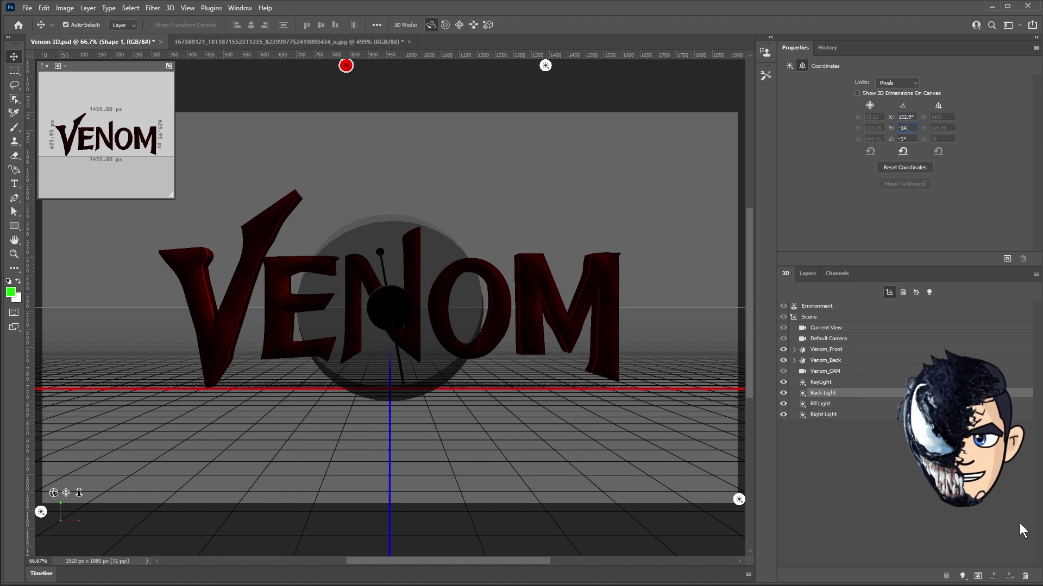
key(Return)
text(92.7)
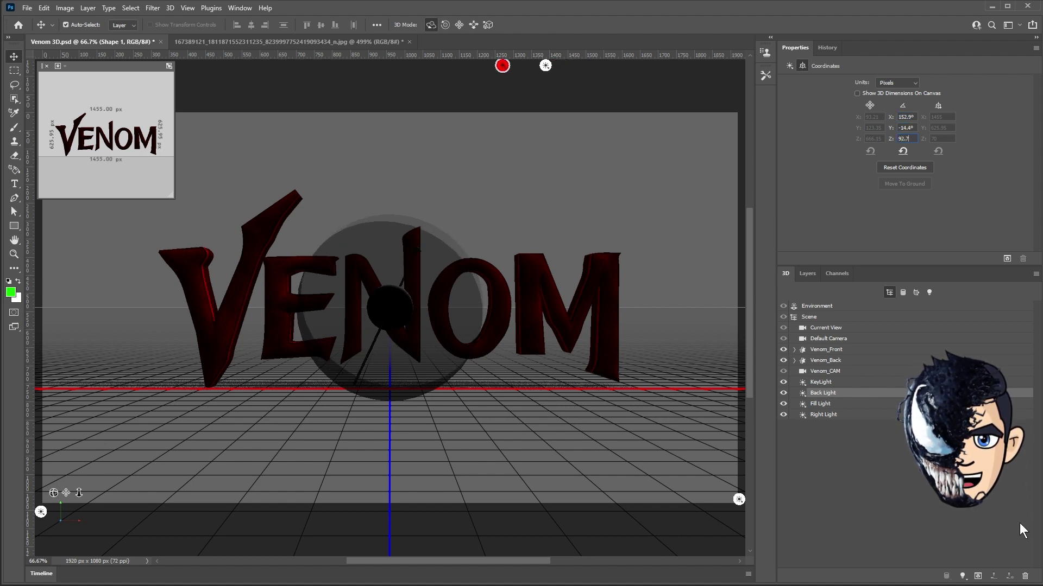
key(Return)
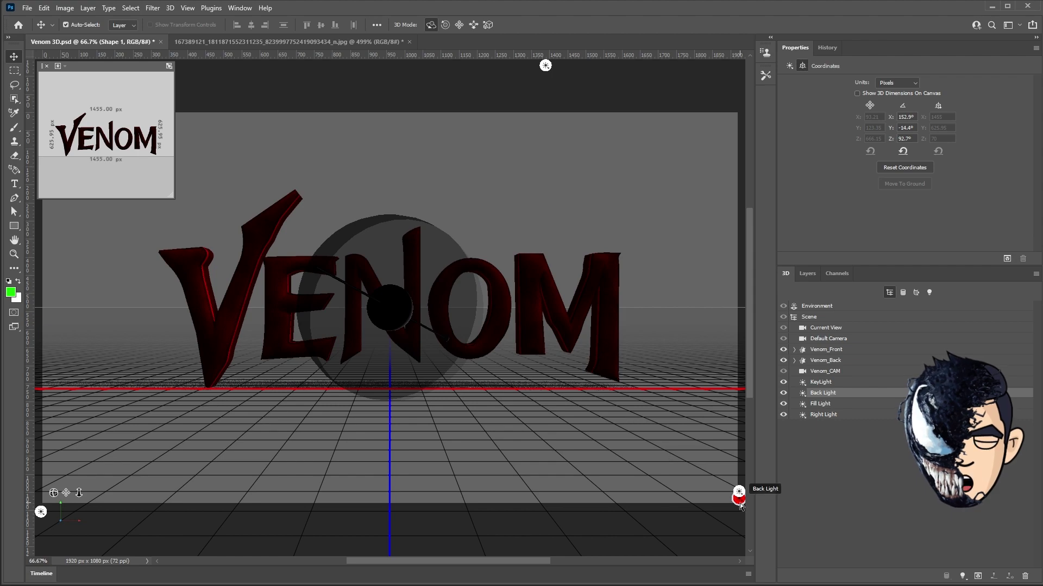
mouse_move(54, 493)
mouse_down()
mouse_move(145, 488)
mouse_move(816, 371)
mouse_up()
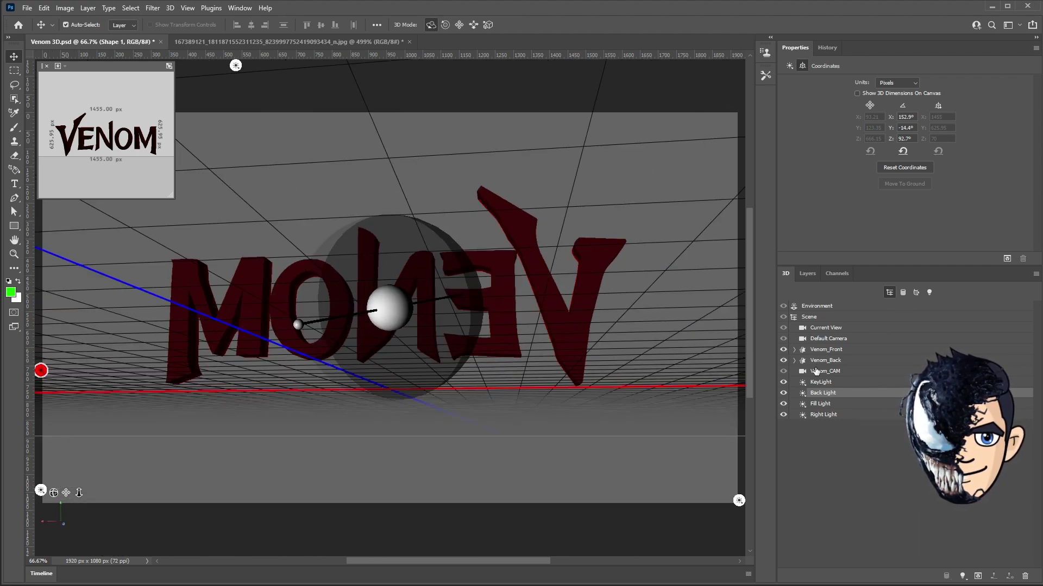
click(822, 372)
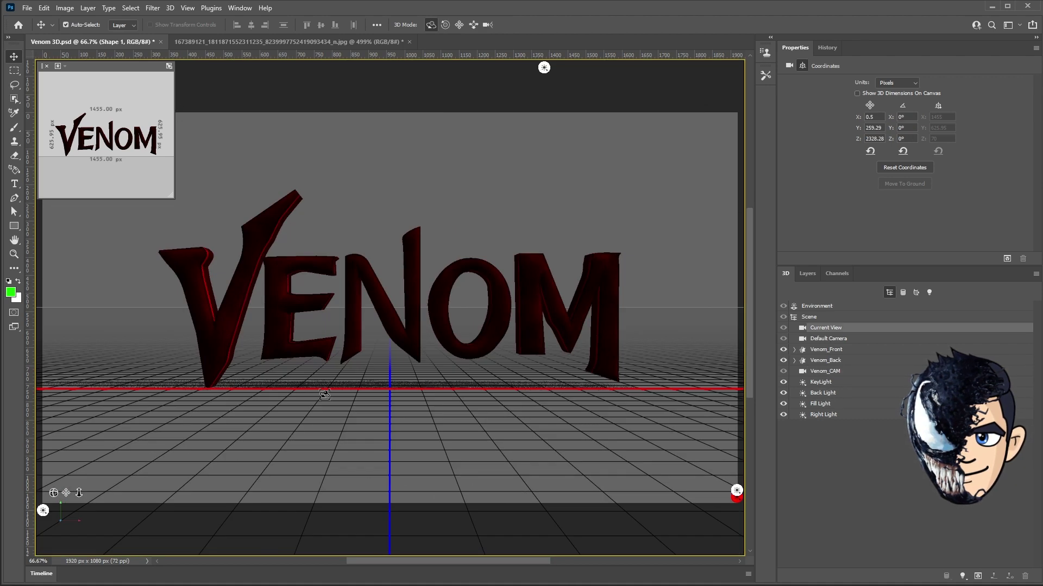
Set the Fill Light to 45% intensity and -54.5° X rotation
click(820, 404)
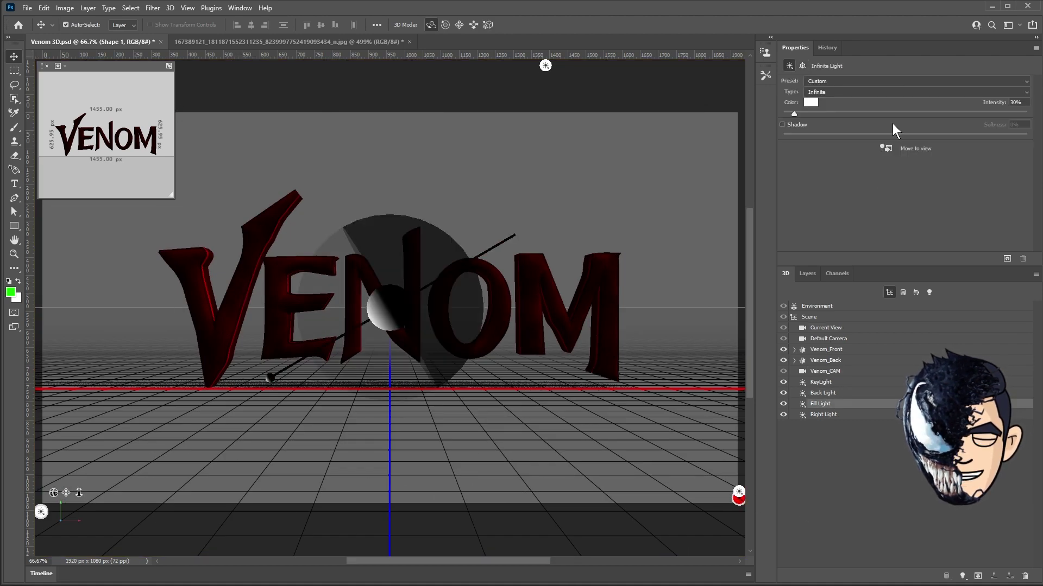
text(45)
key(Tab)
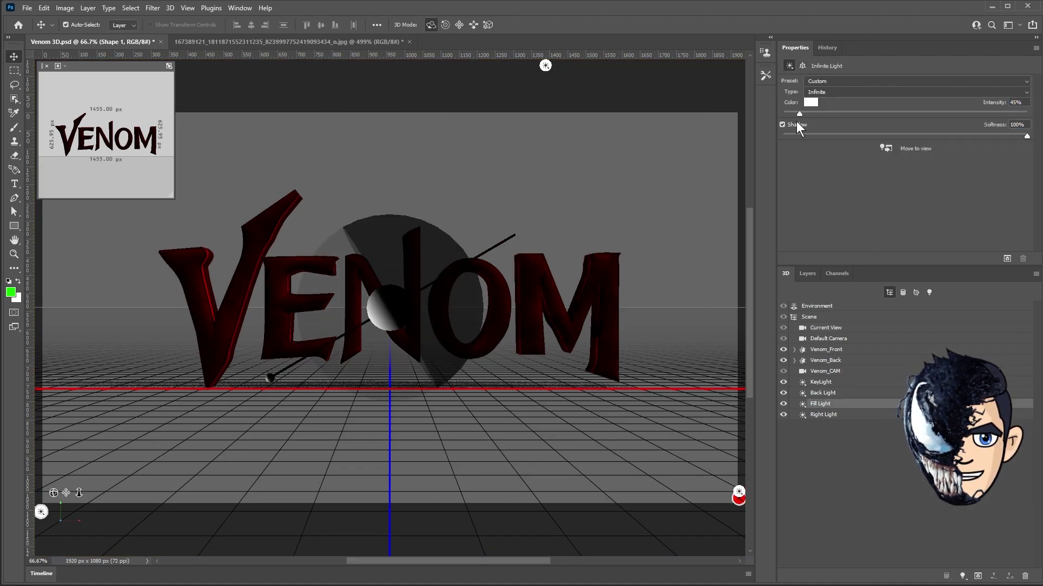
click(802, 66)
text(-54.5)
key(Tab)
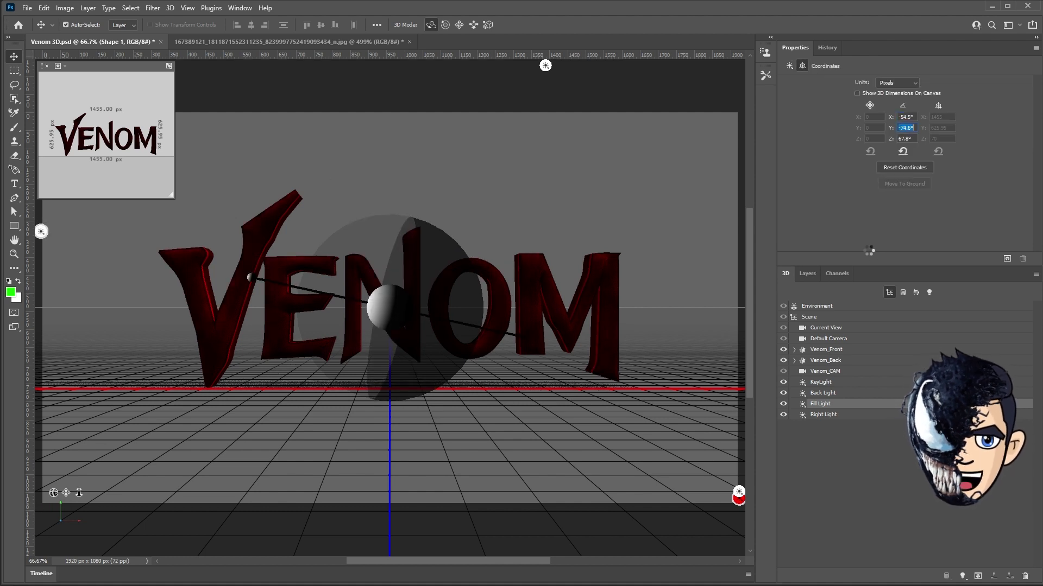
click(1020, 414)
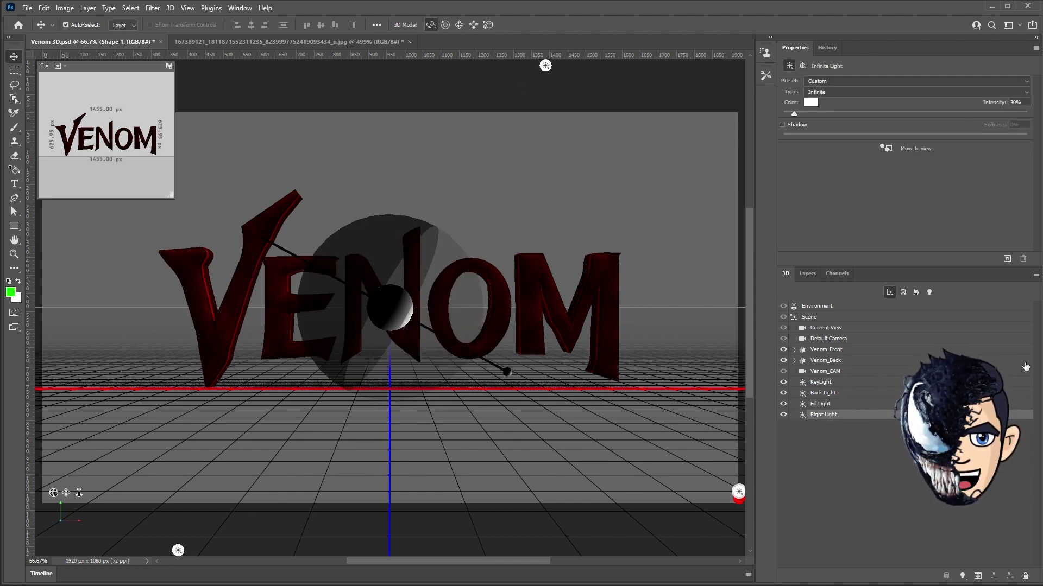
Give the Right Light 100% shadow softness, move it to view, and drag to re-aim it
double_click(1019, 124)
text(100)
click(883, 147)
click(802, 66)
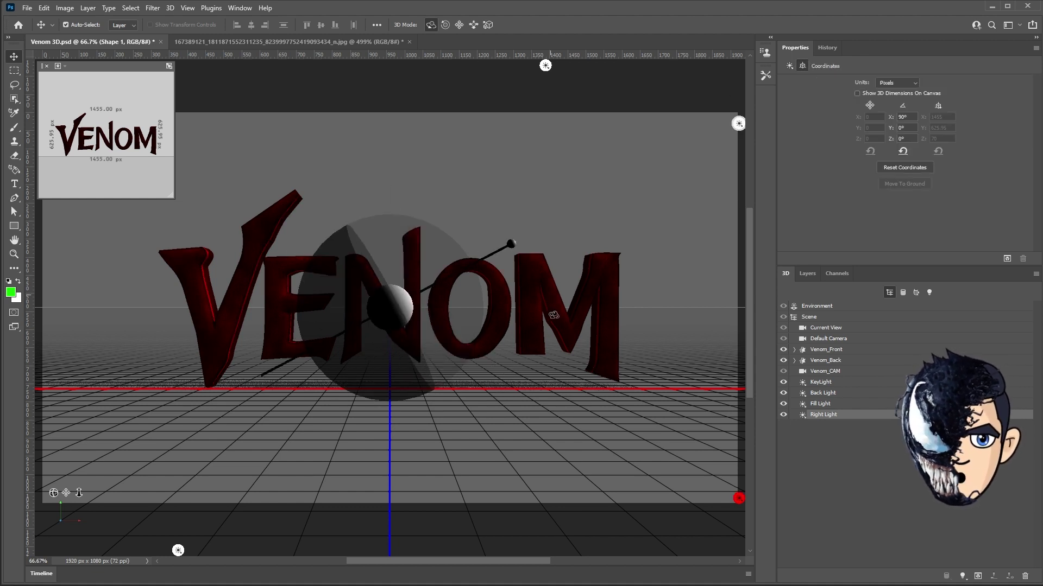
drag(424, 369, 259, 289)
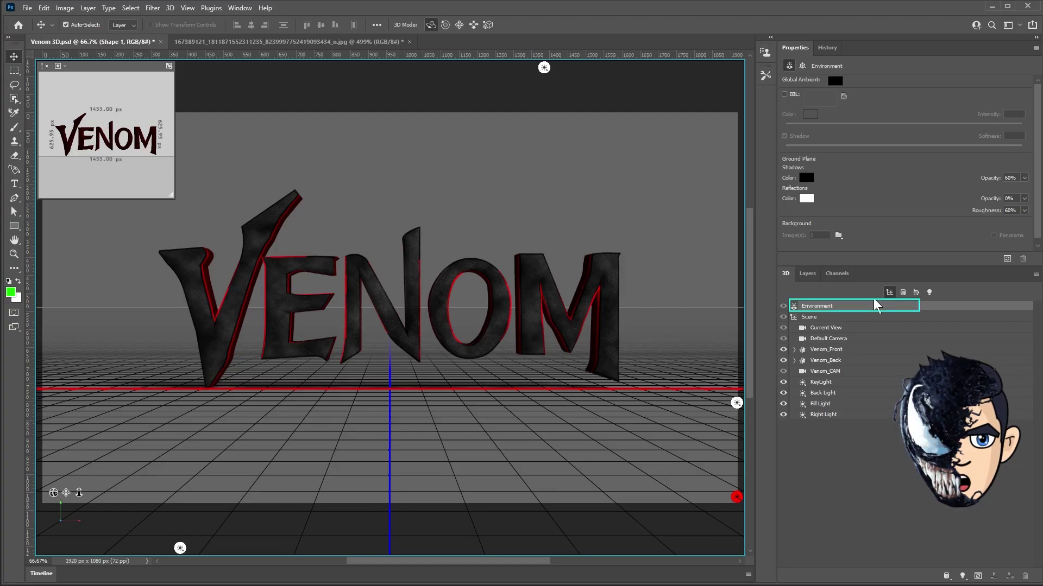
Turn on IBL, inspect the default 512 x 256 px texture, and render the scene
click(784, 94)
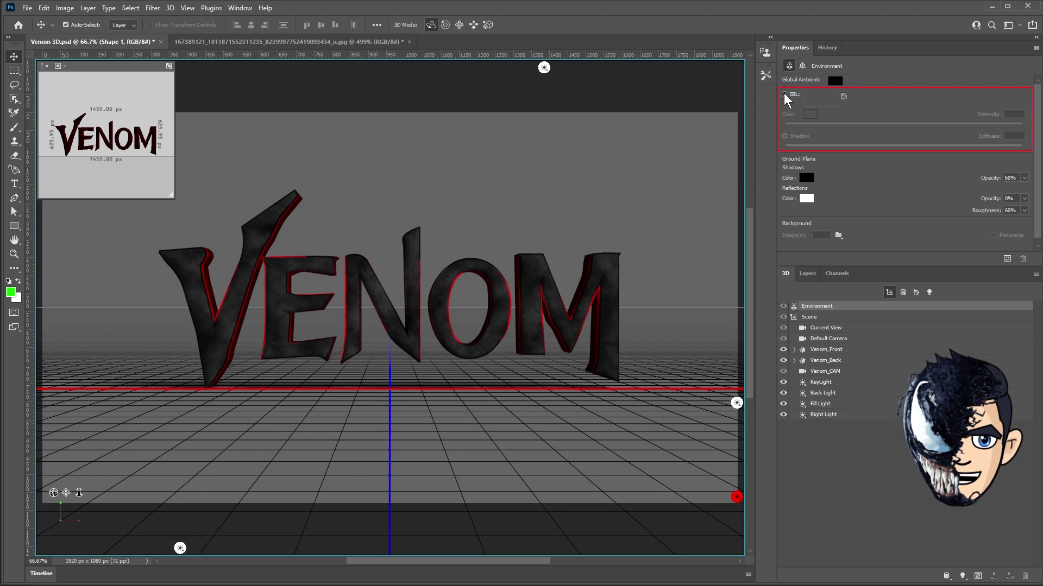
click(844, 96)
click(869, 108)
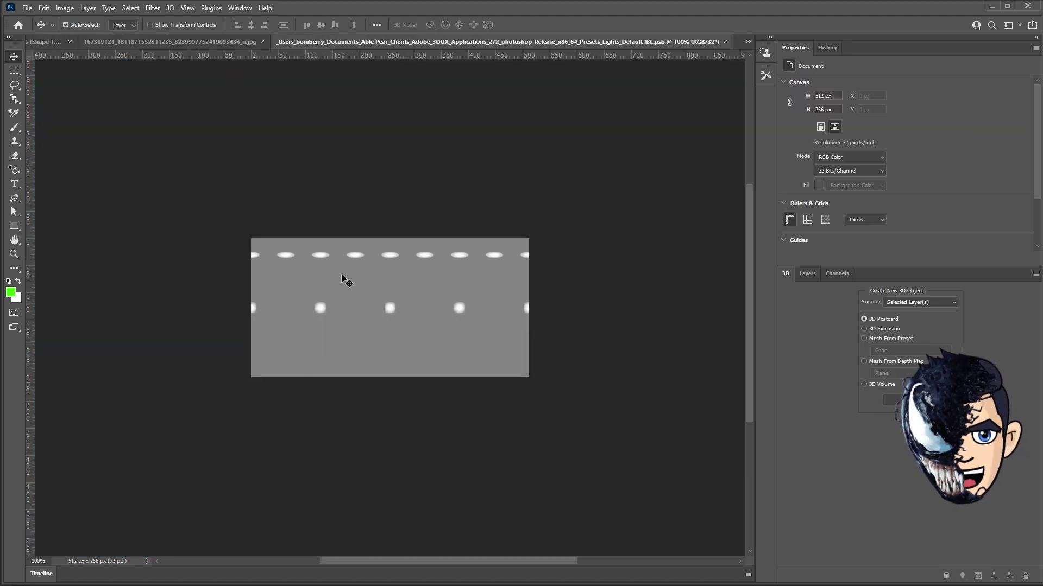
click(724, 42)
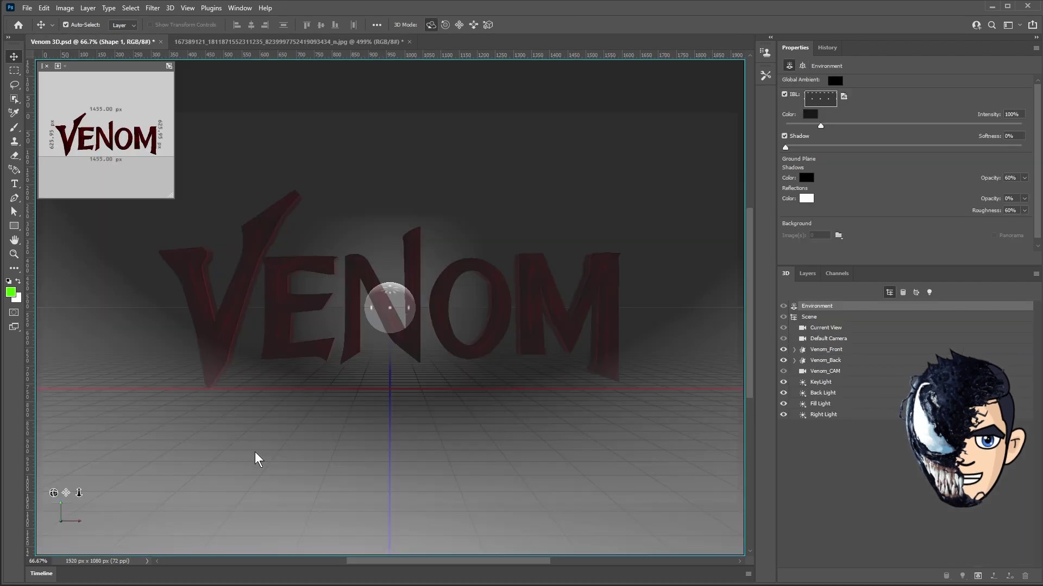
click(1007, 260)
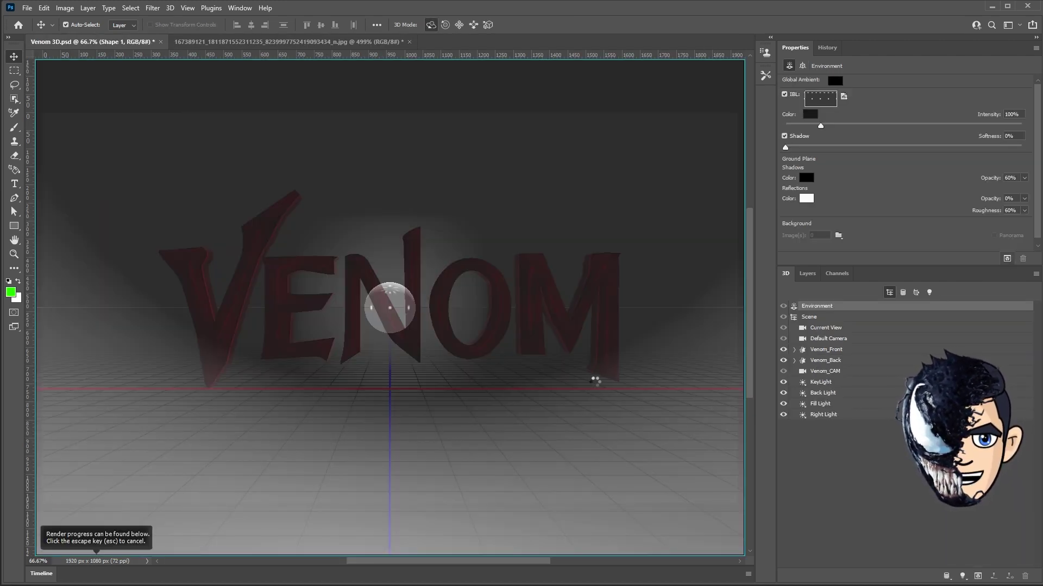
Change the High Quality Threshold in the 3D preferences
click(44, 8)
mouse_move(103, 461)
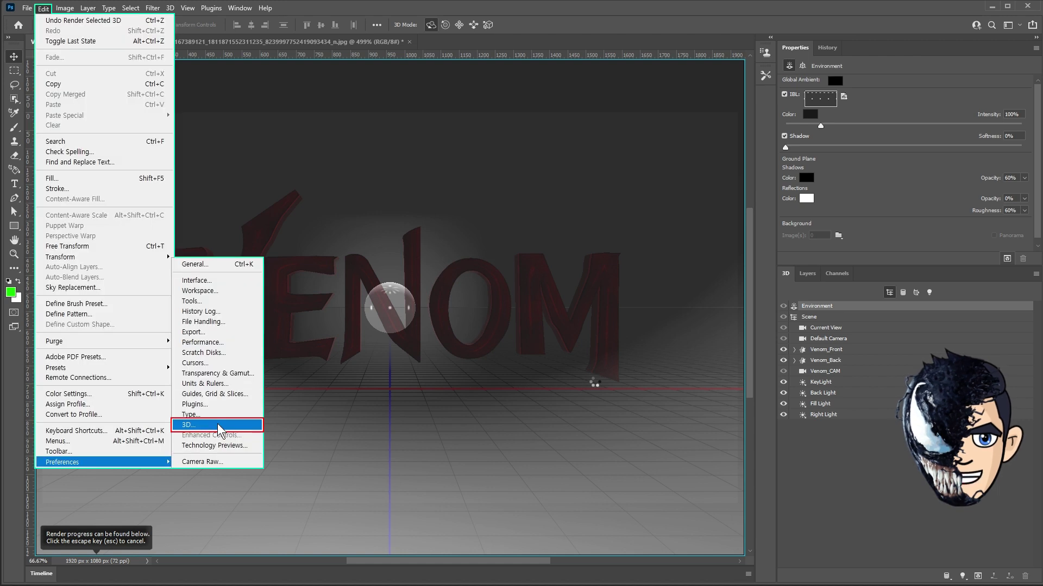
click(219, 425)
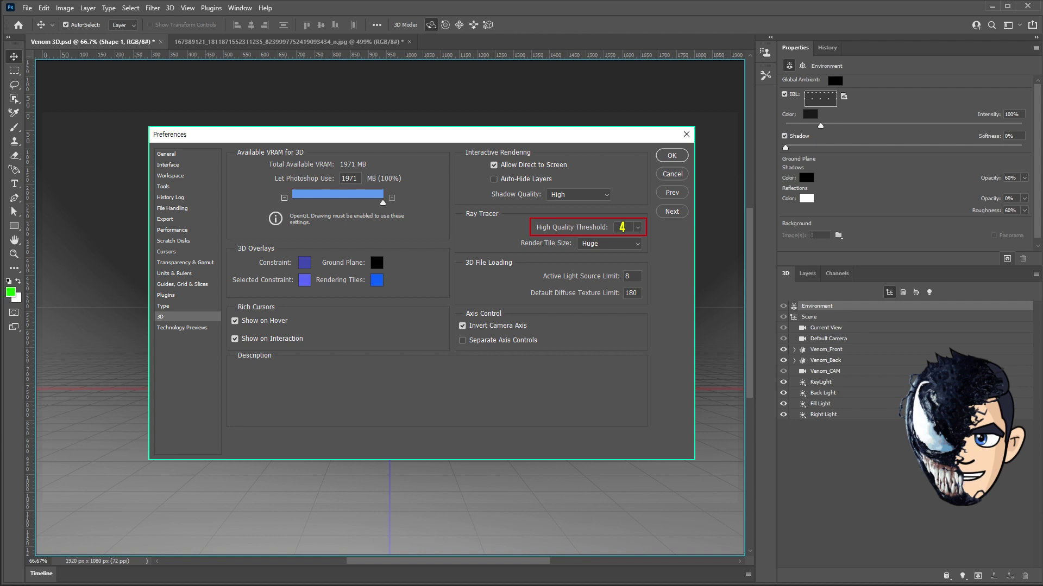
key(Return)
click(843, 96)
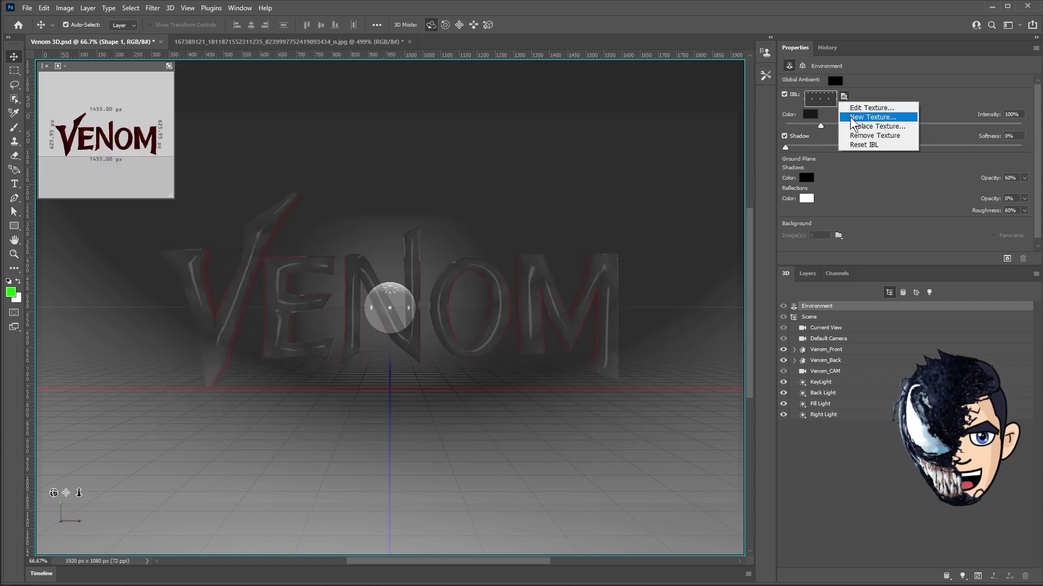
Replace the IBL texture with adams_place_bridge_1k.hdr and rotate it around the scene
click(854, 128)
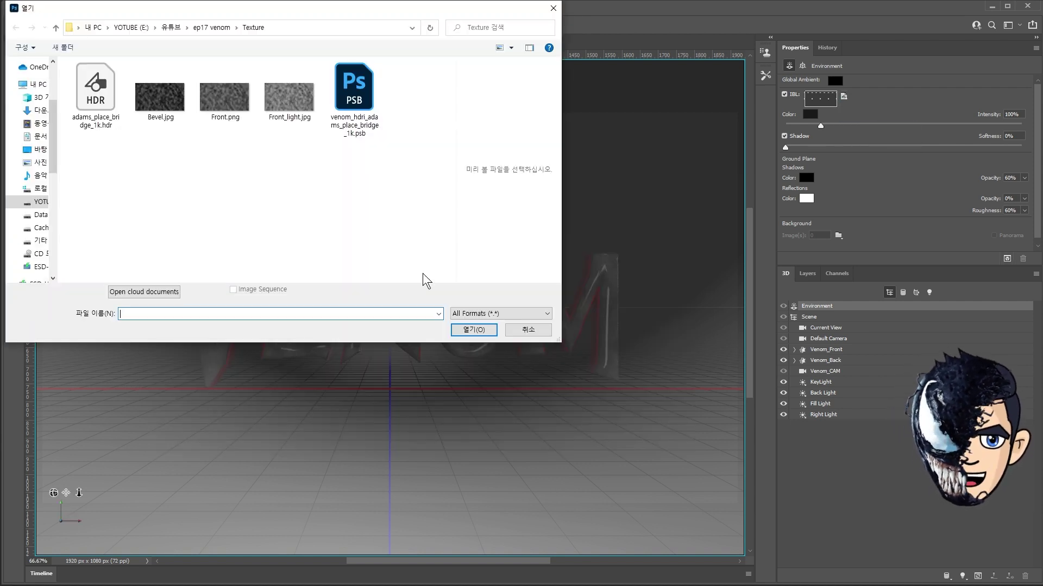
click(82, 102)
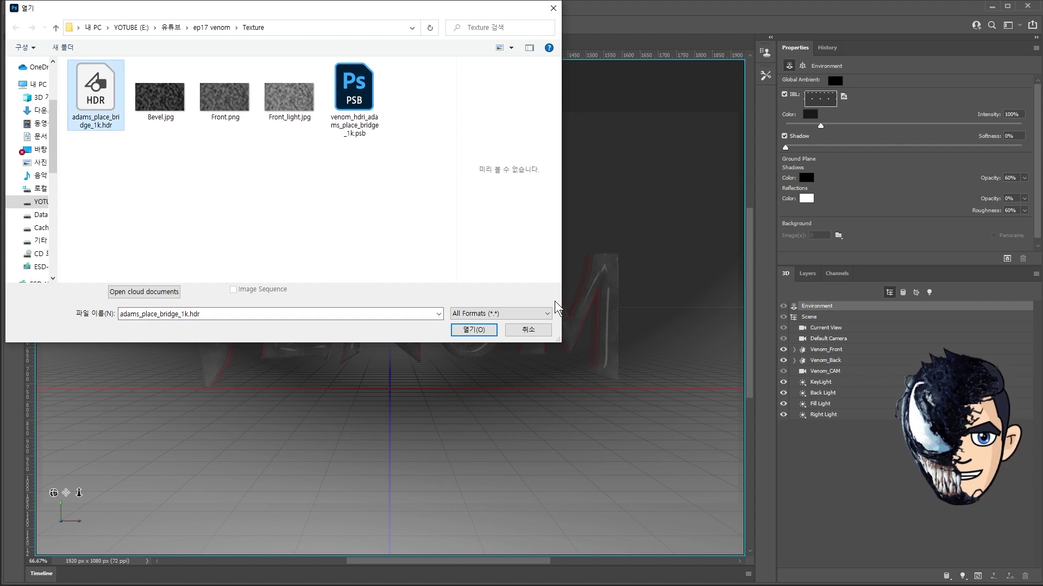
click(474, 331)
drag(397, 328, 400, 310)
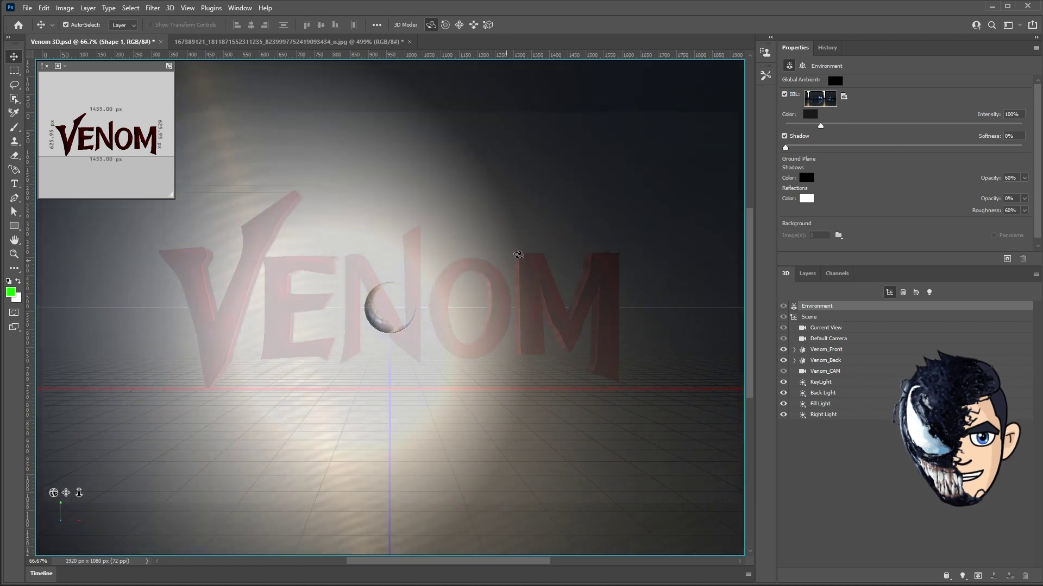
mouse_move(400, 310)
mouse_down()
mouse_move(554, 251)
mouse_move(587, 256)
mouse_up()
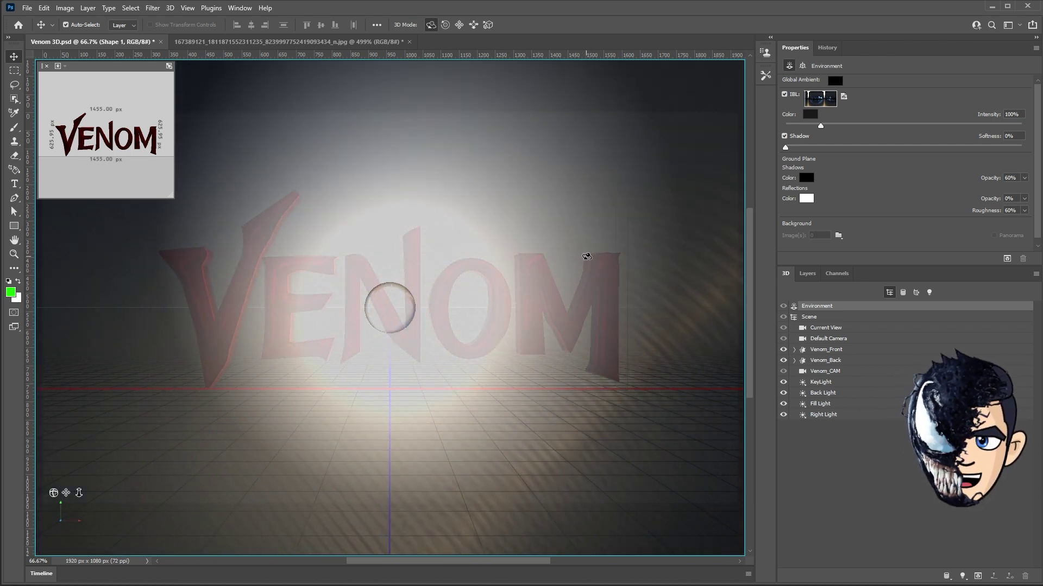
Set the IBL X rotation to -82.7°, intensity to 75%, shadow off, and render
click(803, 66)
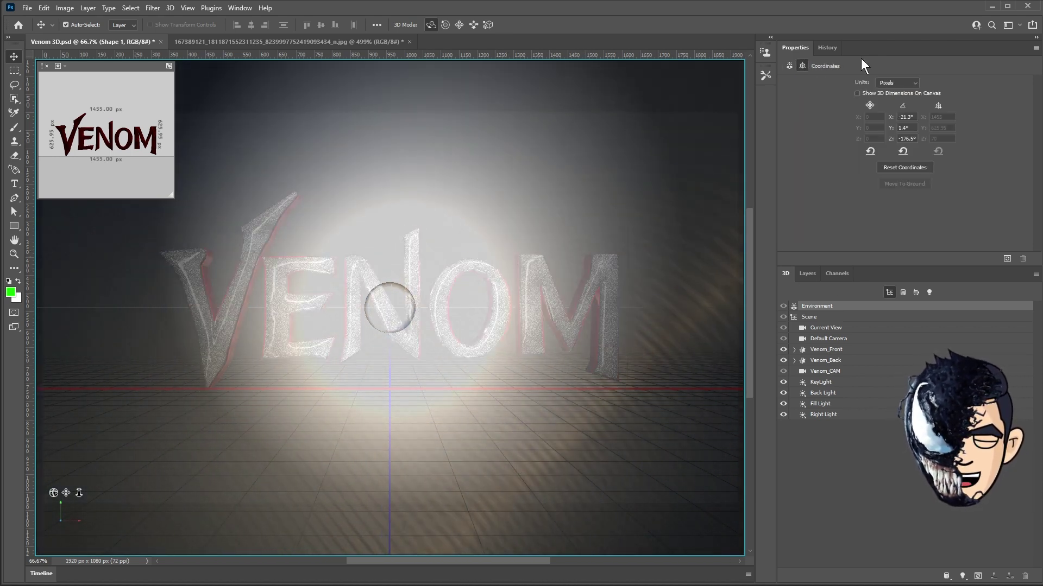
text(-82.7)
key(Tab)
key(Tab)
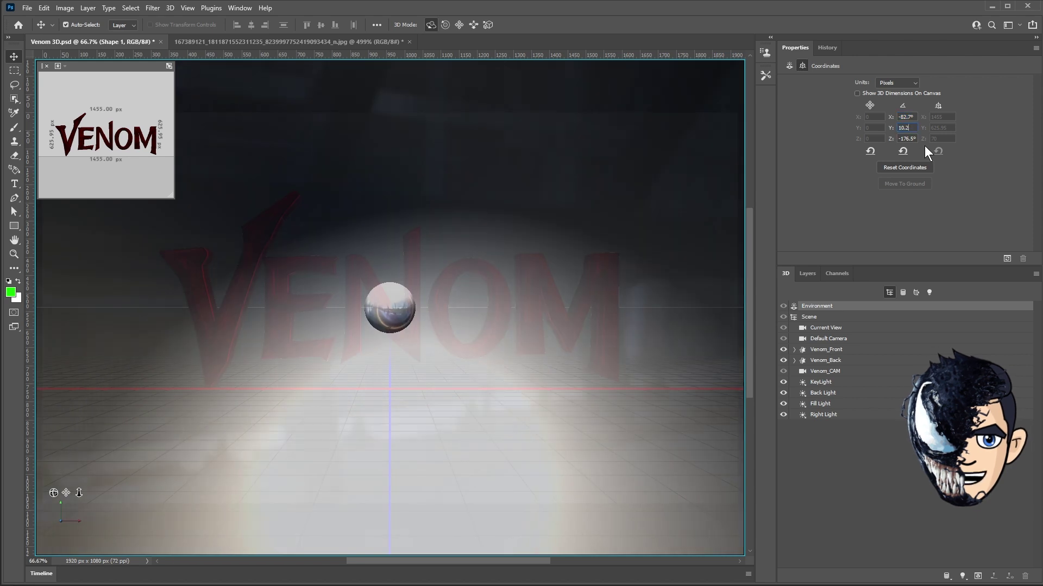
click(790, 65)
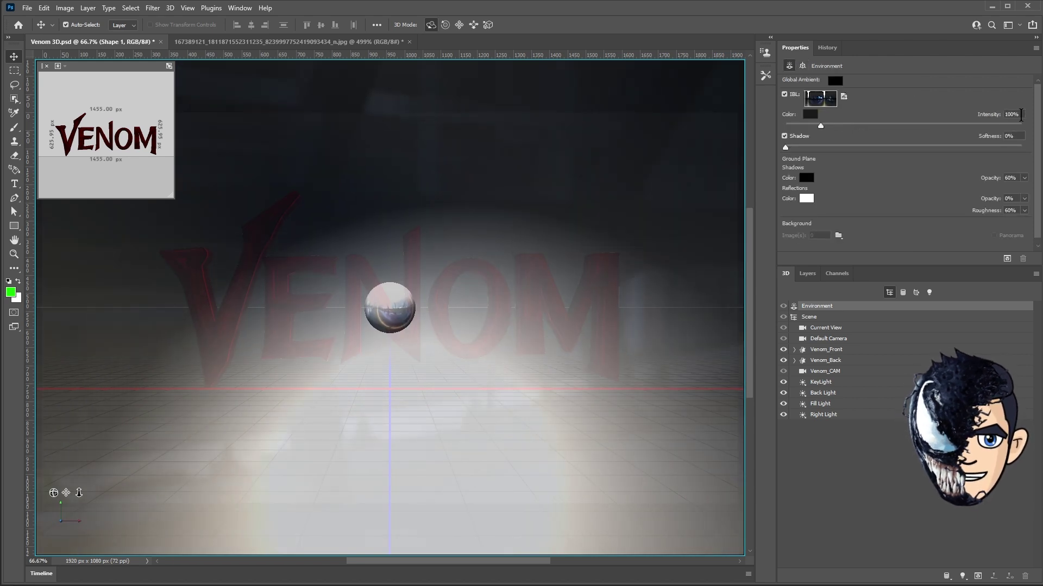
drag(990, 115, 989, 117)
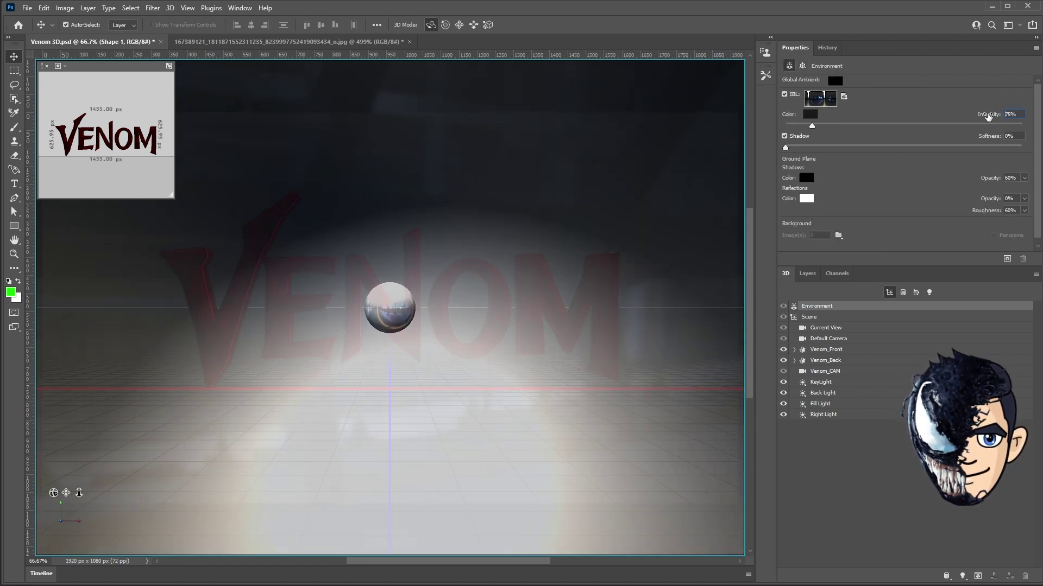
click(785, 137)
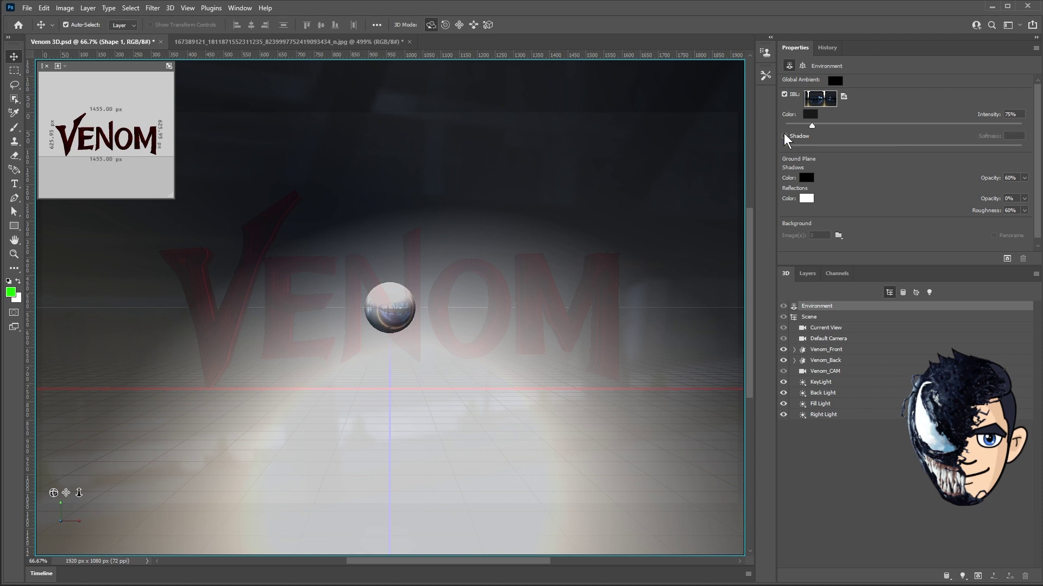
click(1007, 258)
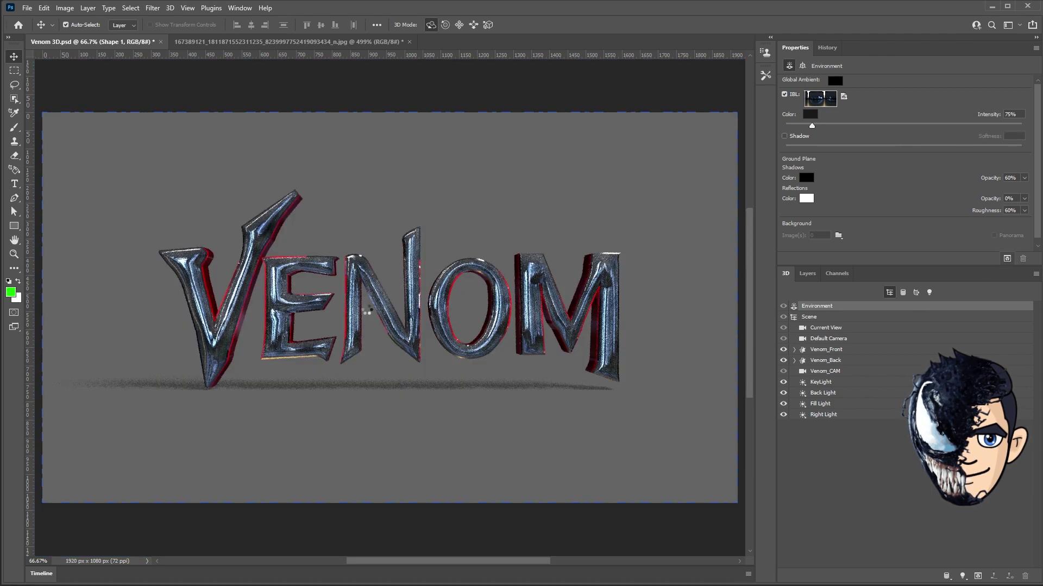
click(828, 99)
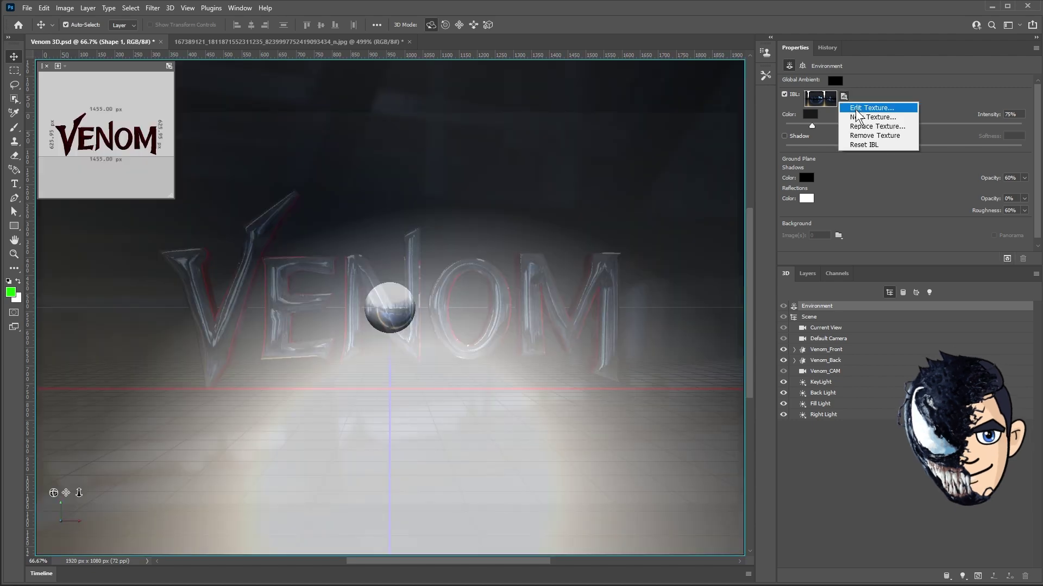
Desaturate the bridge panorama and save it as adams_place_bridge_1k_gray.psb
click(869, 107)
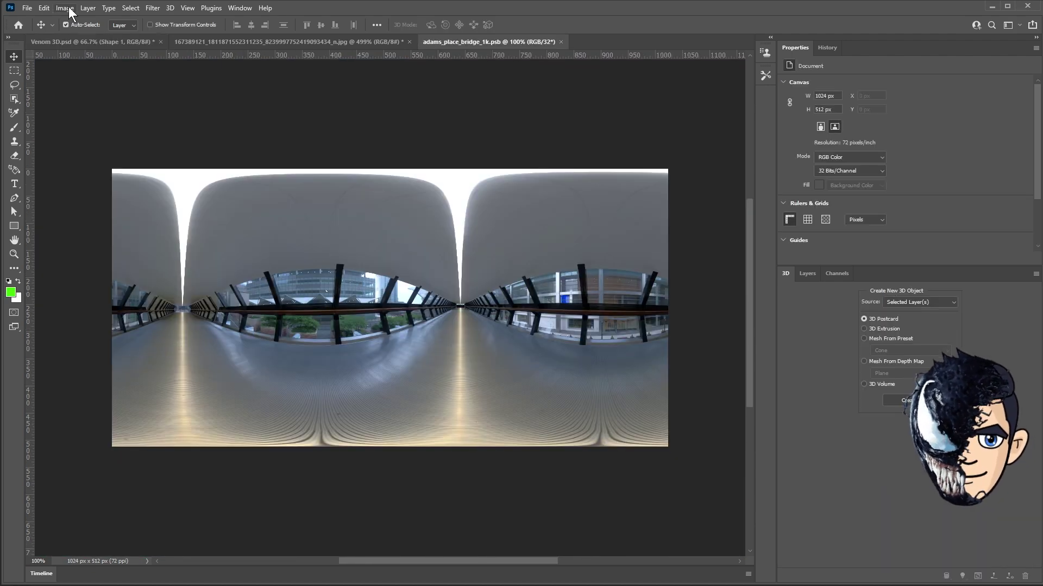
click(65, 8)
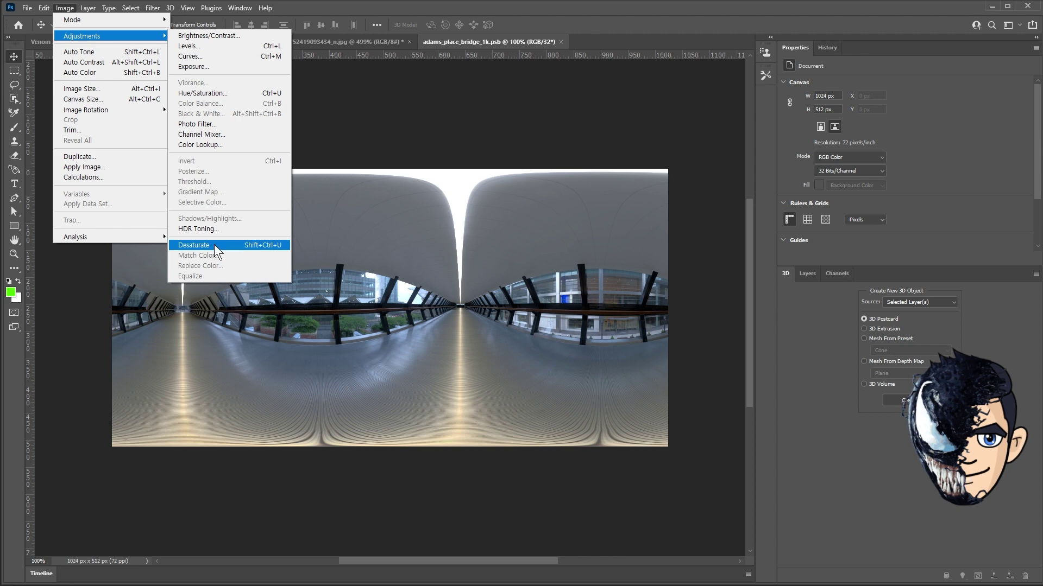
click(214, 246)
click(27, 8)
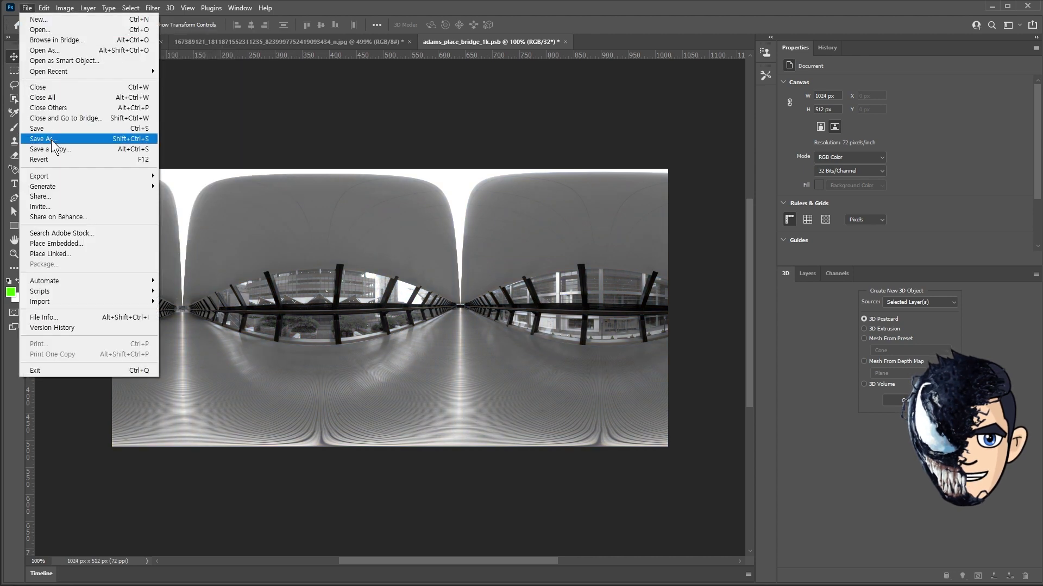
click(38, 133)
Load adams_place_bridge_1k_gray.psb as the replacement IBL texture
click(843, 97)
click(864, 126)
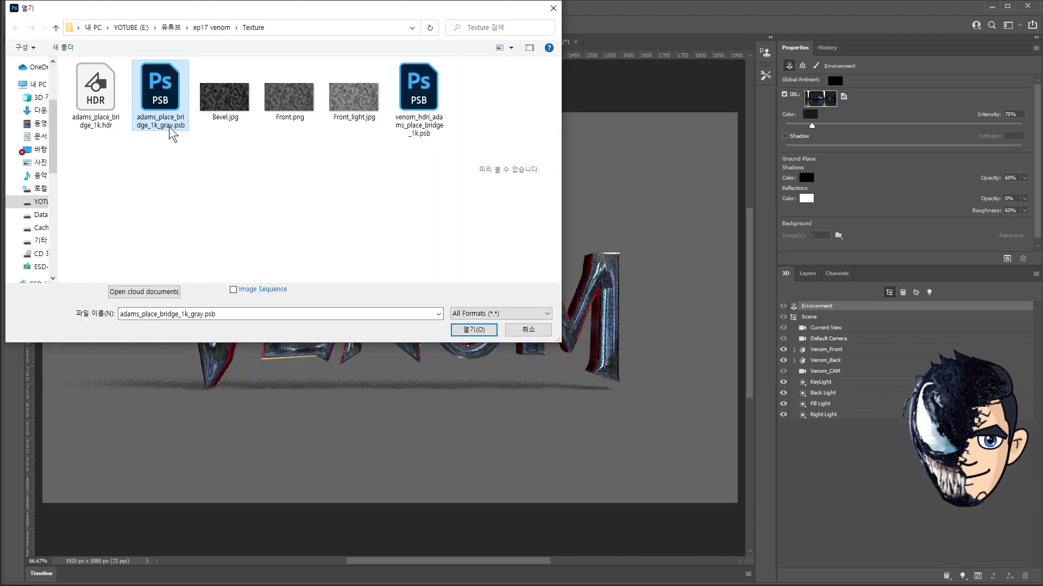
click(473, 330)
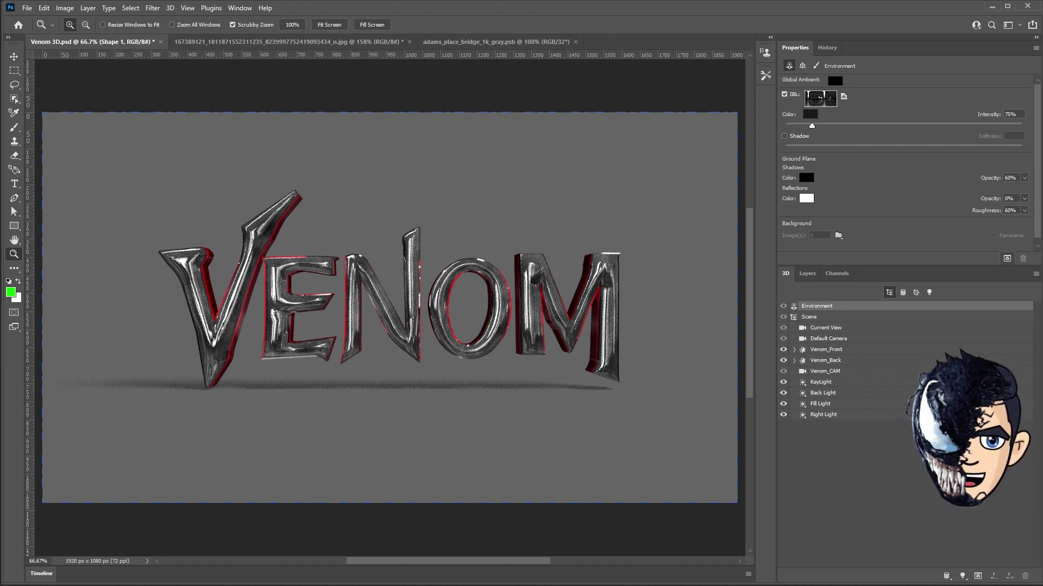
key(m)
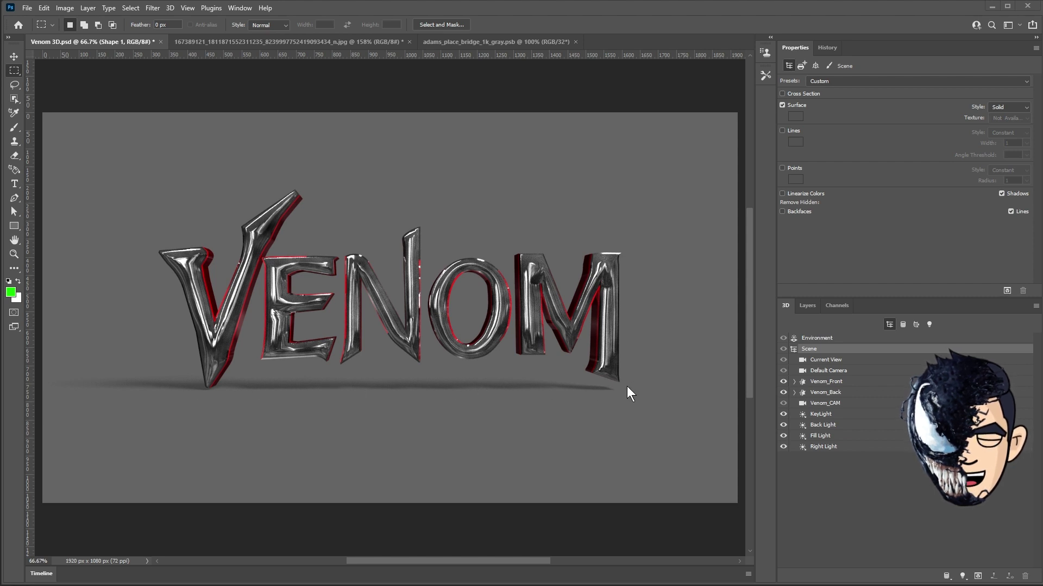
Set ground-plane shadow opacity to 0%, render VENOM, and duplicate the layer as Shape 1 copy
click(847, 338)
click(1024, 177)
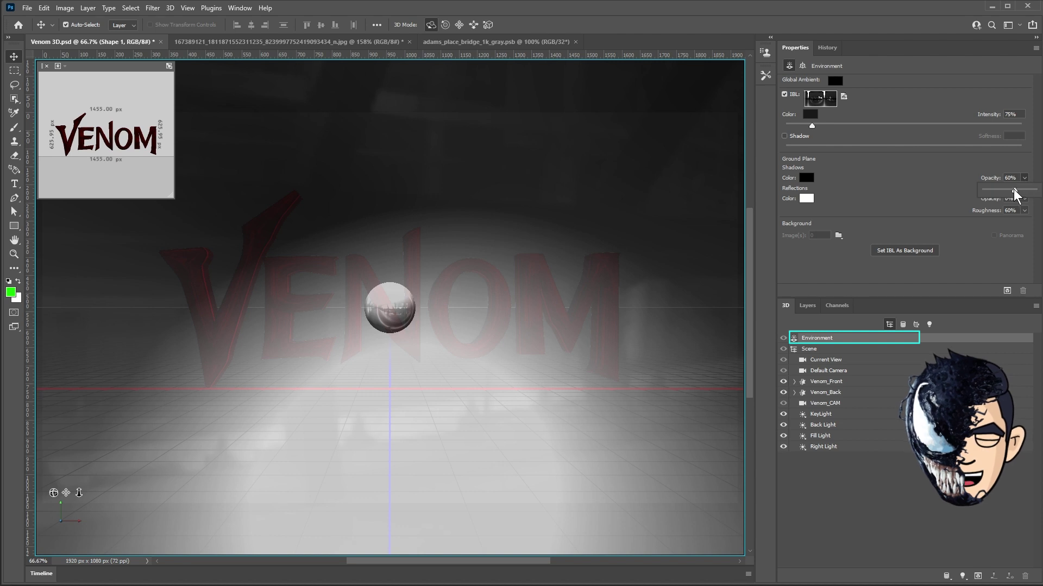
drag(1014, 194, 984, 191)
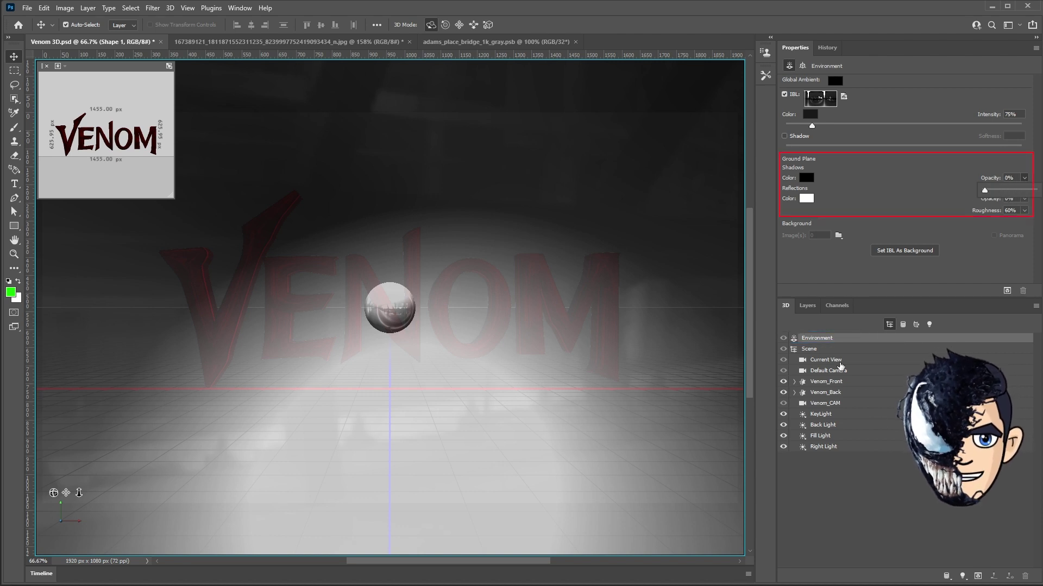
click(14, 71)
mouse_move(985, 191)
mouse_down()
mouse_move(1020, 191)
mouse_move(903, 220)
mouse_up()
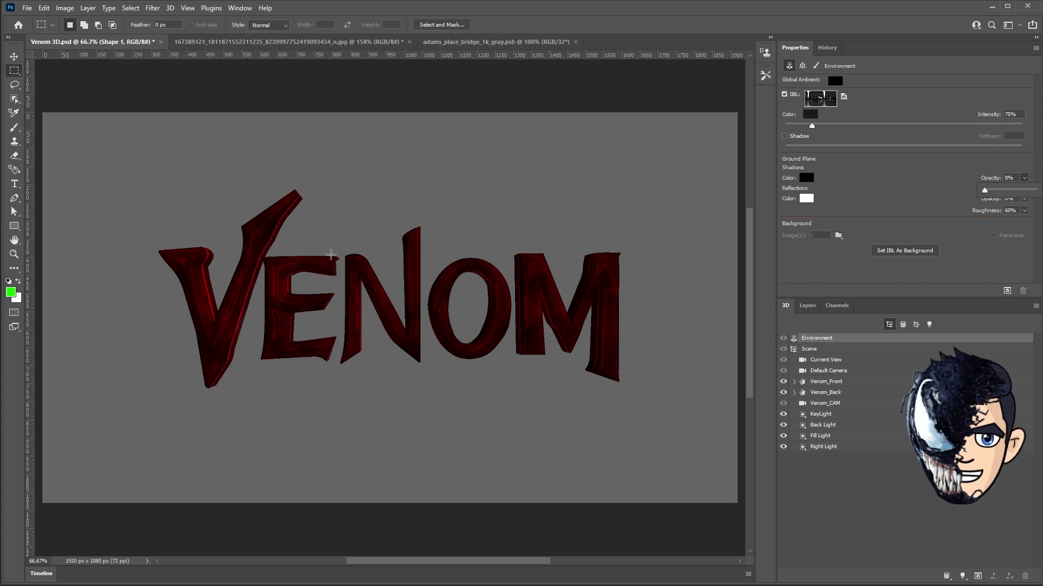
click(1007, 290)
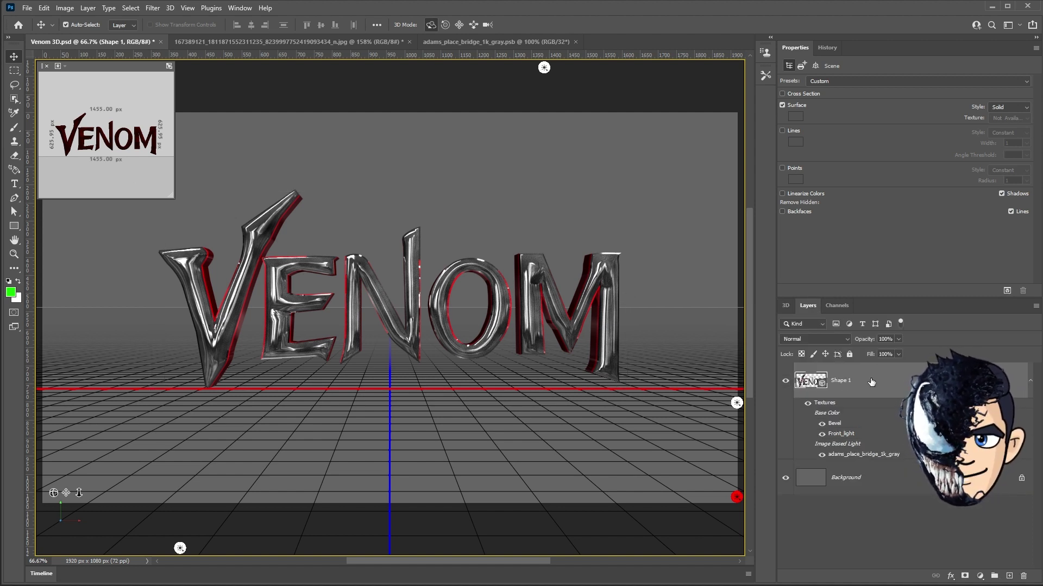
key(ctrl+j)
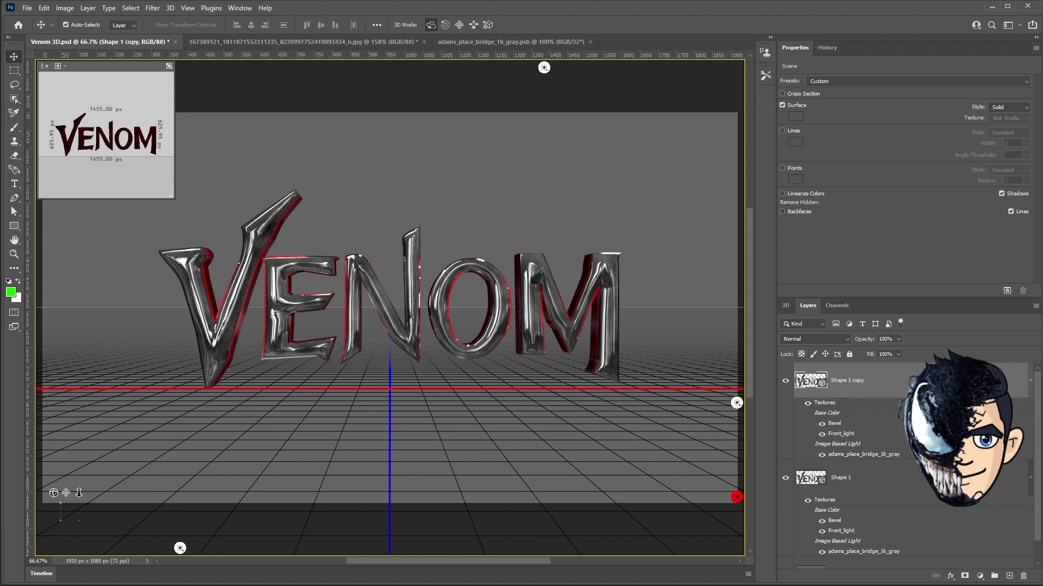
Rasterize Shape 1 copy into a flat pixel layer and duplicate it as Shape 1 copy 2
right_click(834, 386)
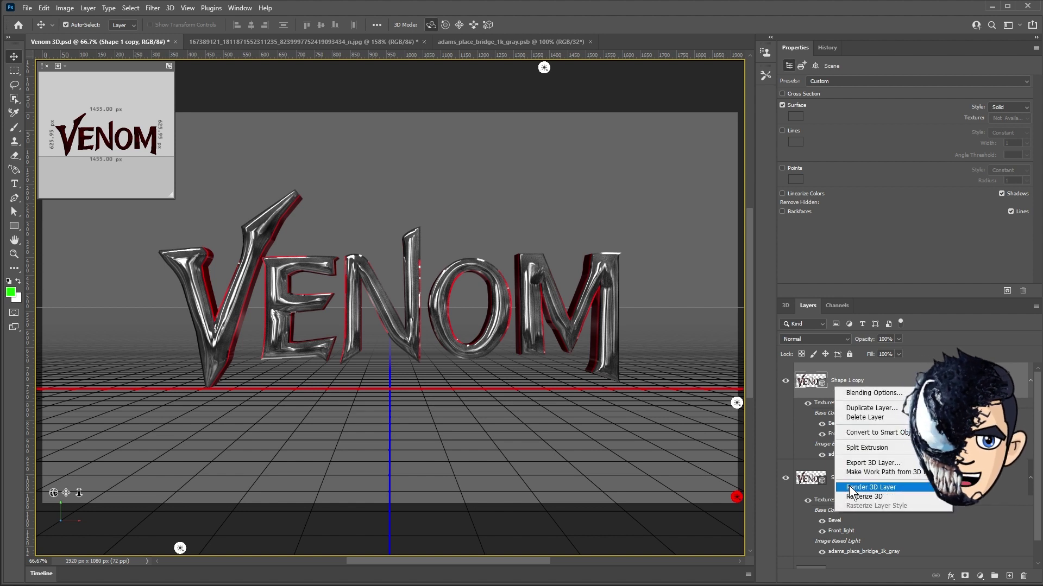
click(885, 497)
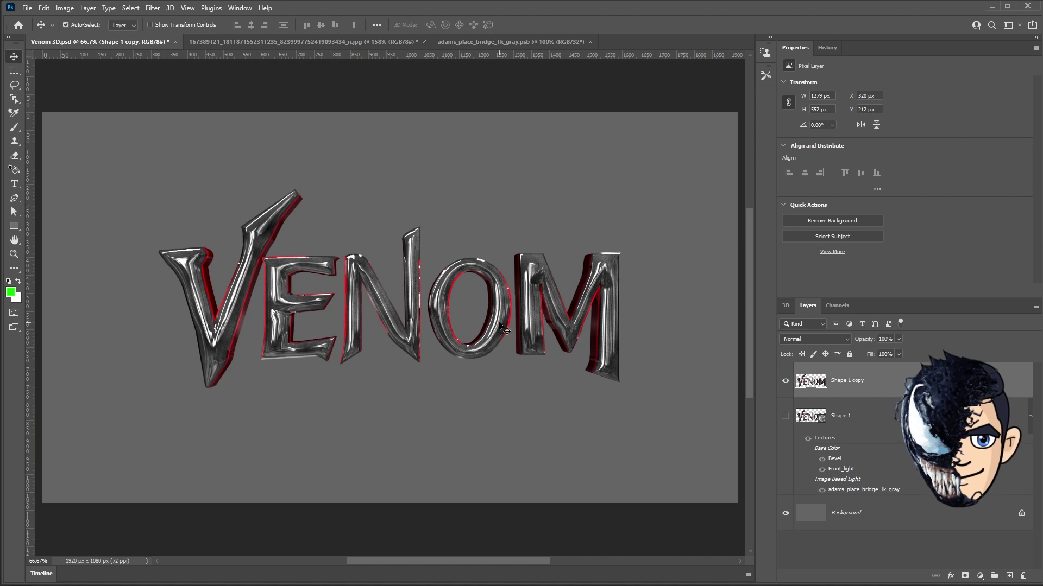
drag(500, 325, 502, 315)
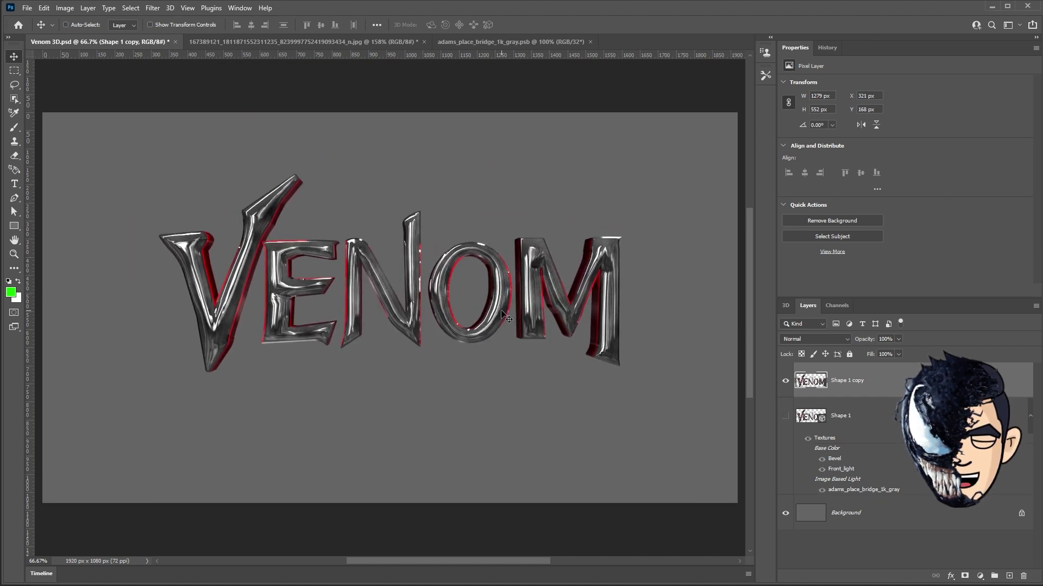
key(ctrl+z)
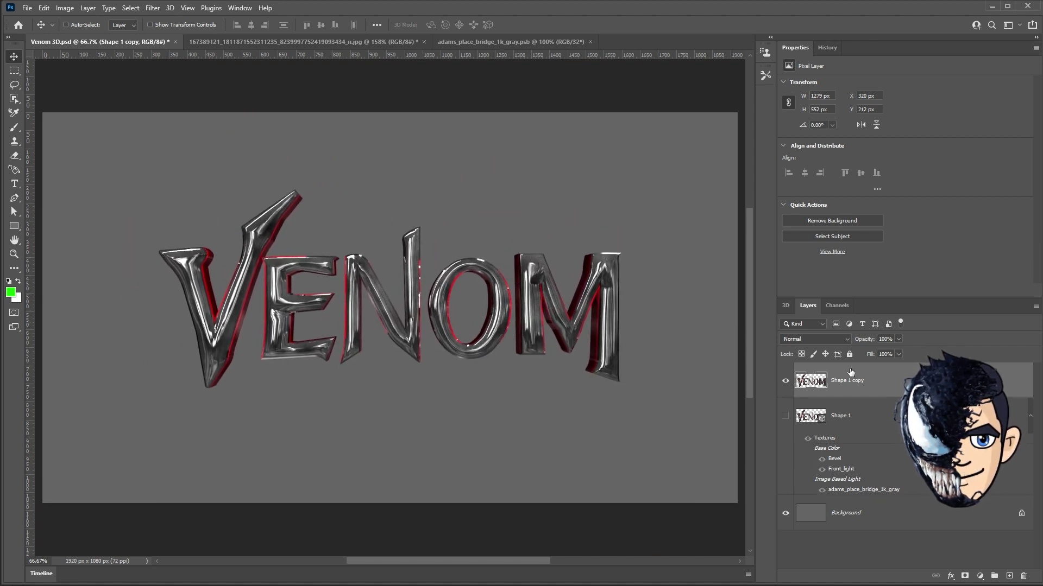
key(ctrl+j)
click(153, 7)
mouse_move(161, 240)
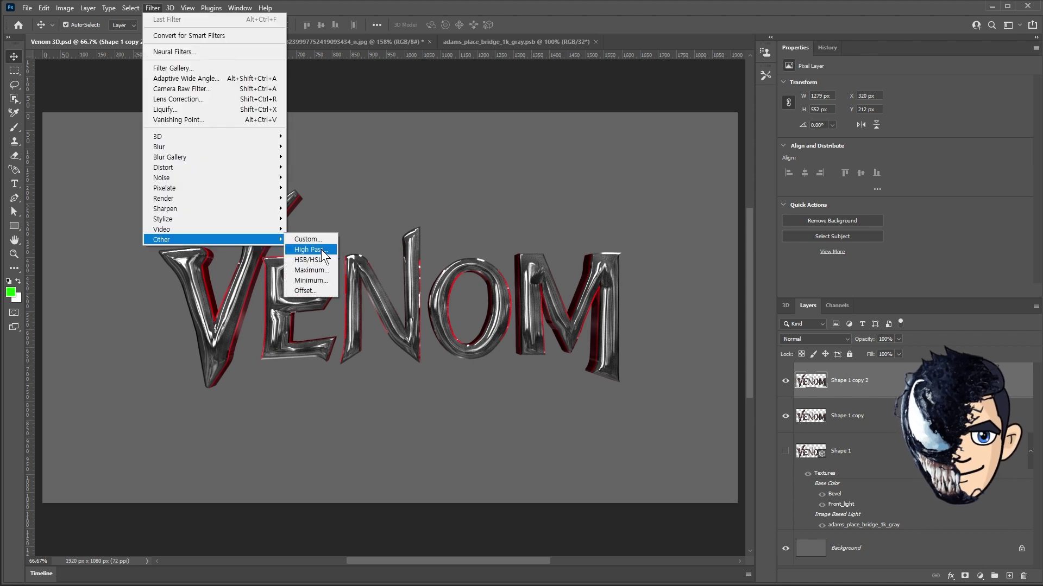
Apply a High Pass filter to Shape 1 copy 2 in Overlay blend mode, then apply Levels
click(321, 249)
click(580, 159)
click(812, 339)
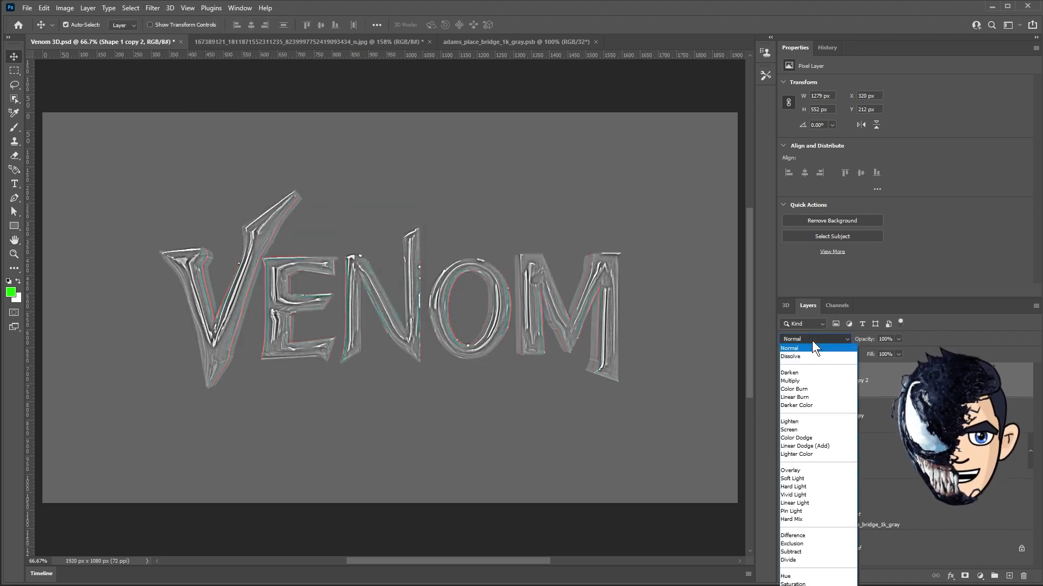
click(790, 470)
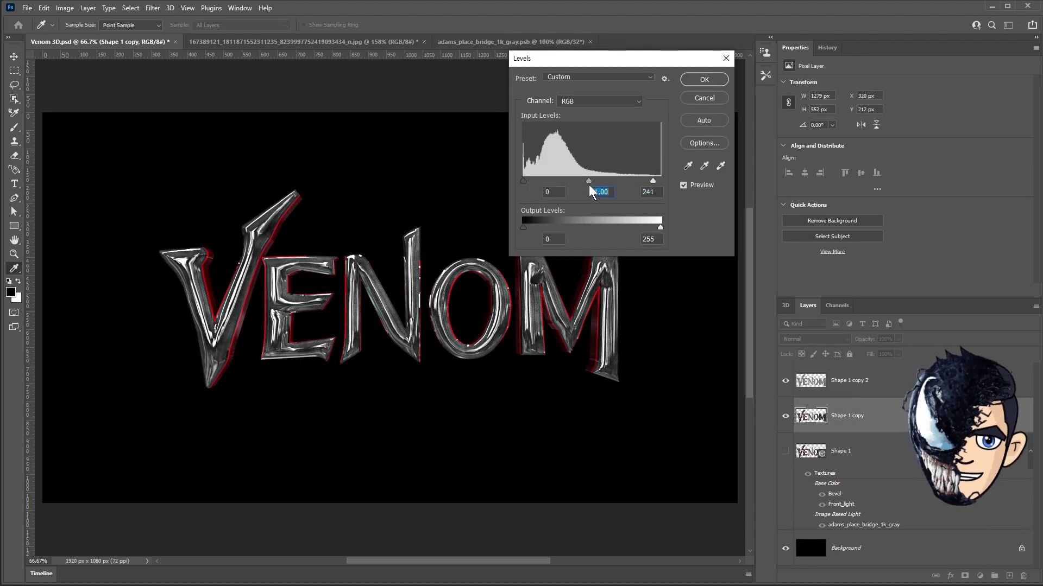
click(703, 79)
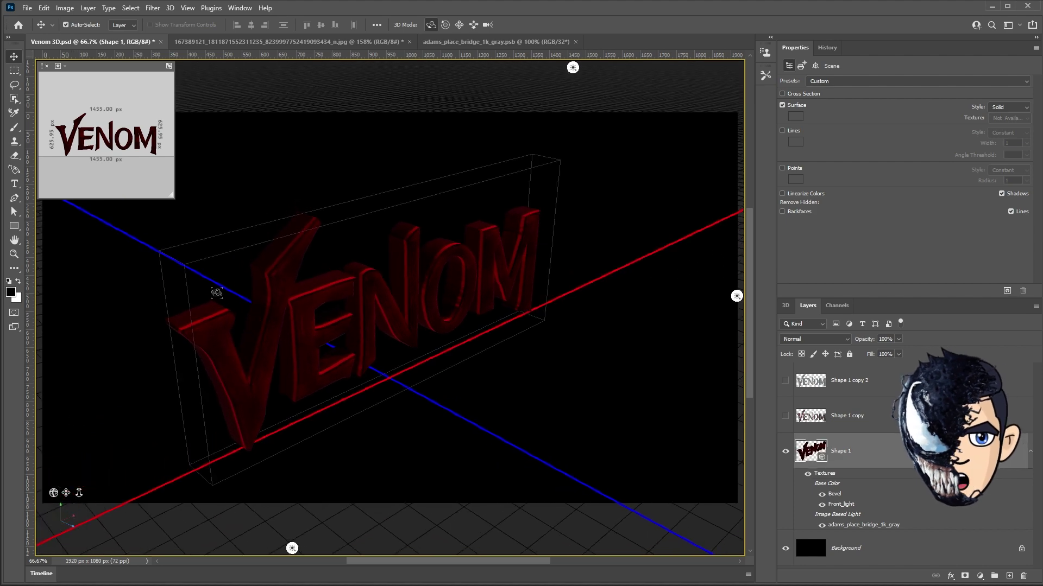
Orbit the 3D camera to view the extruded VENOM letters from another angle
drag(53, 493, 8, 477)
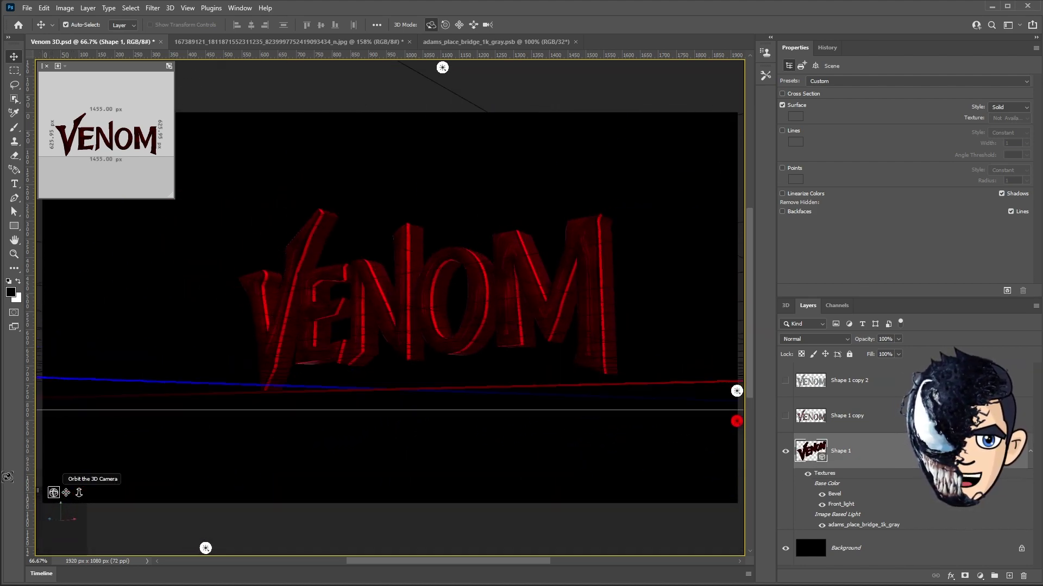